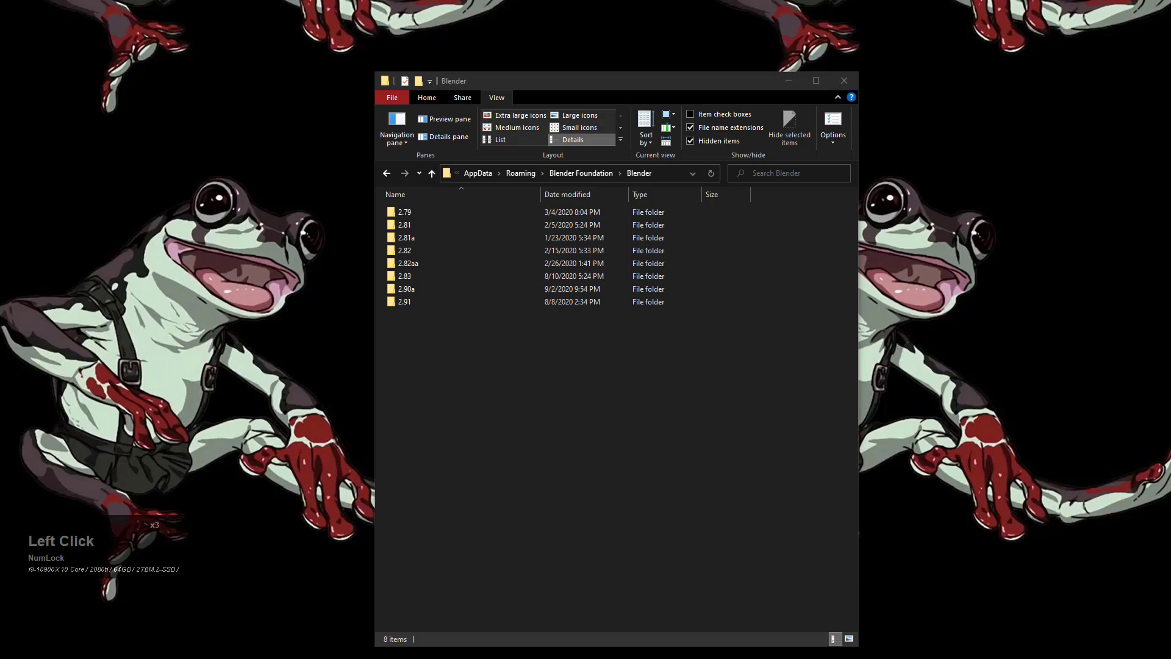
Step: Launch Blender 2.90.0 from Blender Launcher and save the quick setup with the spacebar set to Search
{"action": "left_click", "coordinate": [522, 94]}
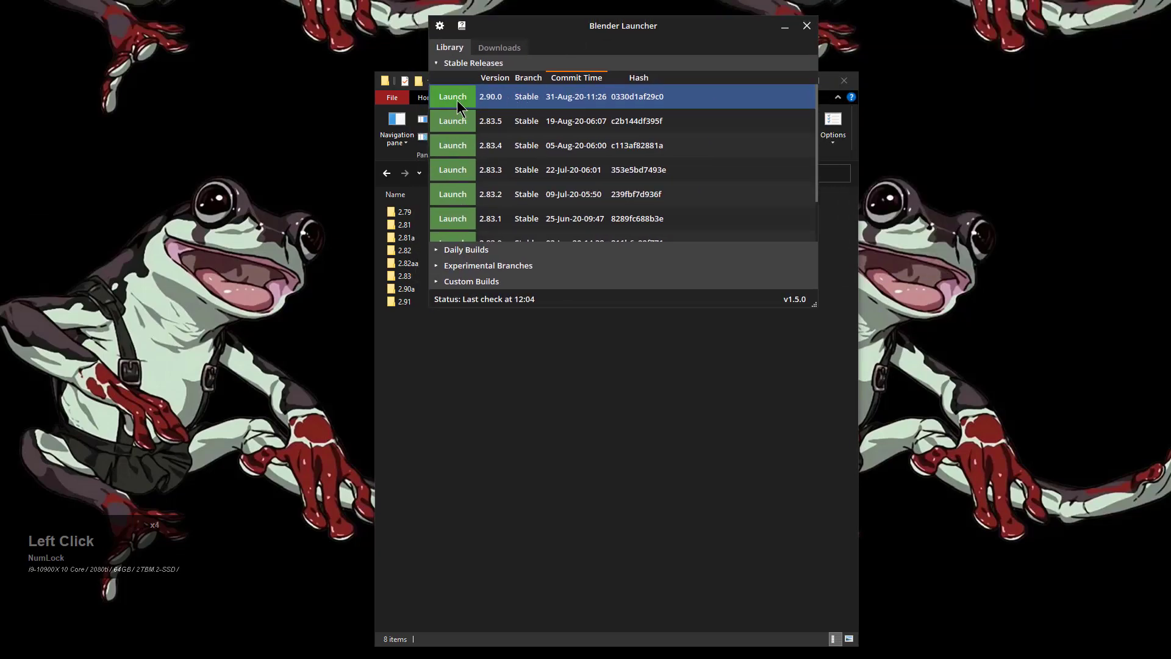
{"action": "left_click", "coordinate": [457, 102]}
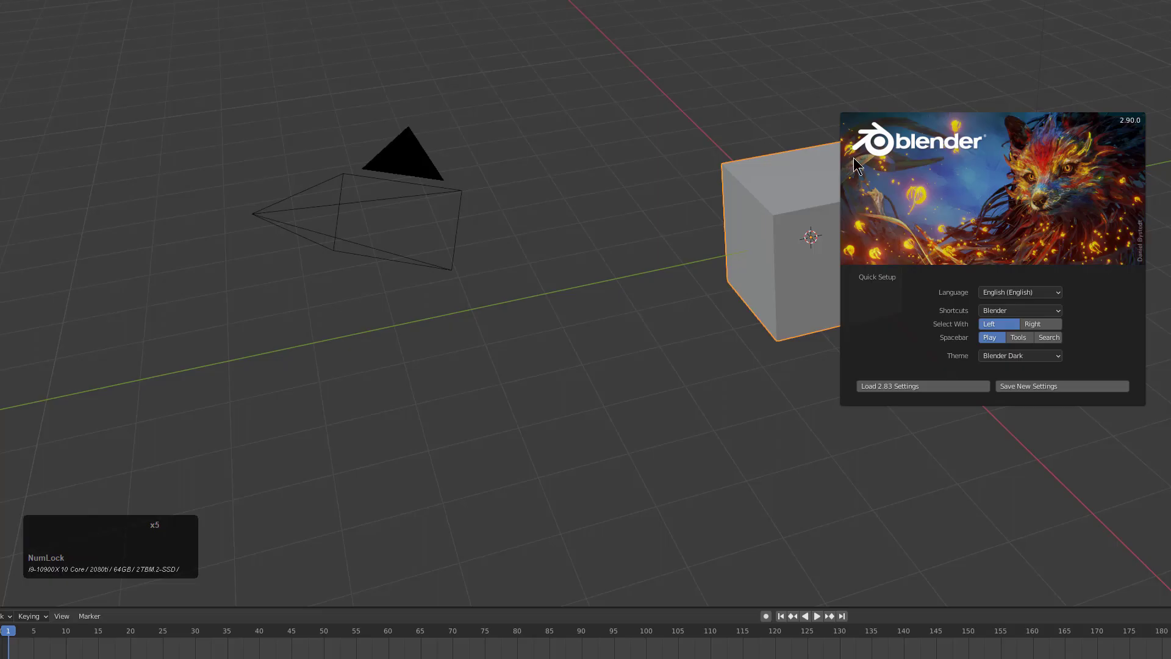
{"action": "left_click", "coordinate": [853, 164]}
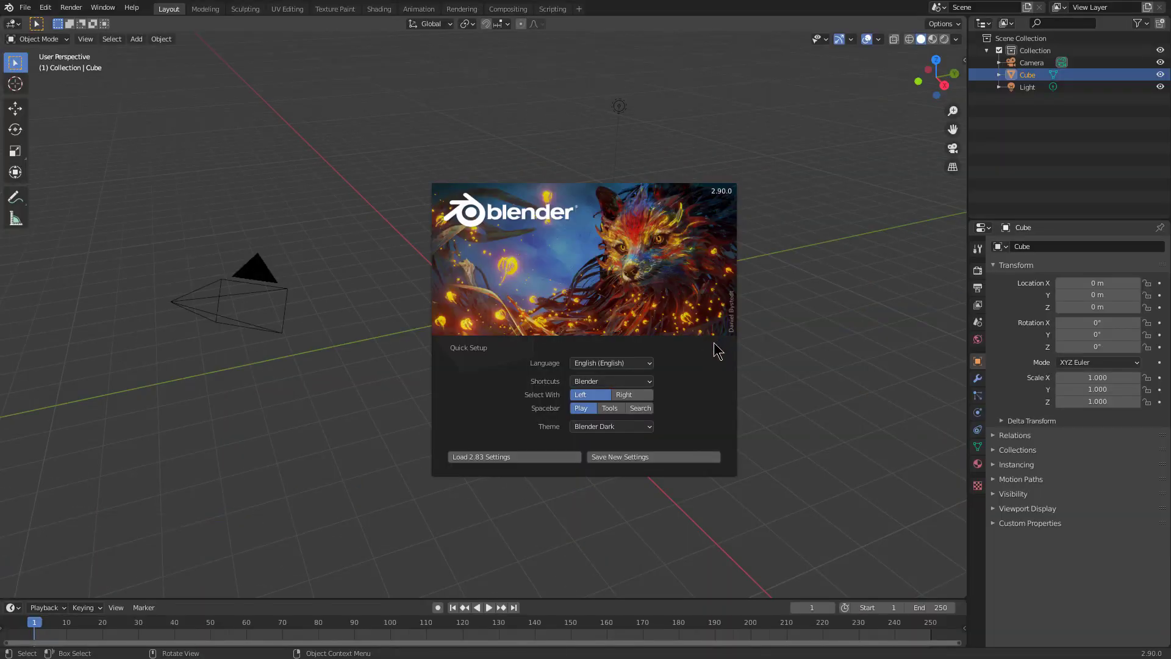
{"action": "left_click", "coordinate": [635, 413]}
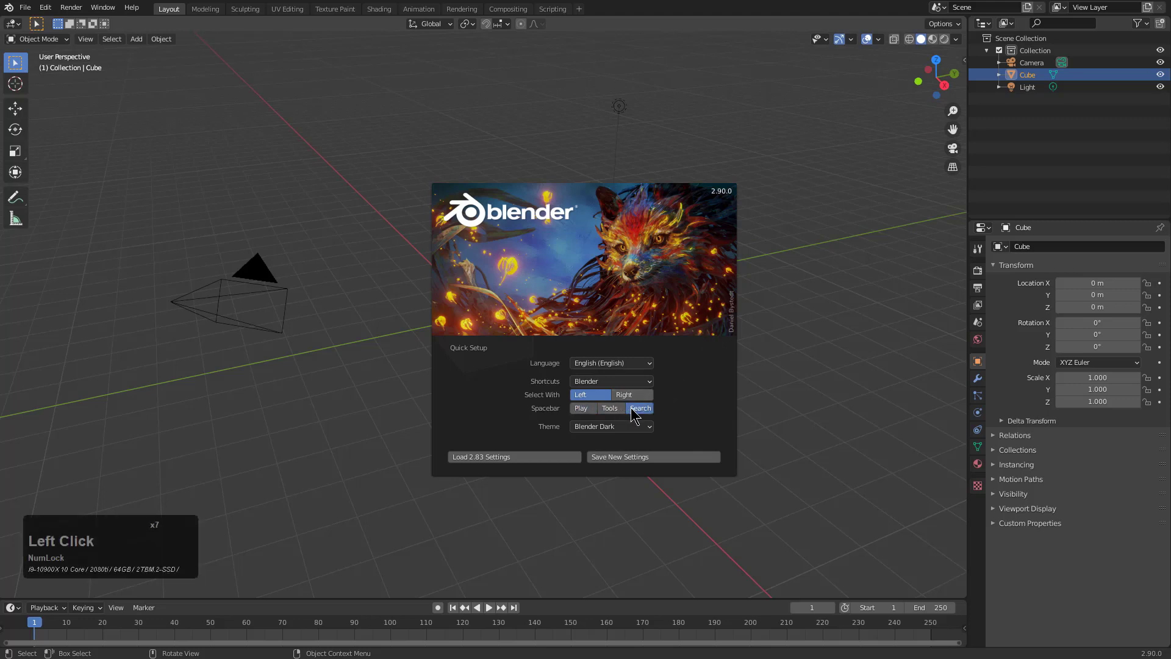
{"action": "left_click", "coordinate": [635, 459]}
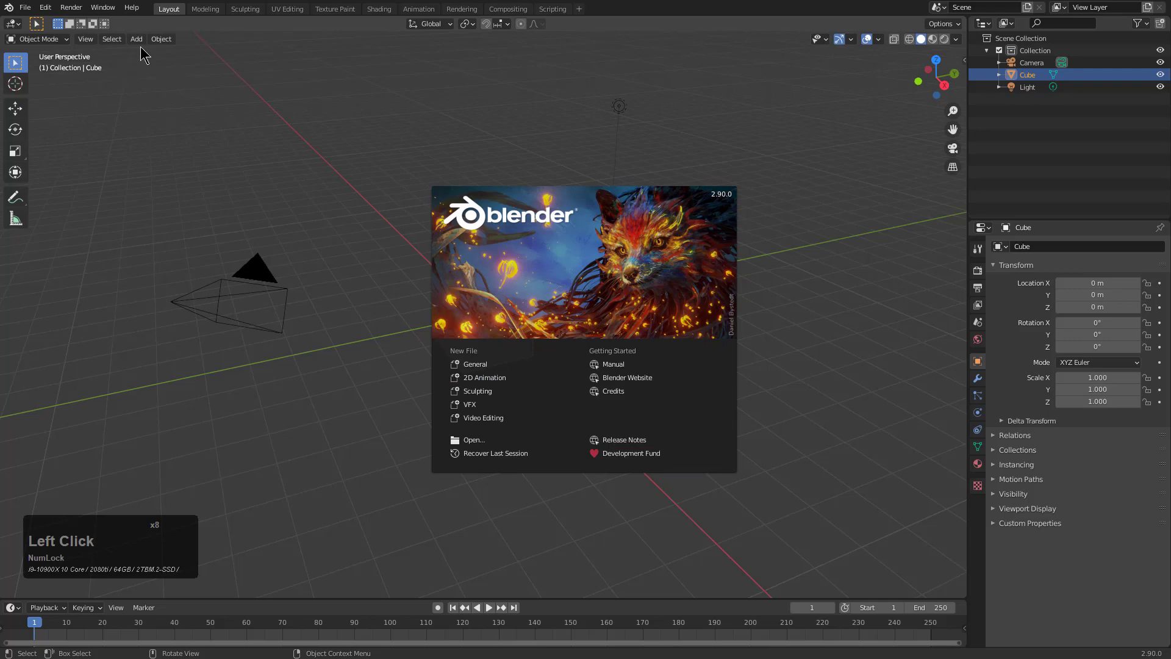
Step: Start installing an add-on from the preferences and browse to the folder C:\_tools
{"action": "left_click", "coordinate": [45, 8]}
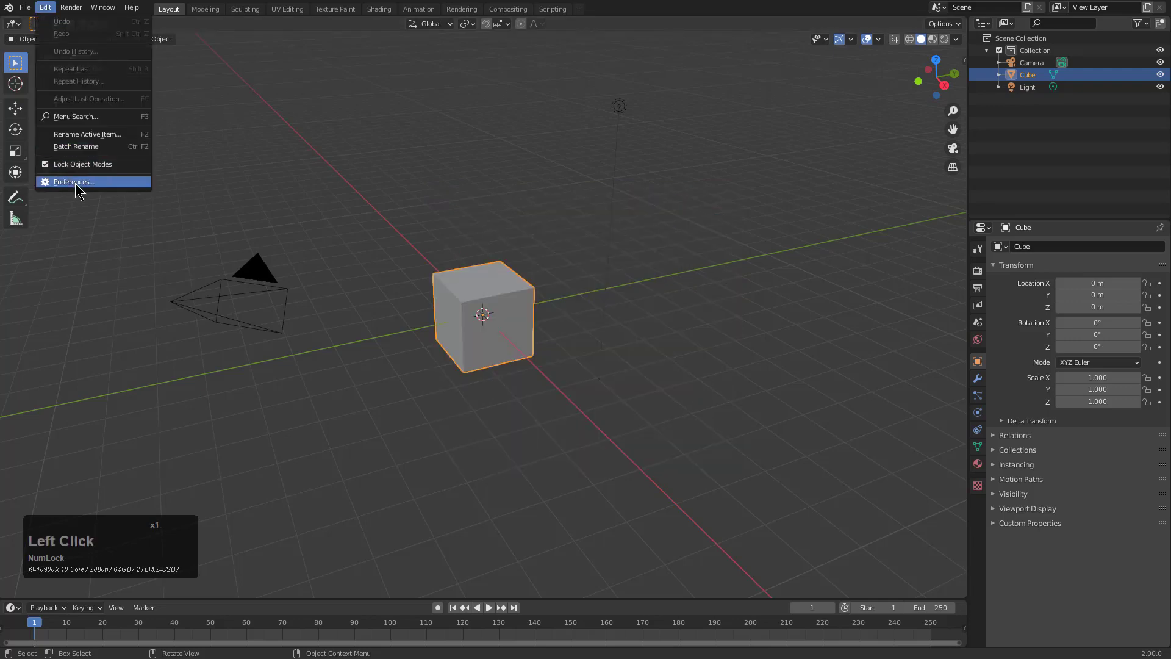
{"action": "left_click", "coordinate": [75, 182]}
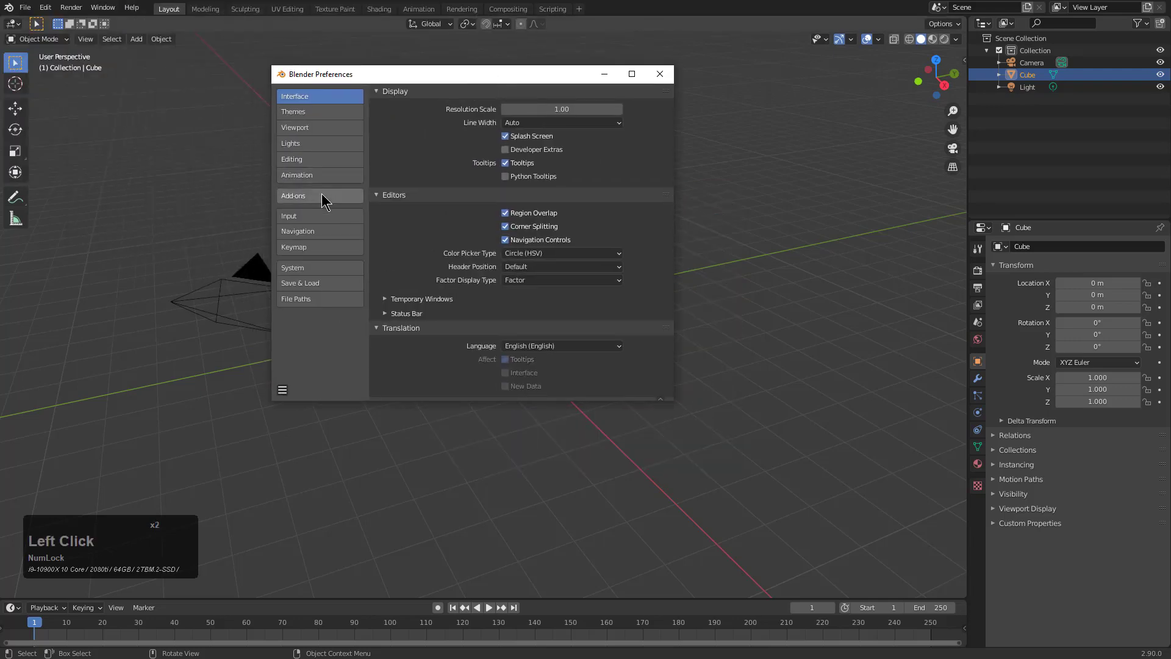
{"action": "left_click", "coordinate": [322, 196]}
{"action": "left_click", "coordinate": [579, 95]}
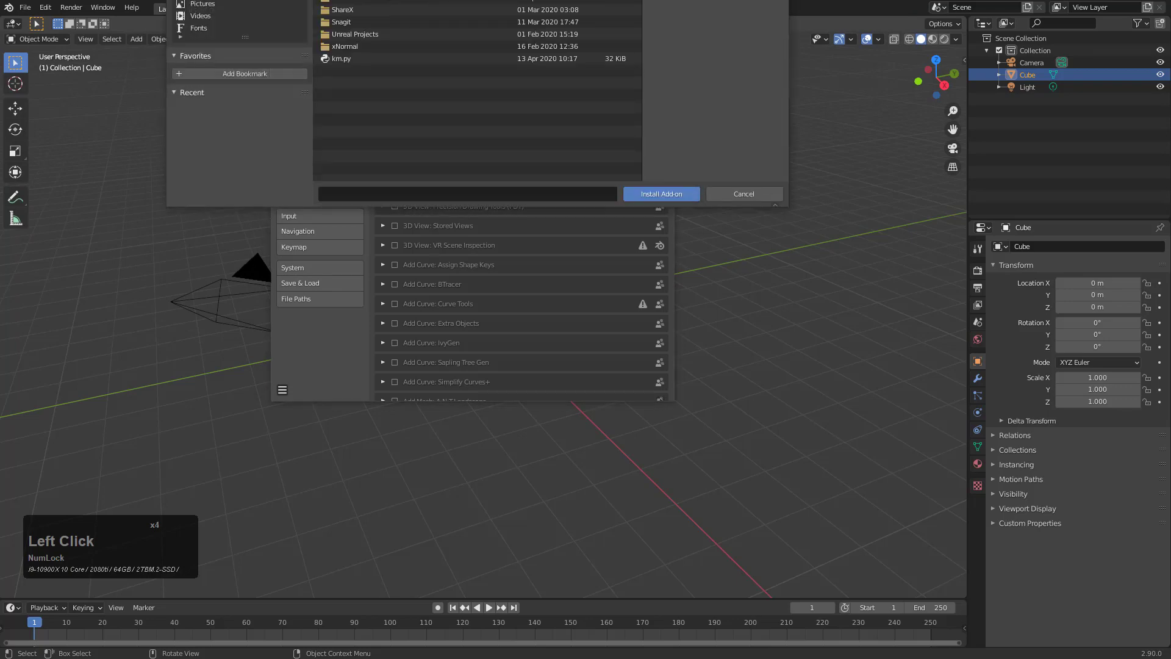
{"action": "left_click_drag", "start_coordinate": [470, 0], "coordinate": [543, 118]}
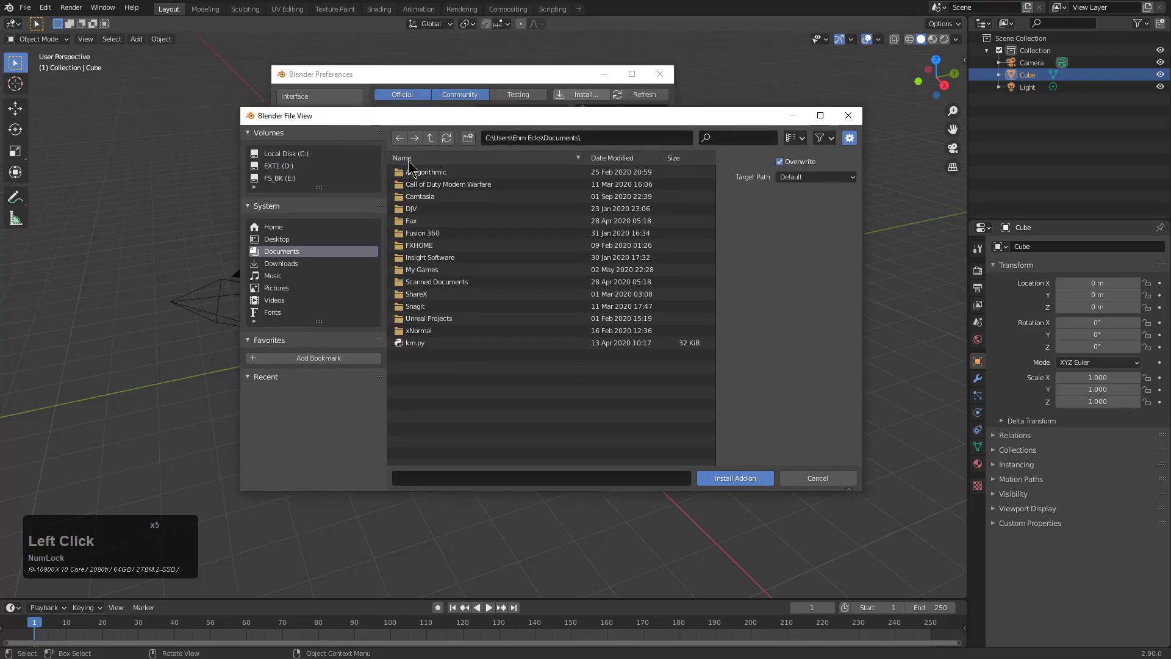
{"action": "left_click", "coordinate": [570, 138]}
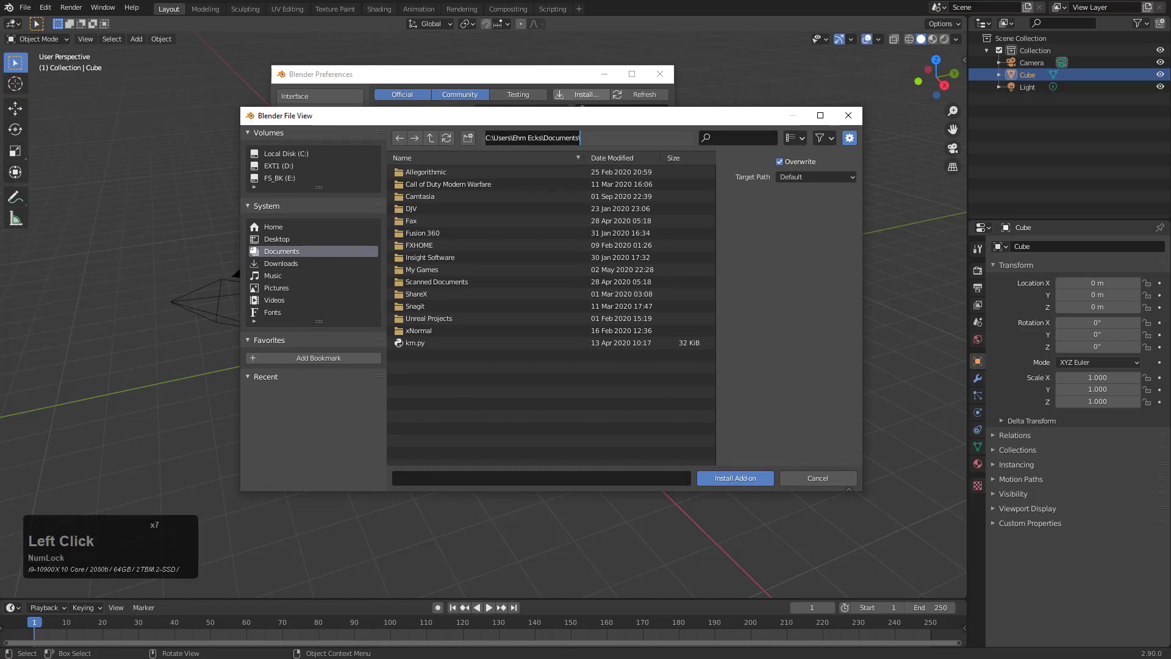
{"action": "type", "text": "C:\\_tools"}
{"action": "key", "text": "Return"}
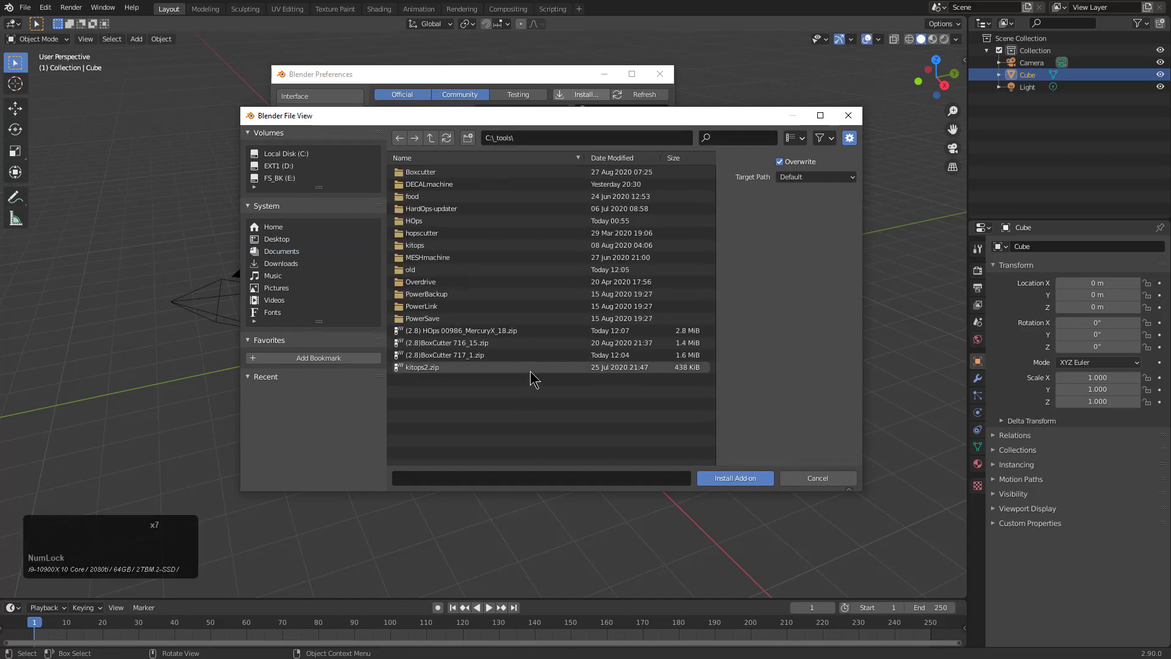
Step: Install (2.8)BoxCutter 716_15.zip and enable the BoxCutter add-on
{"action": "left_click", "coordinate": [485, 344]}
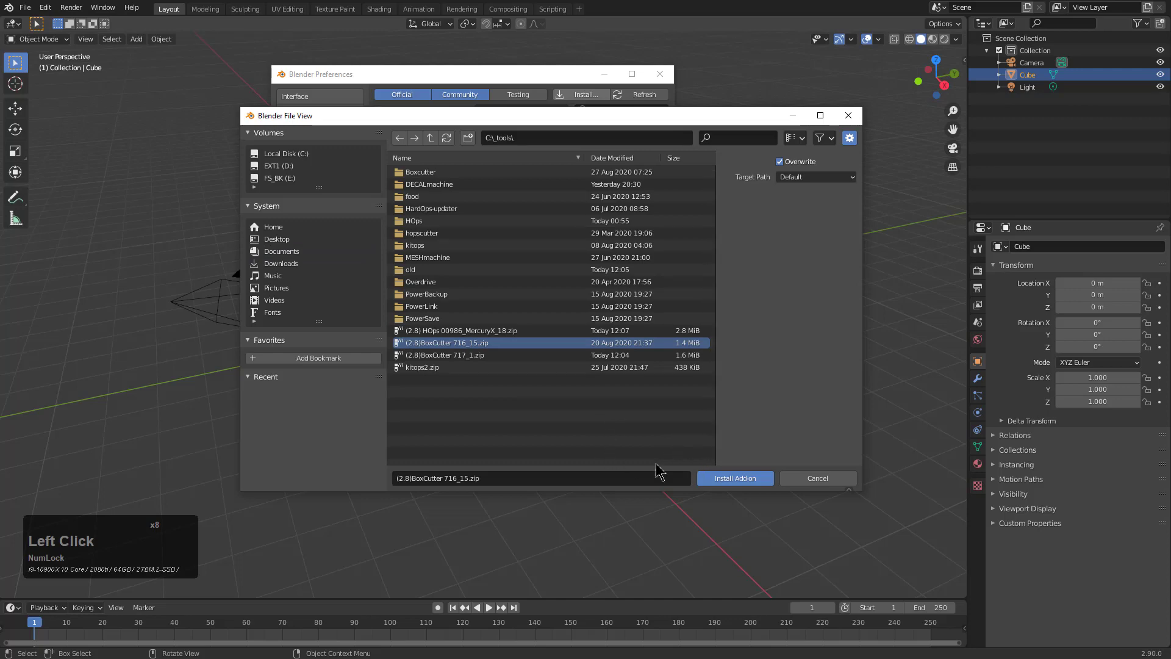
{"action": "left_click", "coordinate": [733, 480]}
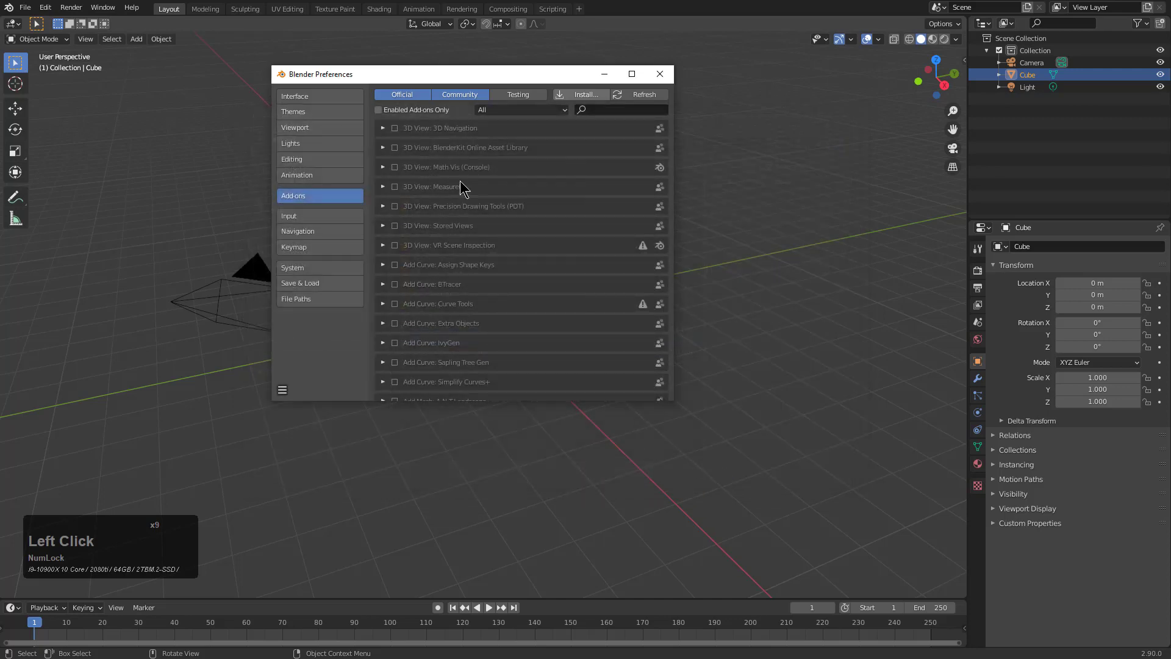
{"action": "left_click", "coordinate": [396, 128]}
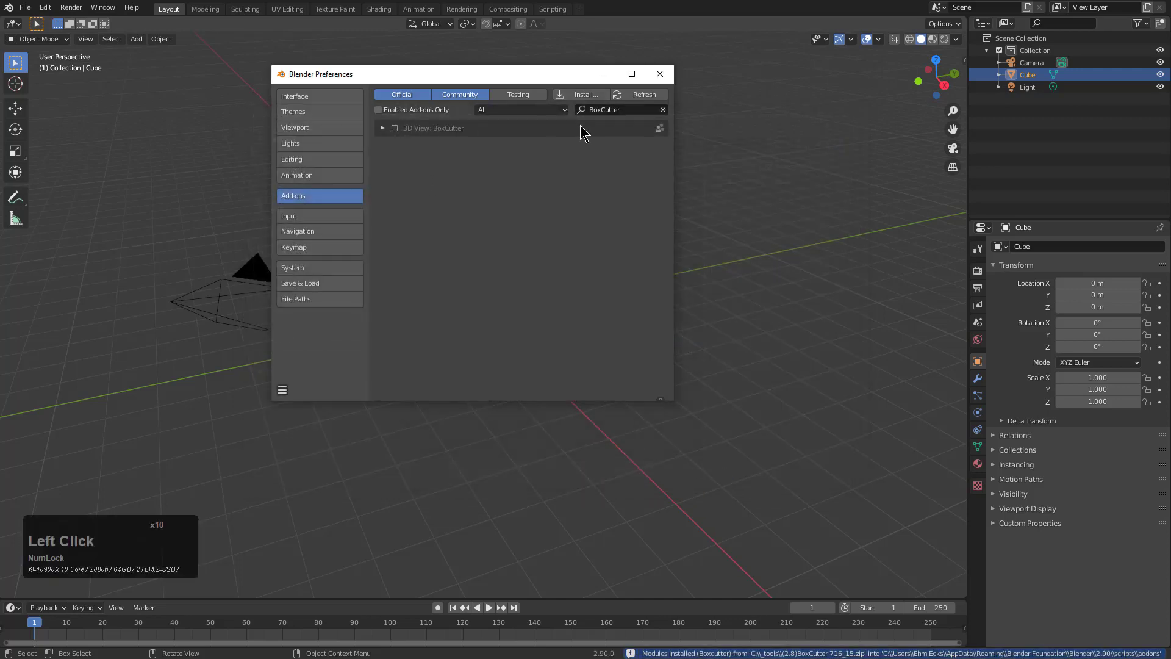
Step: Install the add-on file (2.8) HOps 00986_MercuryX_18.zip and enable Hard Ops 9
{"action": "left_click", "coordinate": [578, 97]}
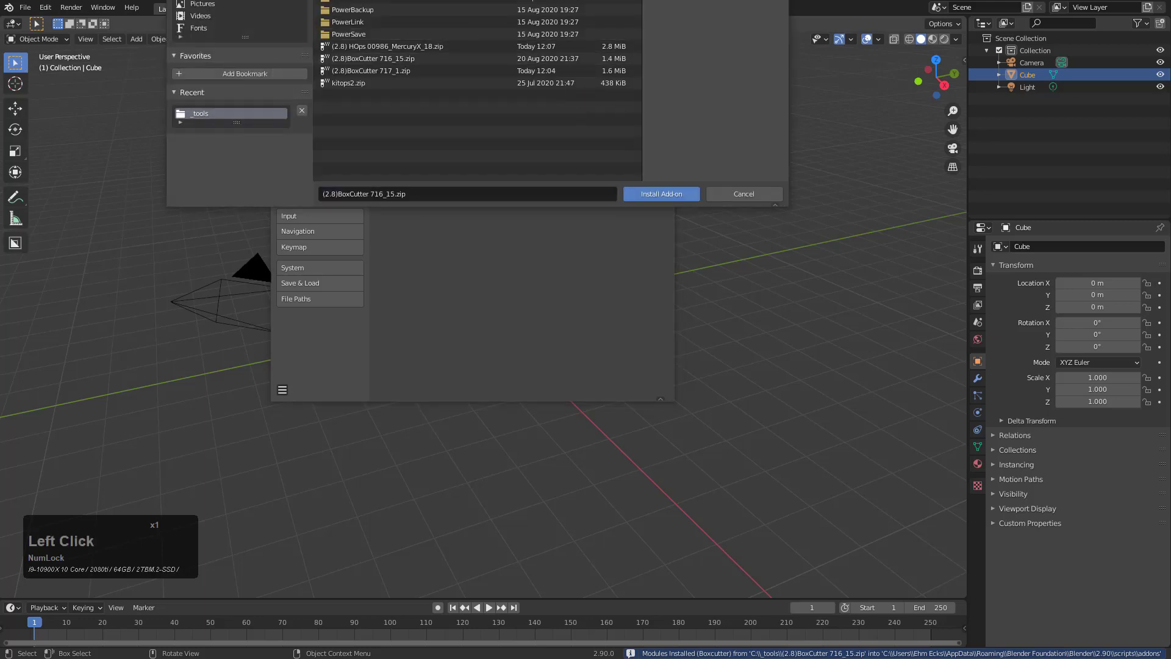
{"action": "left_click", "coordinate": [415, 48]}
{"action": "left_click", "coordinate": [651, 197]}
{"action": "left_click", "coordinate": [650, 196]}
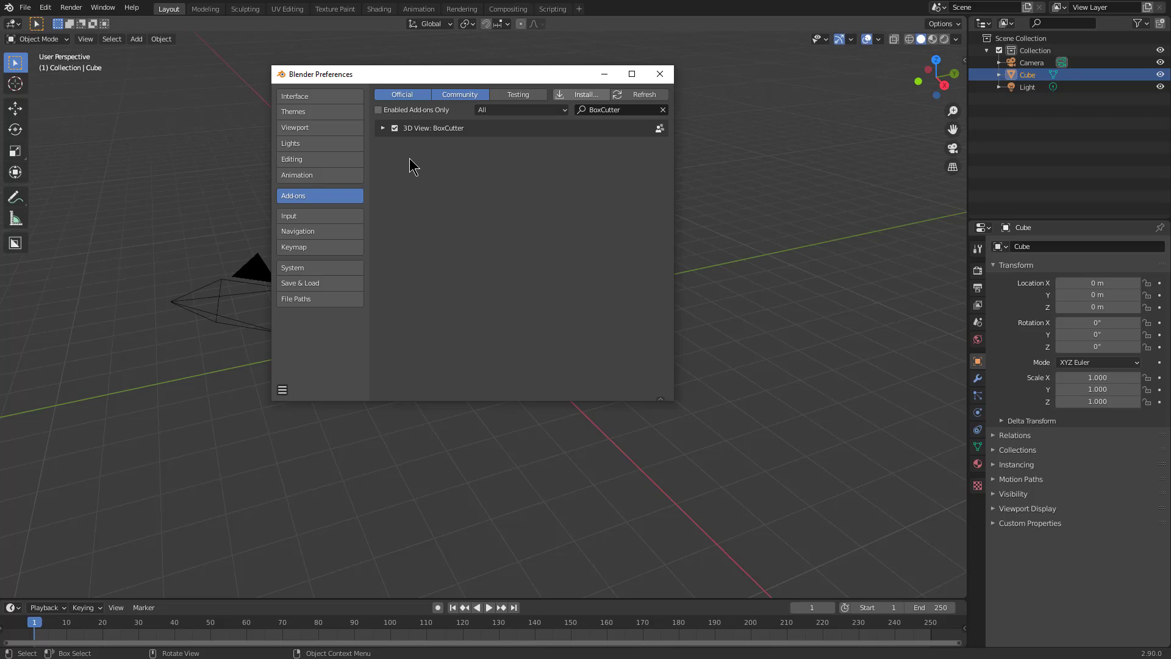
{"action": "left_click", "coordinate": [397, 141]}
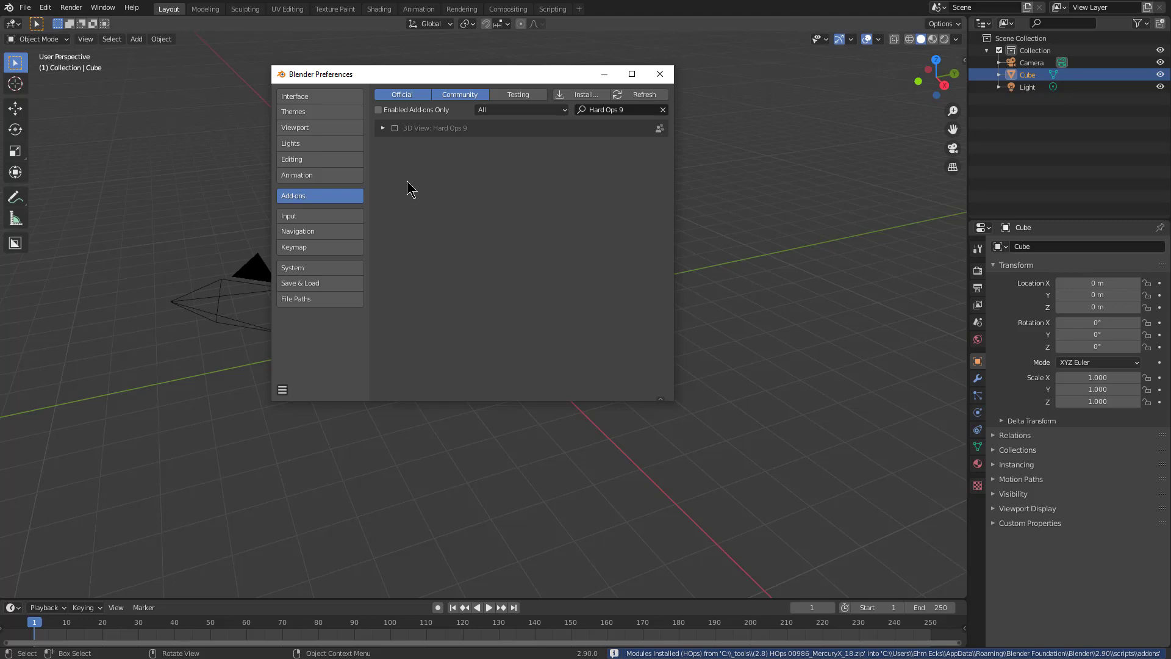
{"action": "left_click", "coordinate": [395, 128]}
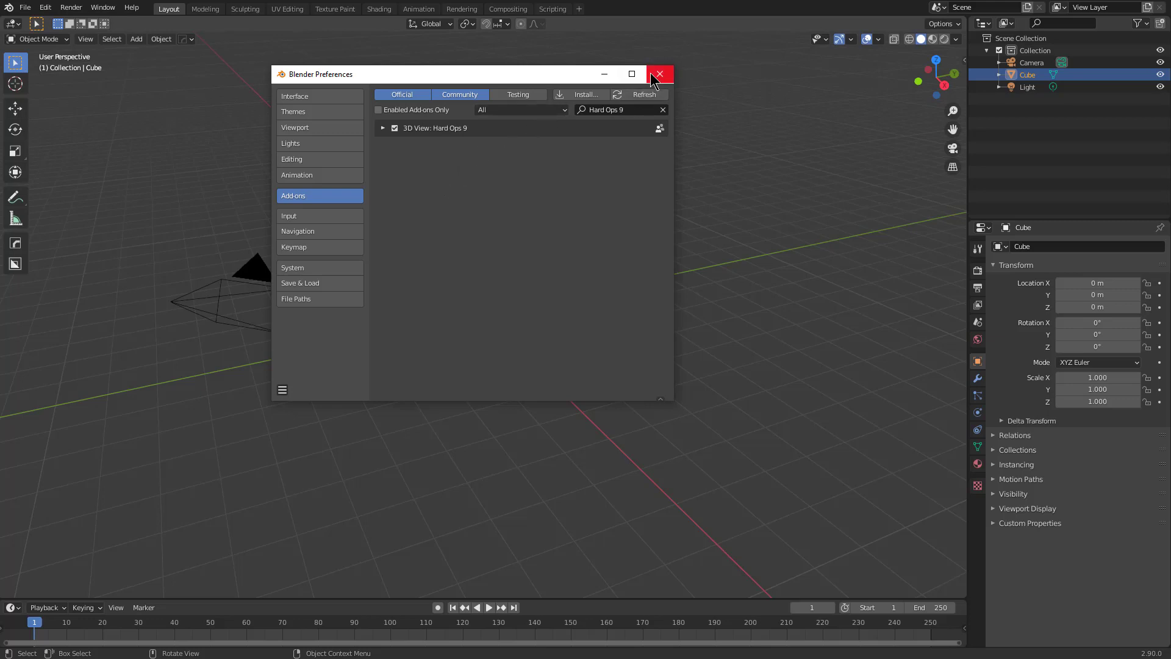
Step: Clear the add-on search and expand the BoxCutter entry to check its version, returning to the viewport
{"action": "left_click", "coordinate": [662, 109]}
{"action": "left_click", "coordinate": [382, 167]}
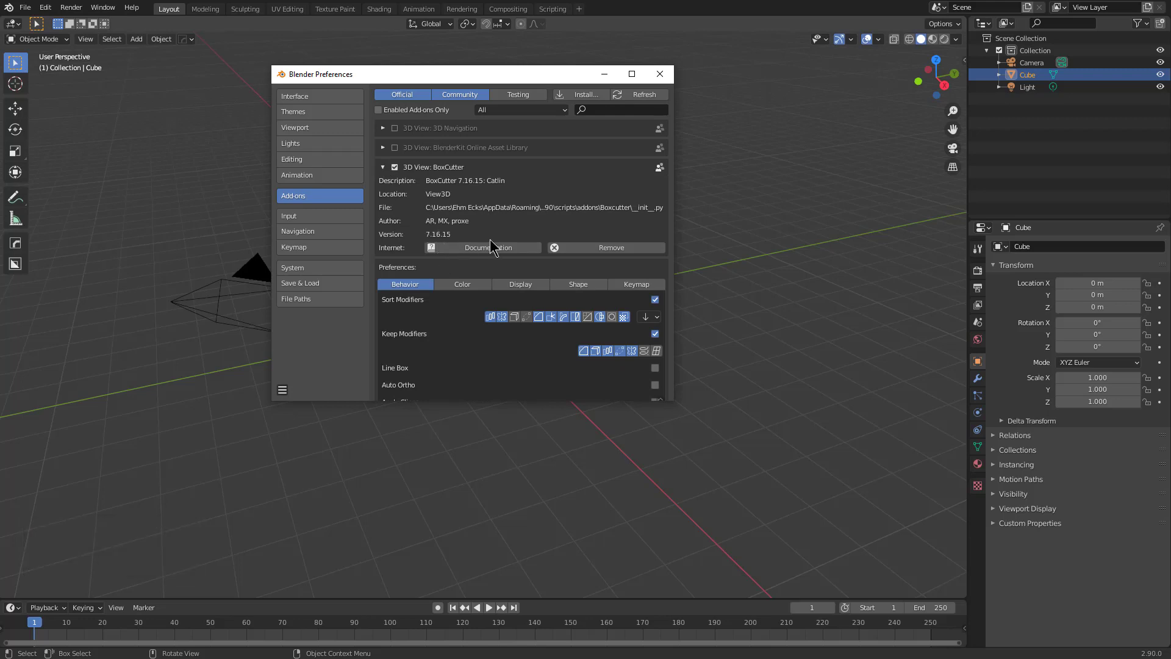
{"action": "left_click", "coordinate": [73, 277]}
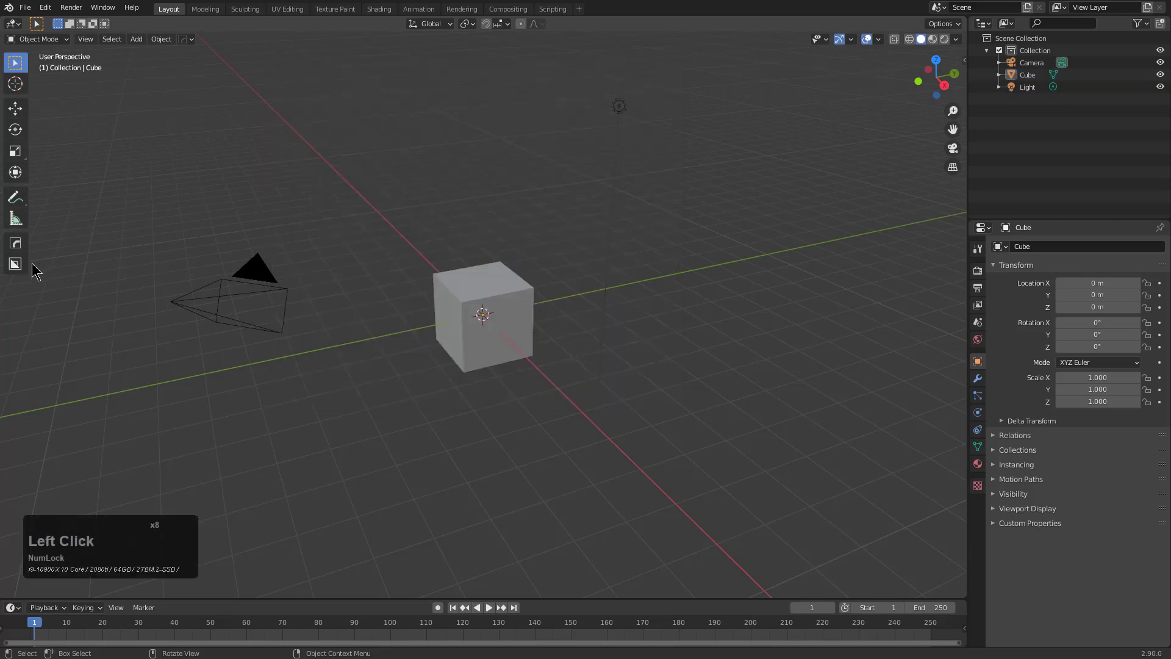
Step: Cut a rectangular notch through the side of the cube with BoxCutter's box shape
{"action": "left_click", "coordinate": [15, 266]}
{"action": "scroll", "coordinate": [378, 313], "scroll_direction": "up", "scroll_amount": 4}
{"action": "left_click", "coordinate": [465, 325]}
{"action": "left_click", "coordinate": [366, 347]}
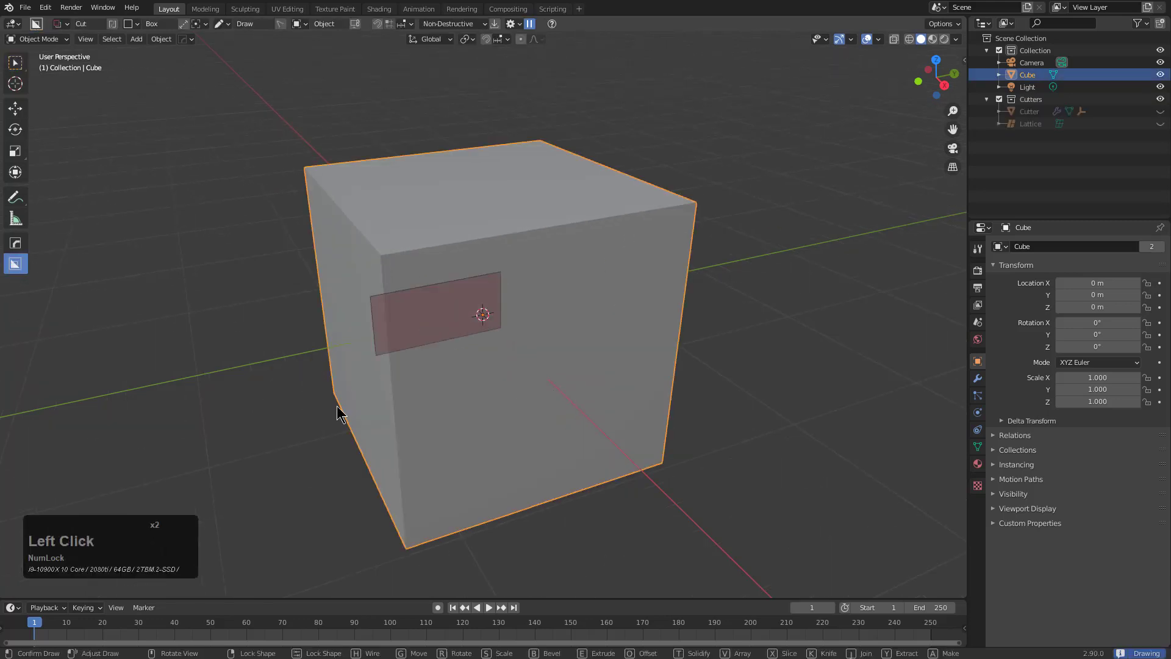
{"action": "left_click", "coordinate": [332, 229]}
{"action": "middle_click_drag", "start_coordinate": [332, 229], "coordinate": [477, 221]}
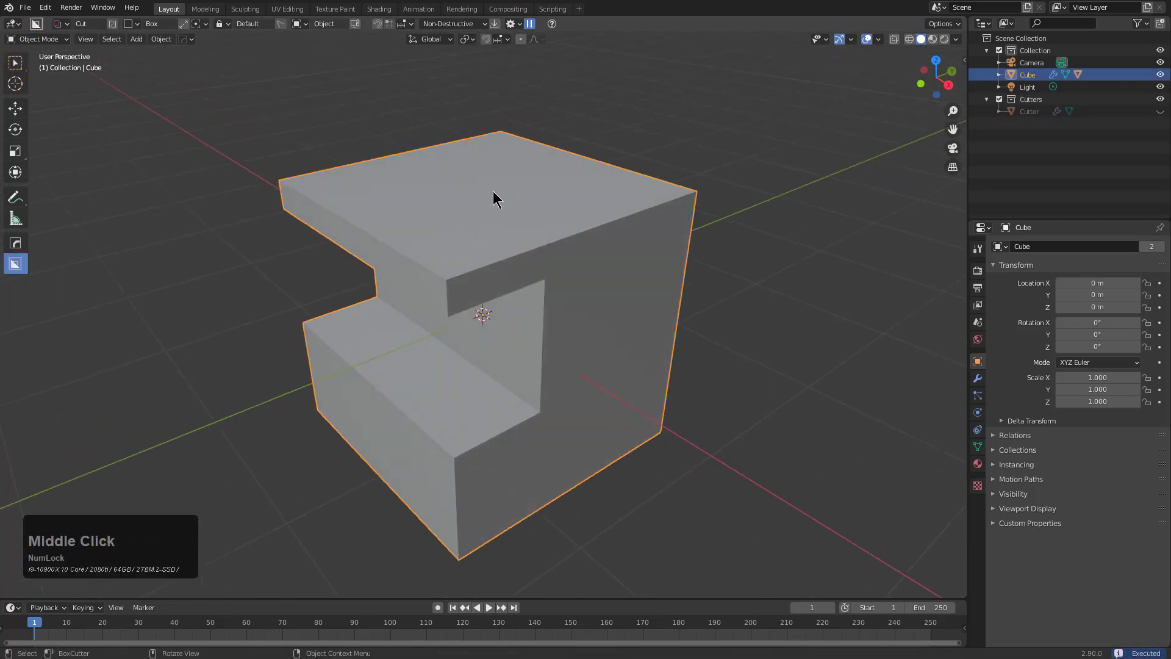
Step: Cut a second box down from the cube's top face, removing its front corner above the first notch
{"action": "left_click_drag", "start_coordinate": [493, 192], "coordinate": [418, 322]}
{"action": "left_click", "coordinate": [404, 482]}
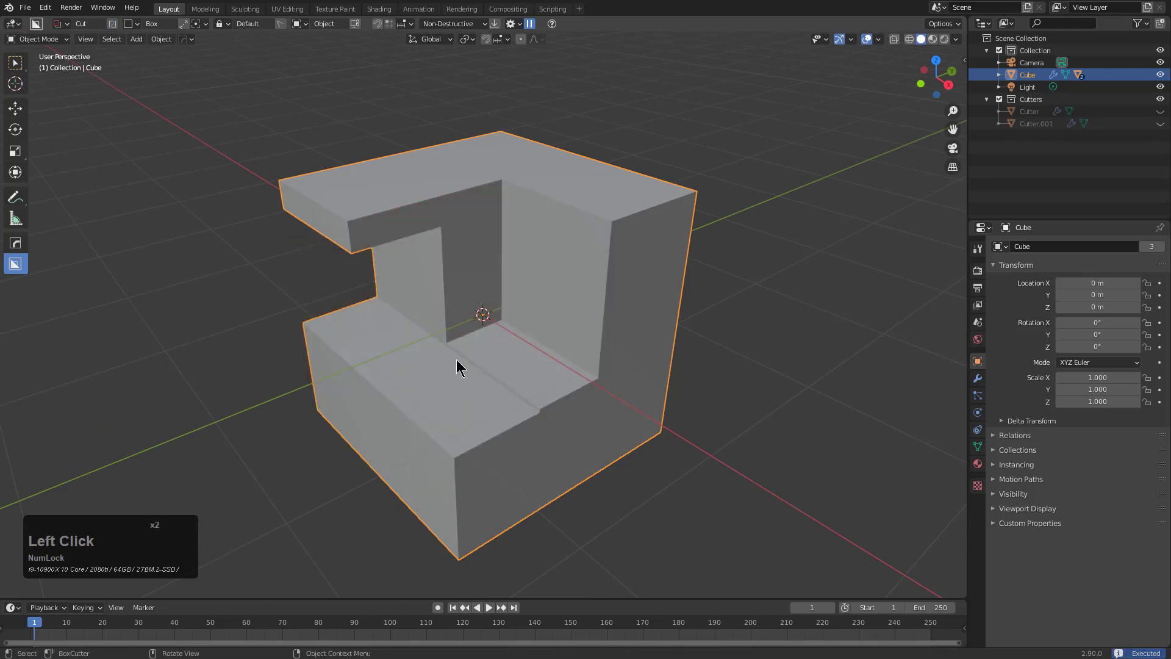
{"action": "middle_click_drag", "start_coordinate": [456, 360], "coordinate": [451, 348]}
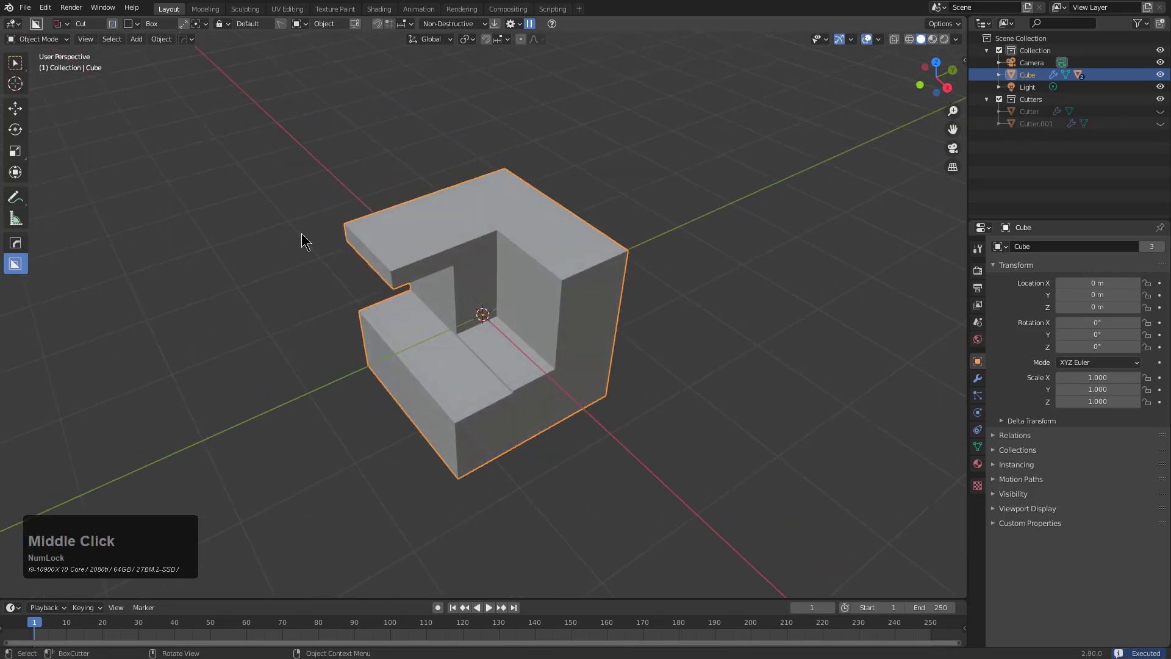
Step: Switch from BoxCutter back to the Select Box tool
{"action": "left_click", "coordinate": [20, 63]}
{"action": "middle_click_drag", "start_coordinate": [364, 228], "coordinate": [379, 237]}
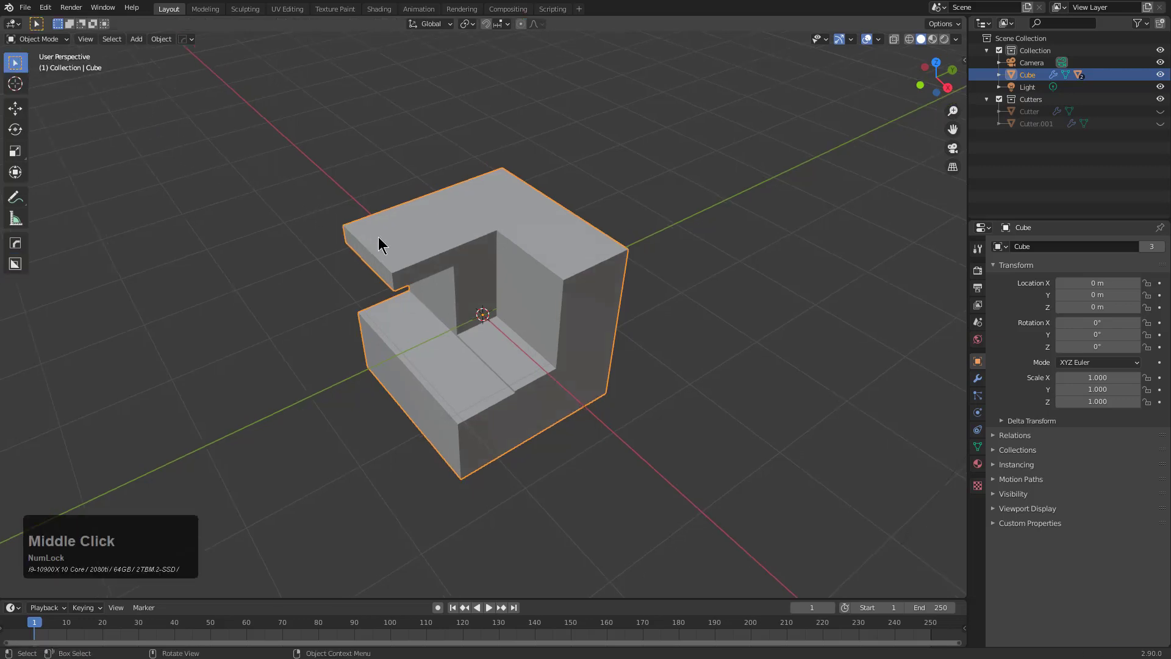
{"action": "key", "text": "q"}
{"action": "left_click", "coordinate": [353, 326]}
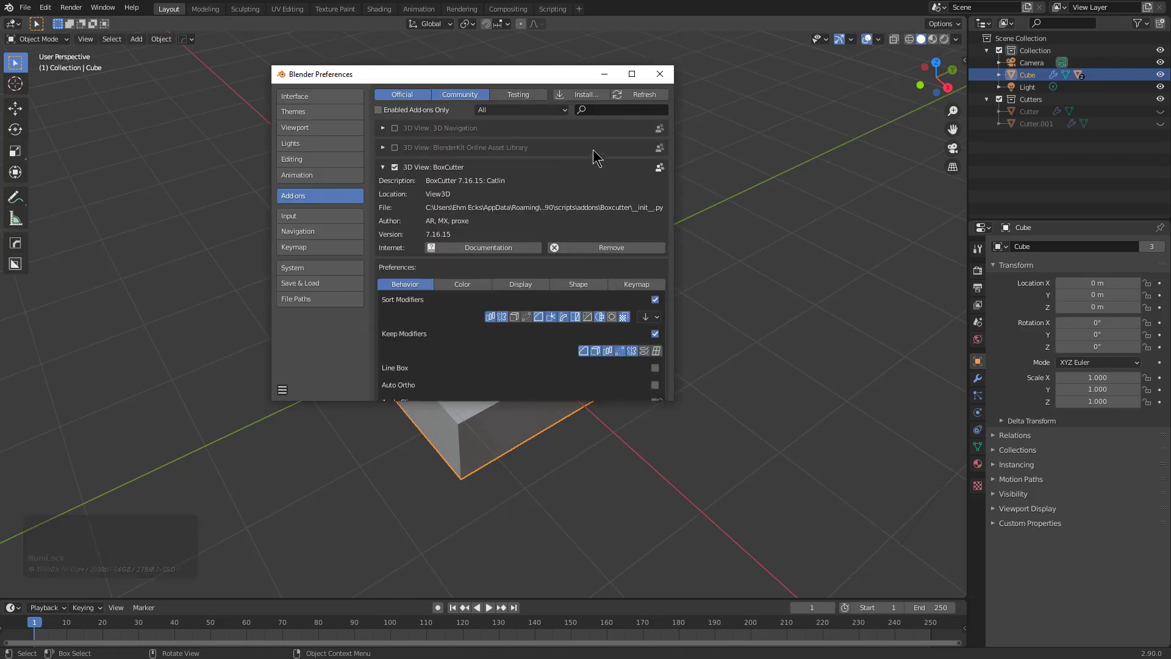
Step: Install (2.8)BoxCutter 717_1.zip over the already enabled BoxCutter add-on
{"action": "left_click", "coordinate": [580, 95]}
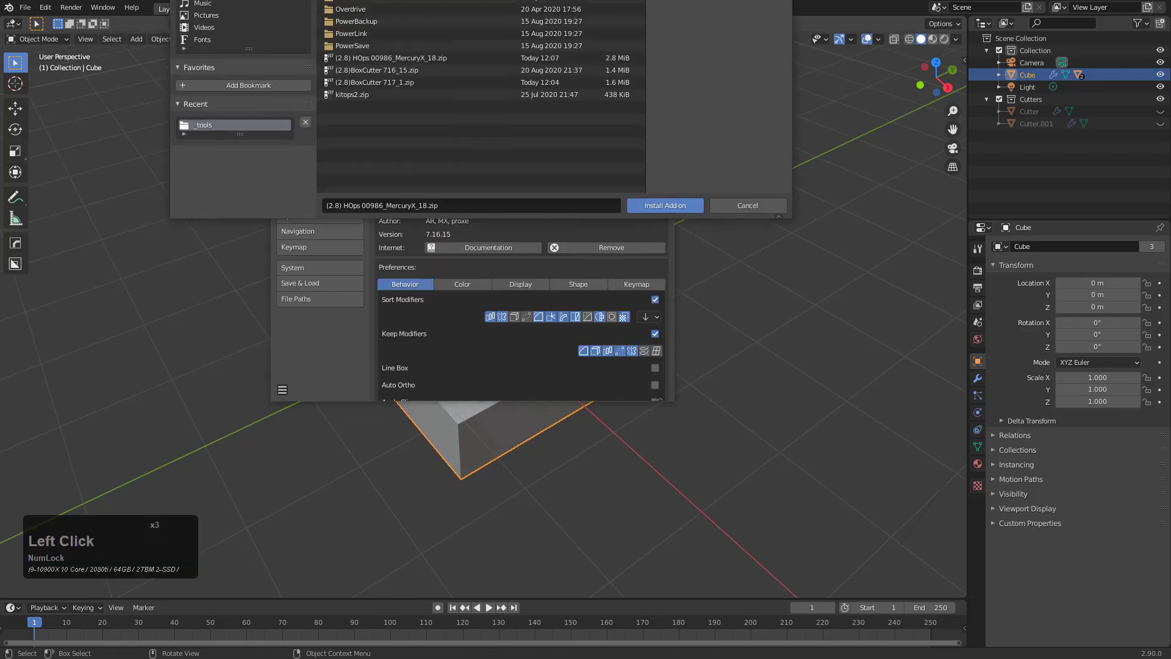
{"action": "left_click", "coordinate": [464, 323]}
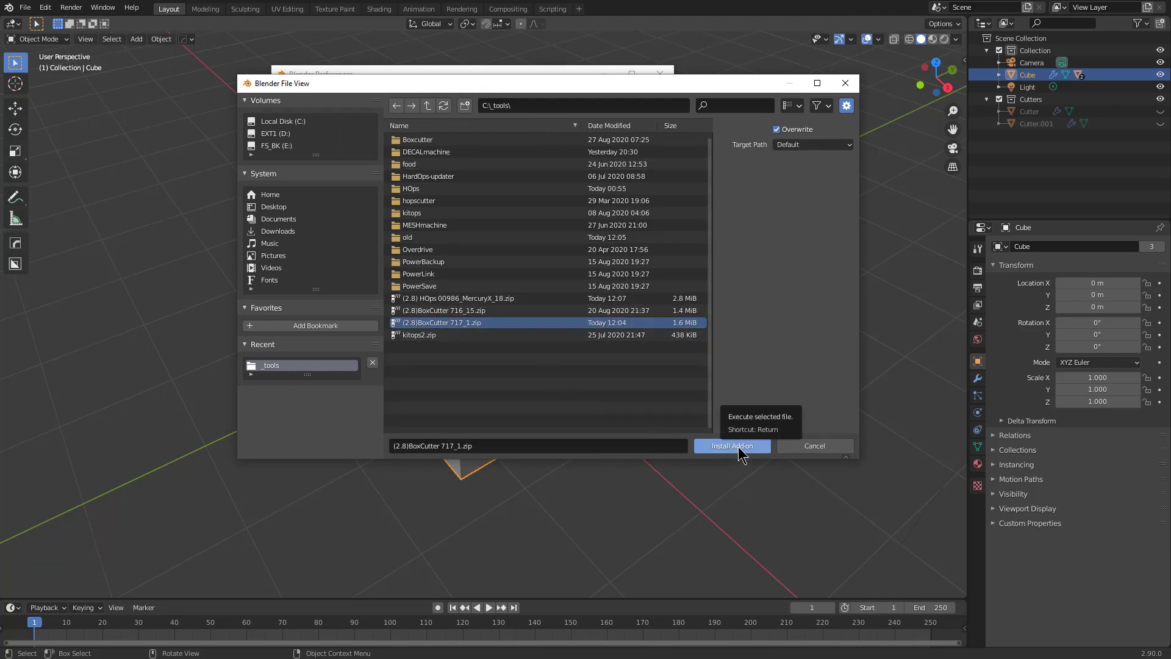
{"action": "left_click", "coordinate": [738, 448]}
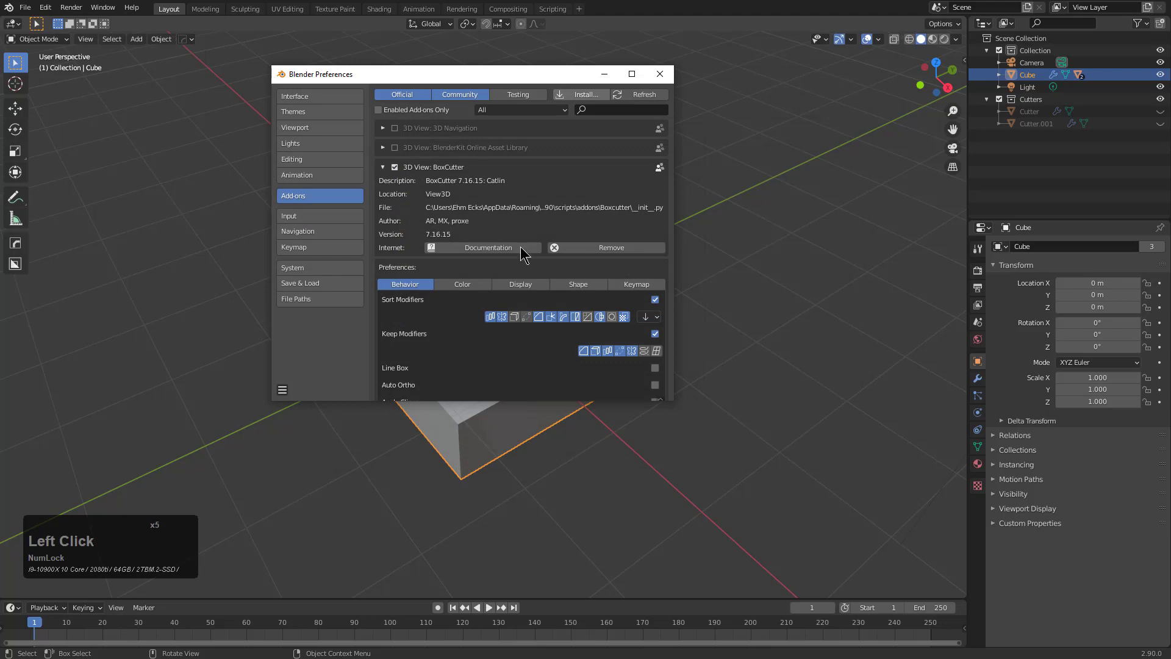
Step: Collapse and reopen the BoxCutter entry to check its installed version, and close the preferences
{"action": "left_click", "coordinate": [426, 168]}
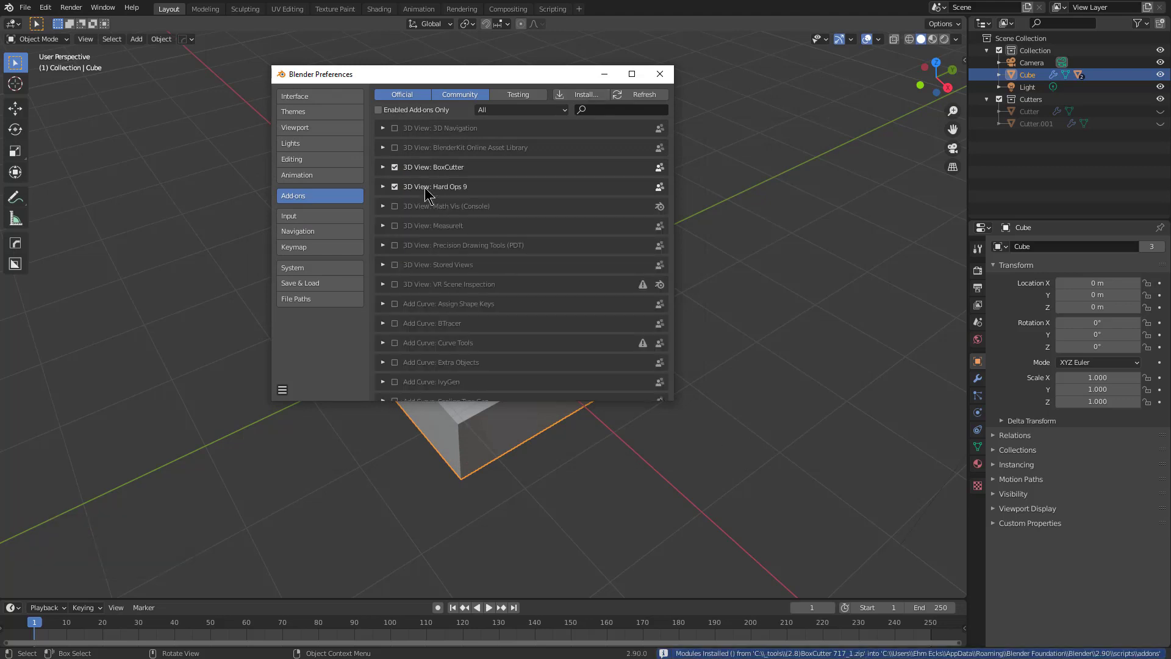
{"action": "left_click", "coordinate": [384, 167]}
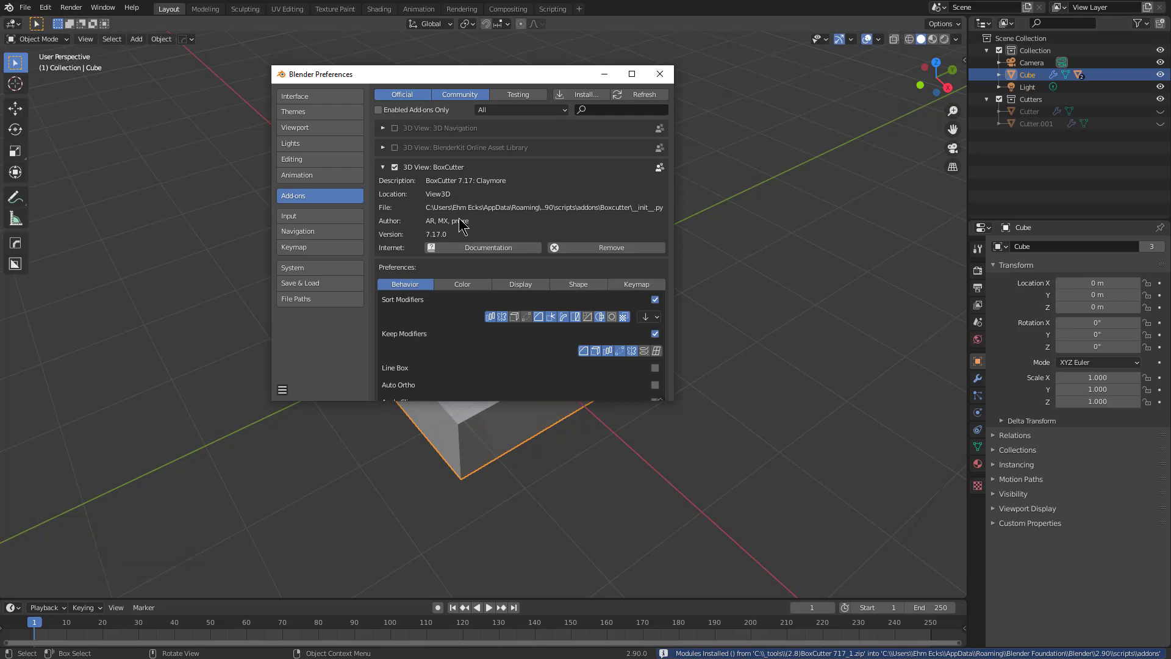
{"action": "left_click", "coordinate": [660, 74]}
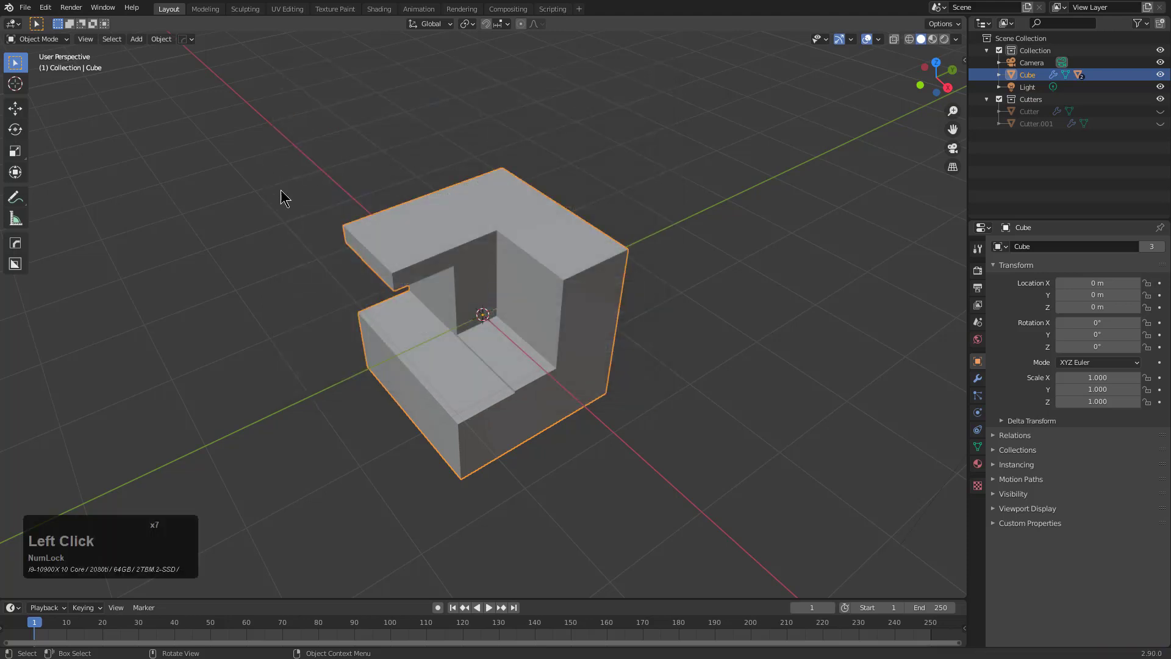
Step: Activate the BoxCutter tool and set its cutting shape to Ngon
{"action": "left_click", "coordinate": [15, 263]}
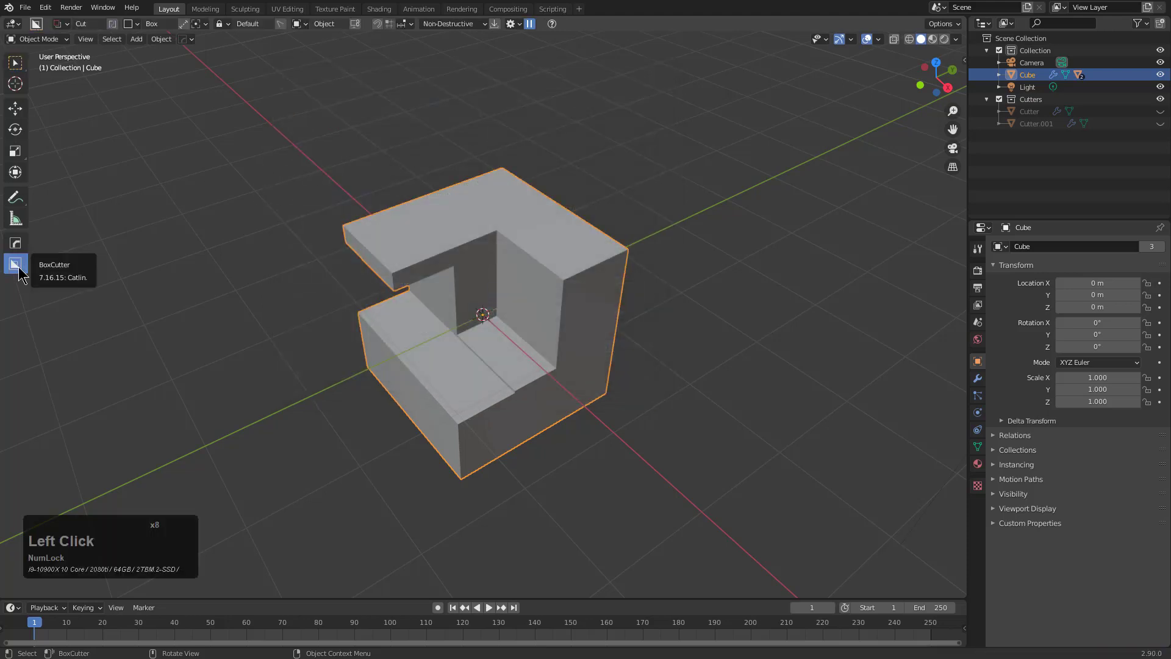
{"action": "left_click", "coordinate": [129, 24]}
{"action": "left_click", "coordinate": [121, 48]}
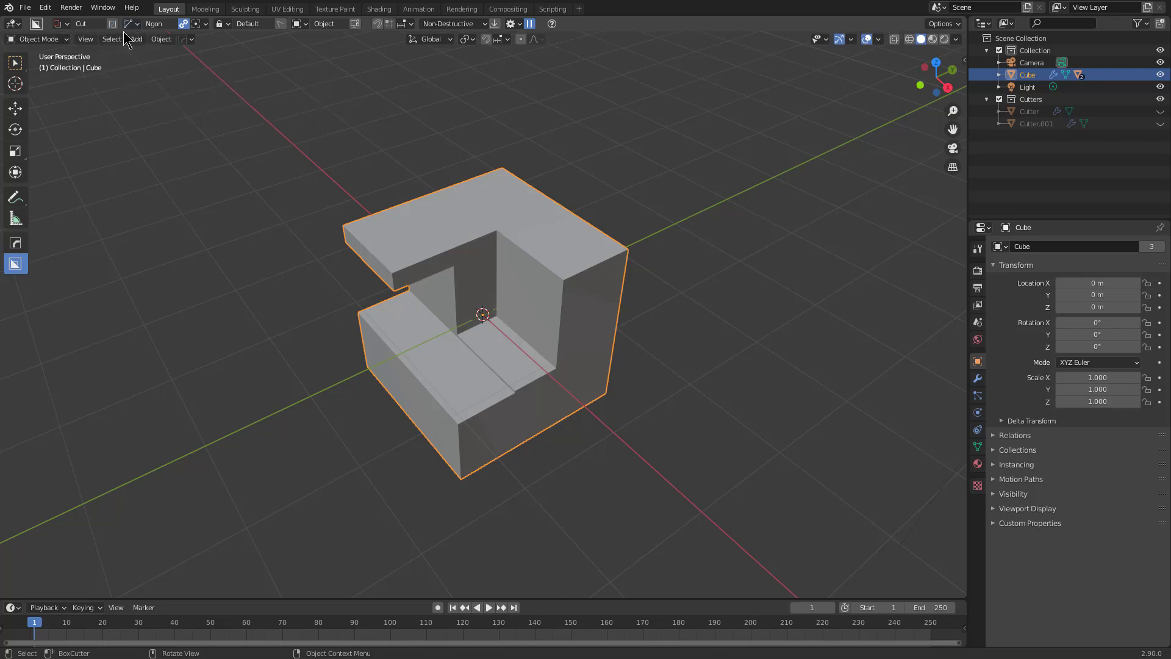
Step: Open the preferences on the BoxCutter add-on settings and save the preferences
{"action": "left_click", "coordinate": [45, 7]}
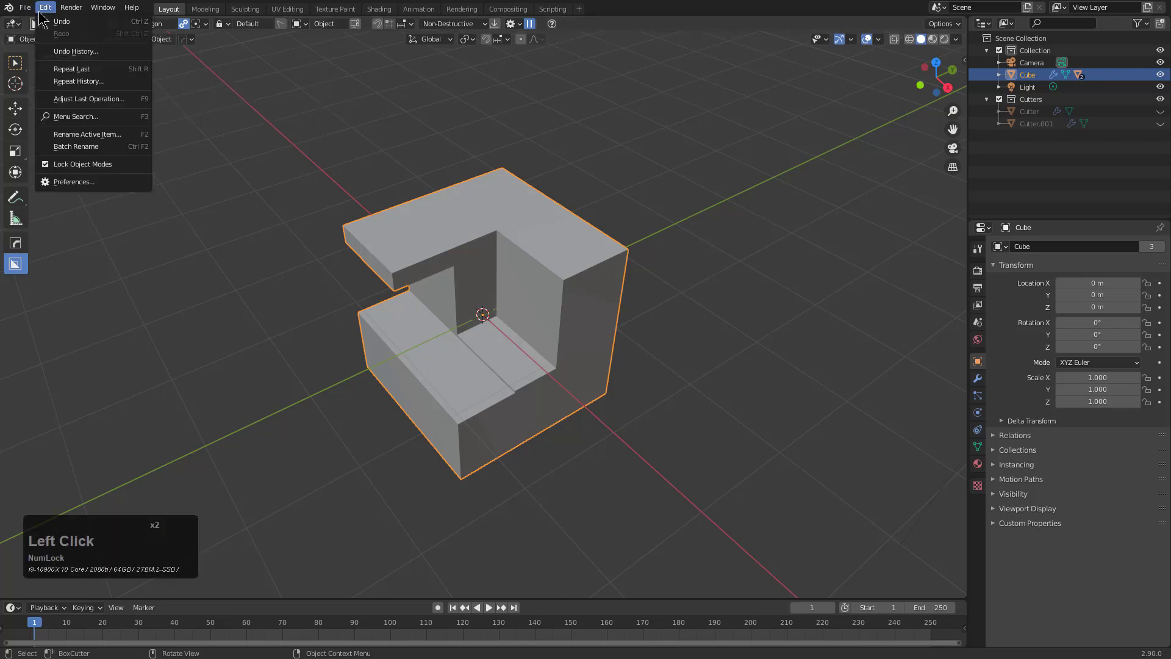
{"action": "left_click", "coordinate": [74, 181]}
{"action": "left_click", "coordinate": [1, 148]}
{"action": "left_click", "coordinate": [21, 116]}
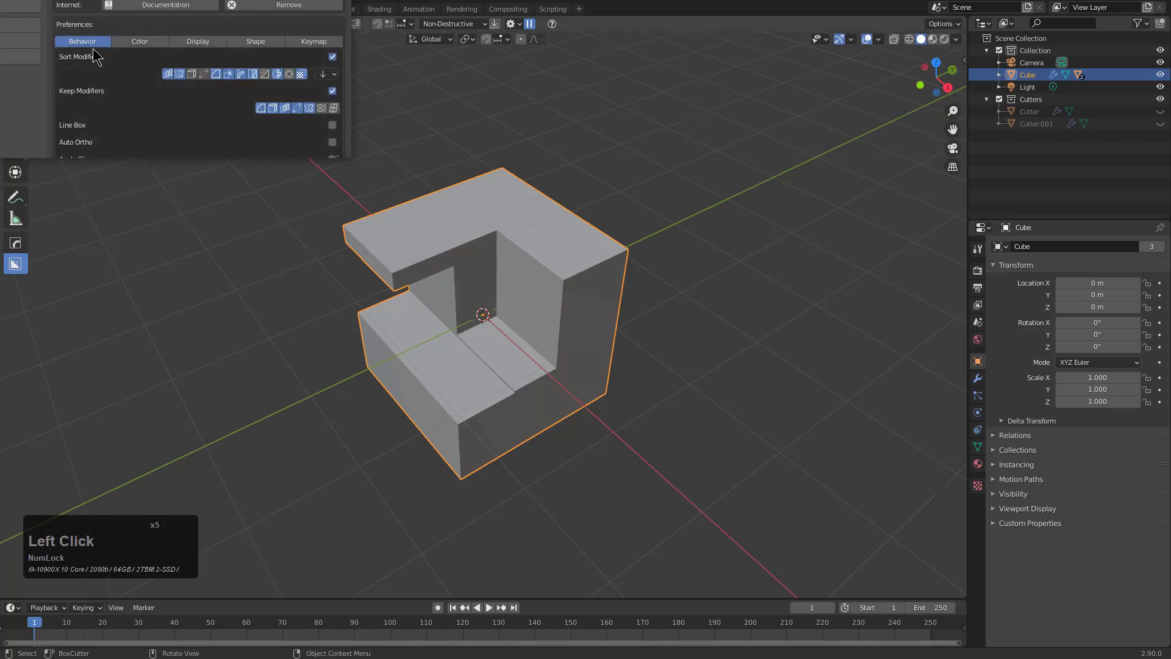
Step: Save the current scene, with the cut cube and BoxCutter active, as the startup file
{"action": "left_click", "coordinate": [25, 7]}
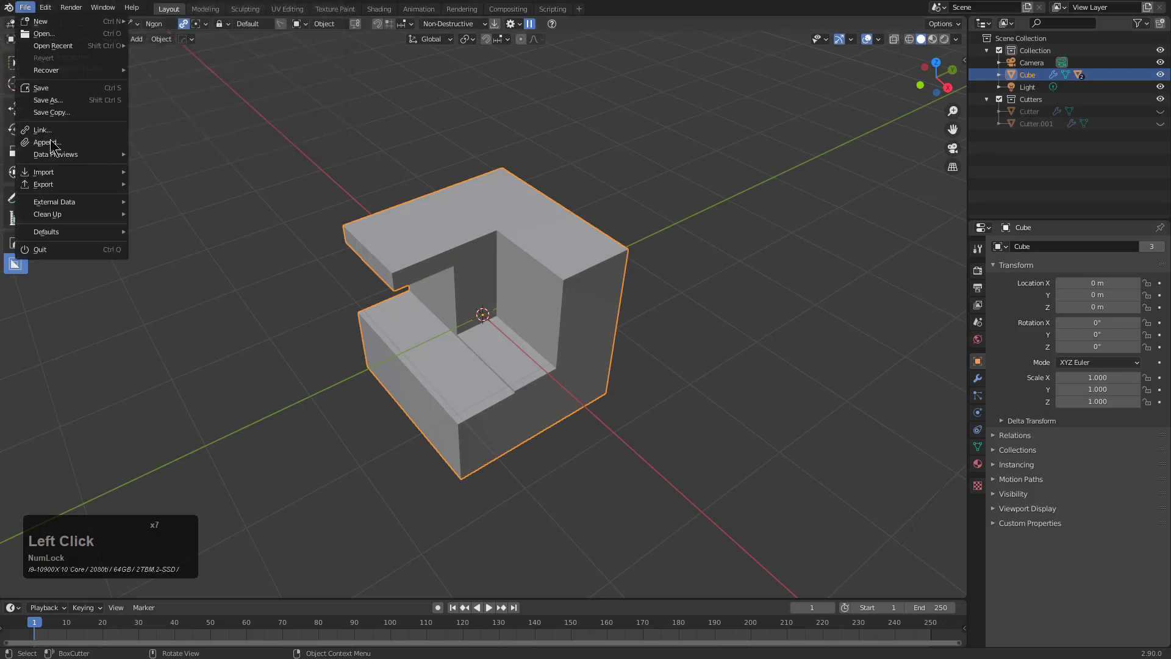
{"action": "mouse_move", "coordinate": [97, 217]}
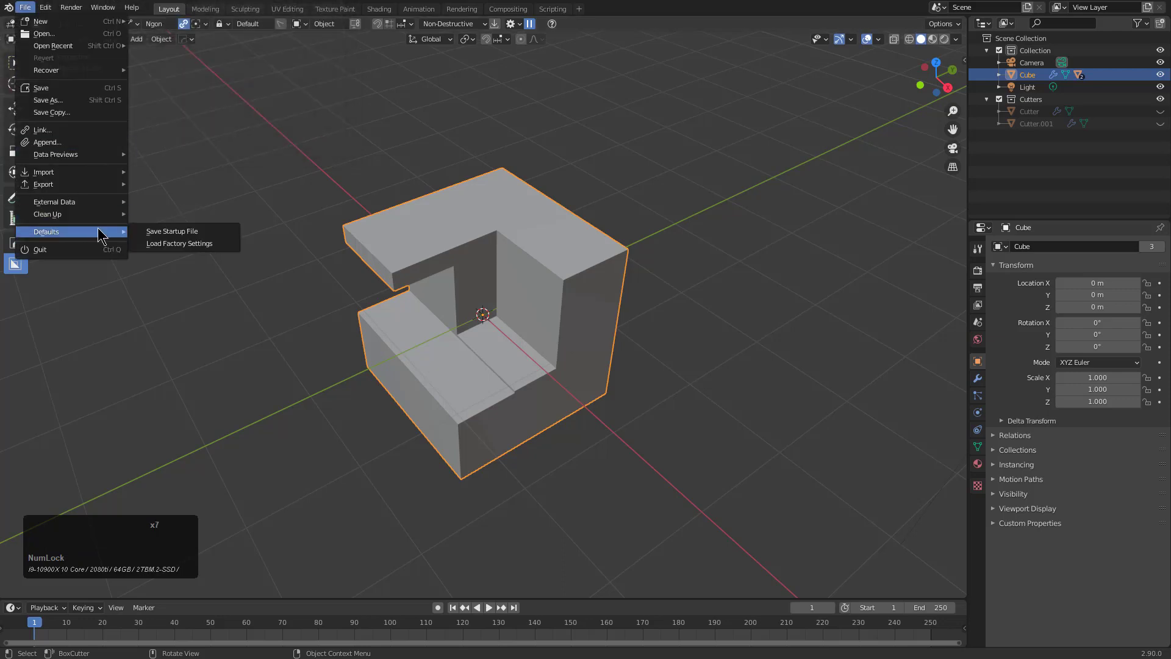
{"action": "left_click", "coordinate": [159, 236]}
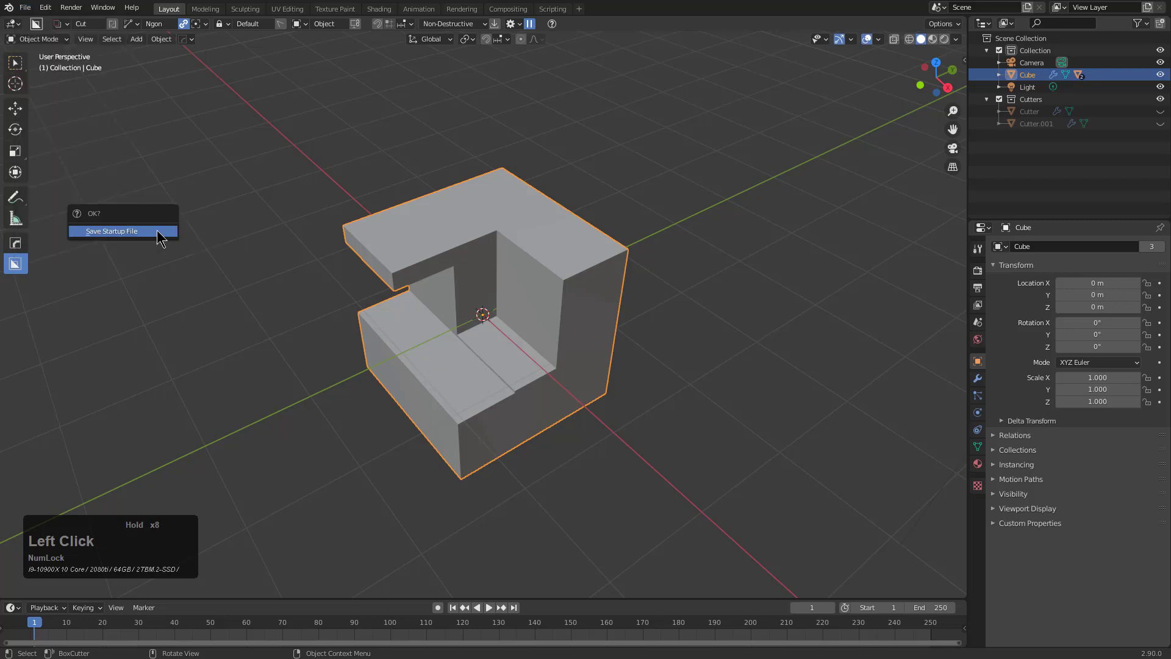
{"action": "left_click", "coordinate": [159, 239]}
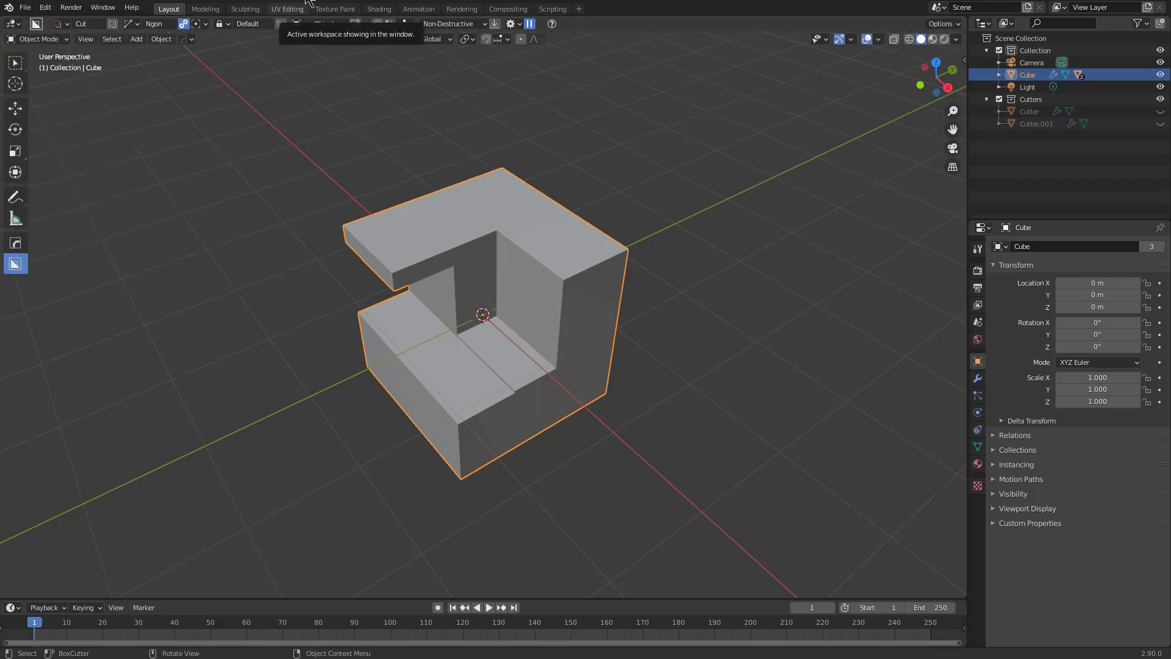
Step: Restore the Blender window to a smaller size and close Blender without saving the untitled scene
{"action": "left_click_drag", "start_coordinate": [308, 2], "coordinate": [299, 445]}
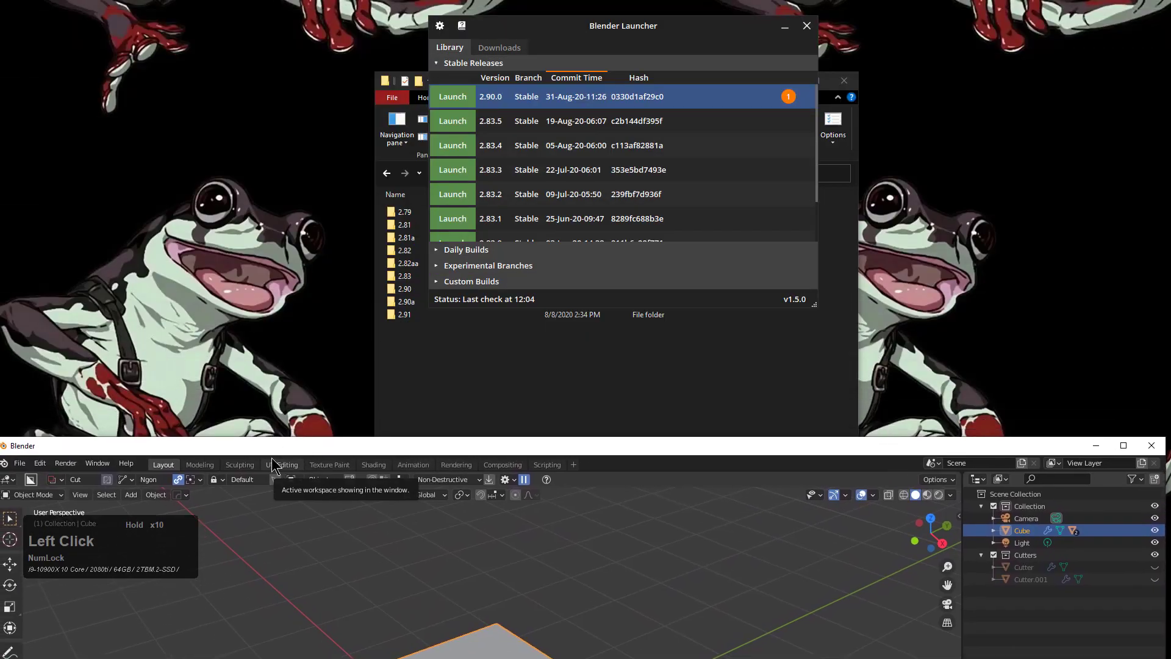
{"action": "left_click", "coordinate": [20, 463]}
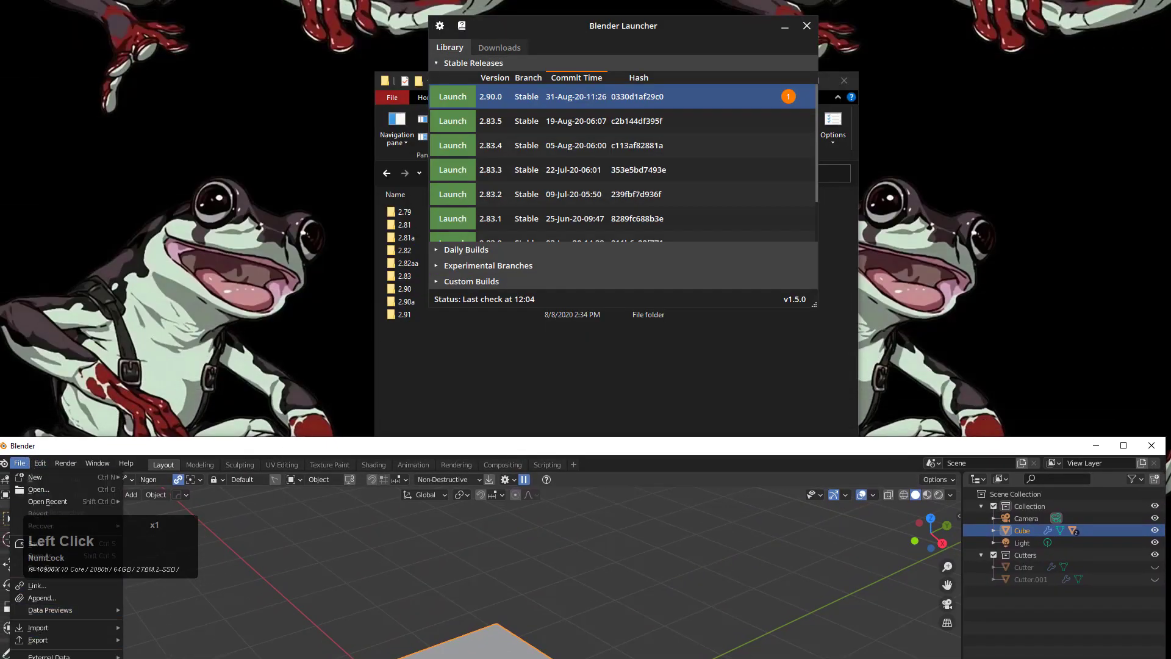
{"action": "left_click", "coordinate": [37, 658]}
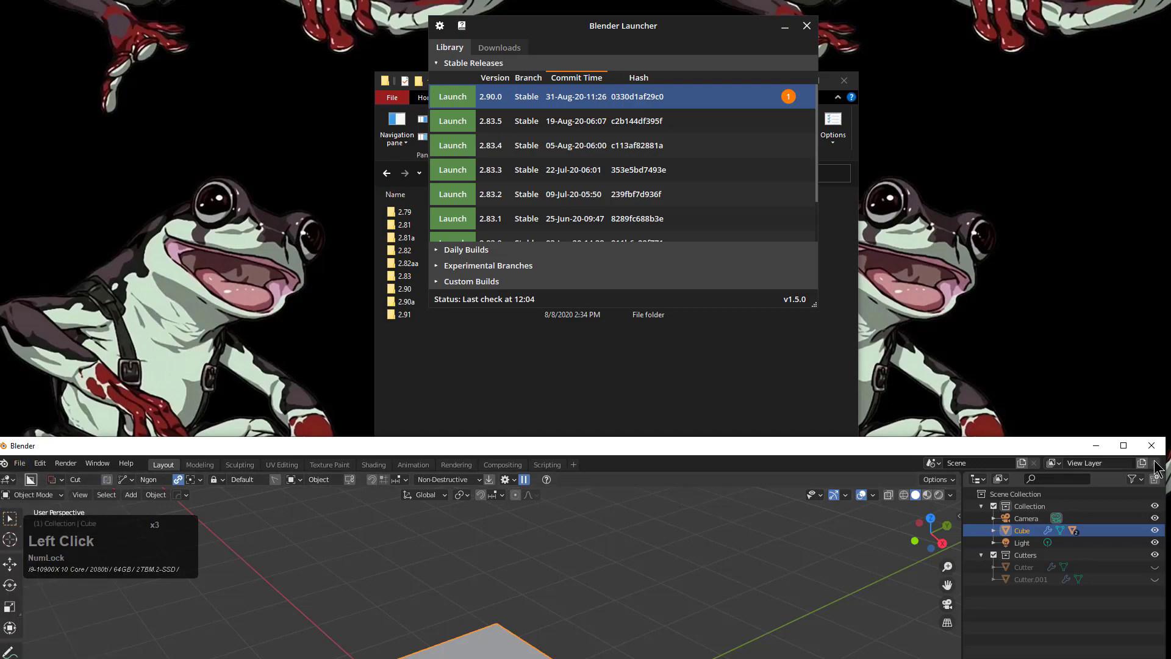
{"action": "left_click", "coordinate": [1154, 449]}
{"action": "left_click", "coordinate": [1154, 450]}
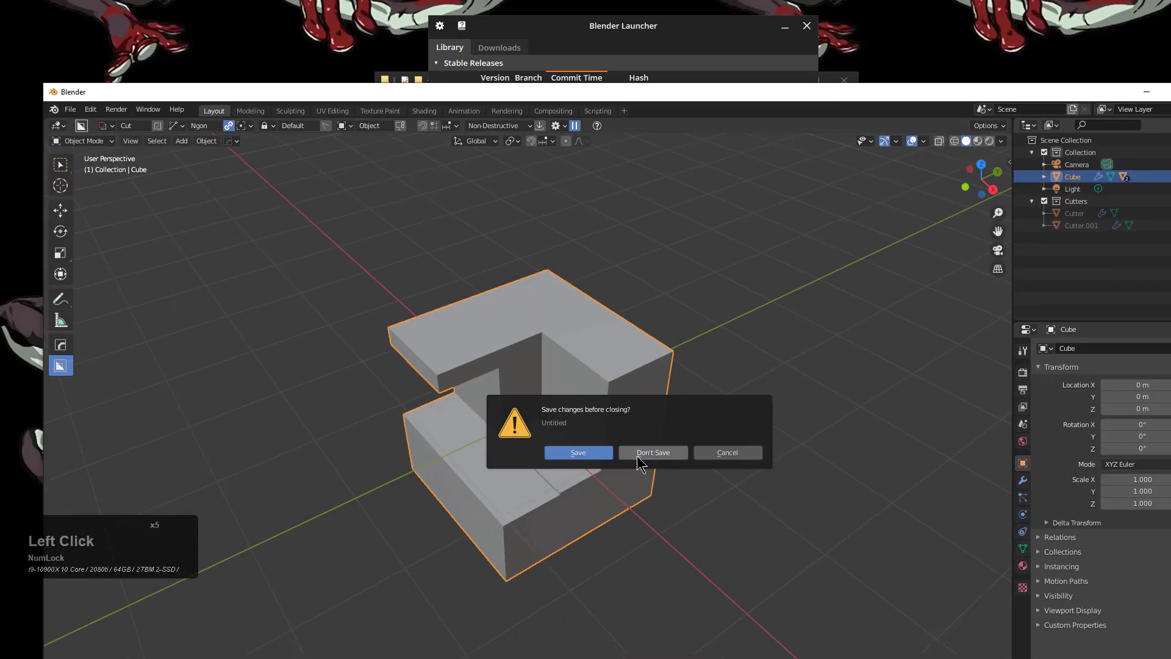
{"action": "left_click", "coordinate": [637, 452]}
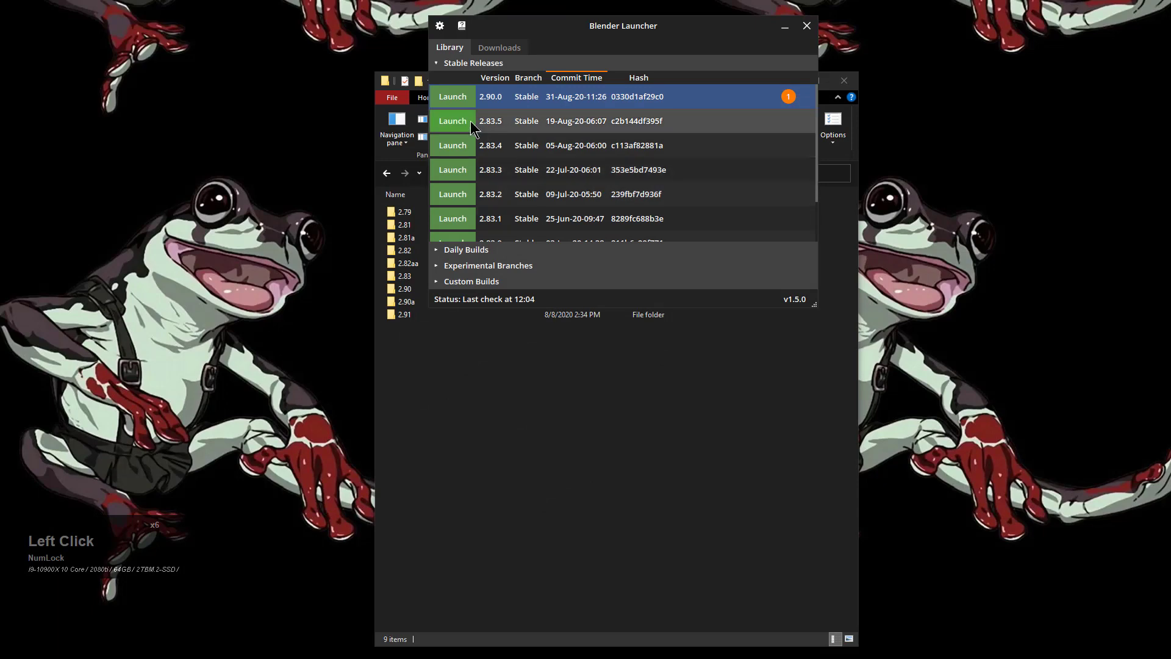
Step: Relaunch Blender 2.90.0 from Blender Launcher, dismiss the splash screen and check the BoxCutter tool settings in the startup scene
{"action": "left_click", "coordinate": [451, 101]}
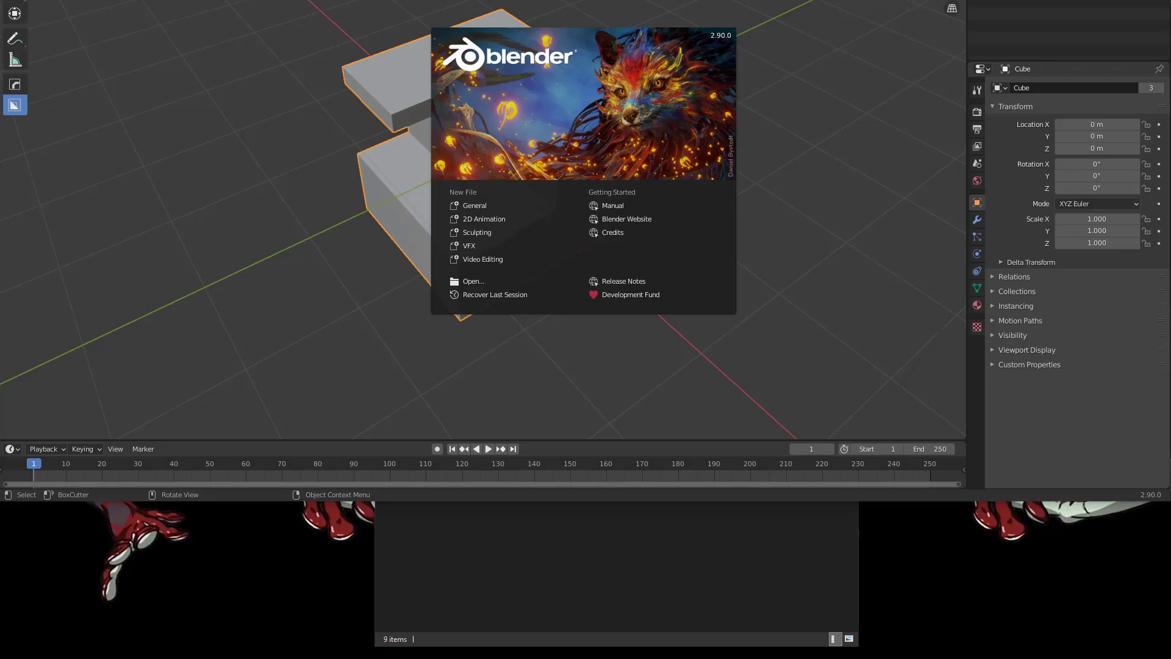
{"action": "left_click_drag", "start_coordinate": [487, 0], "coordinate": [494, 6]}
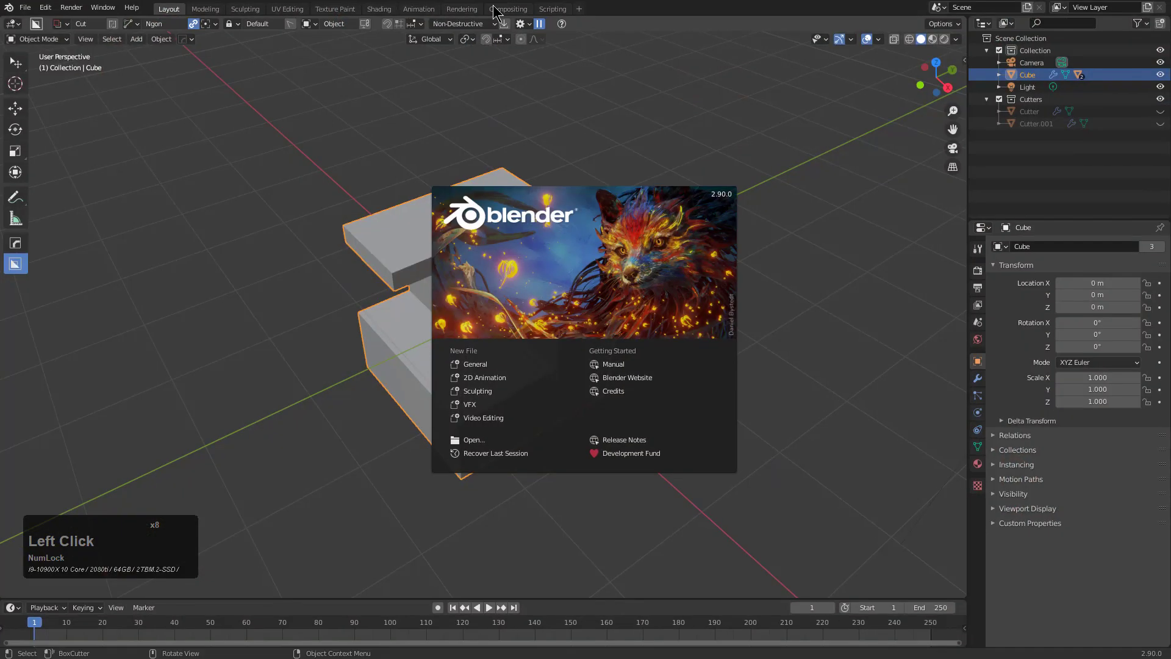
{"action": "left_click", "coordinate": [453, 159]}
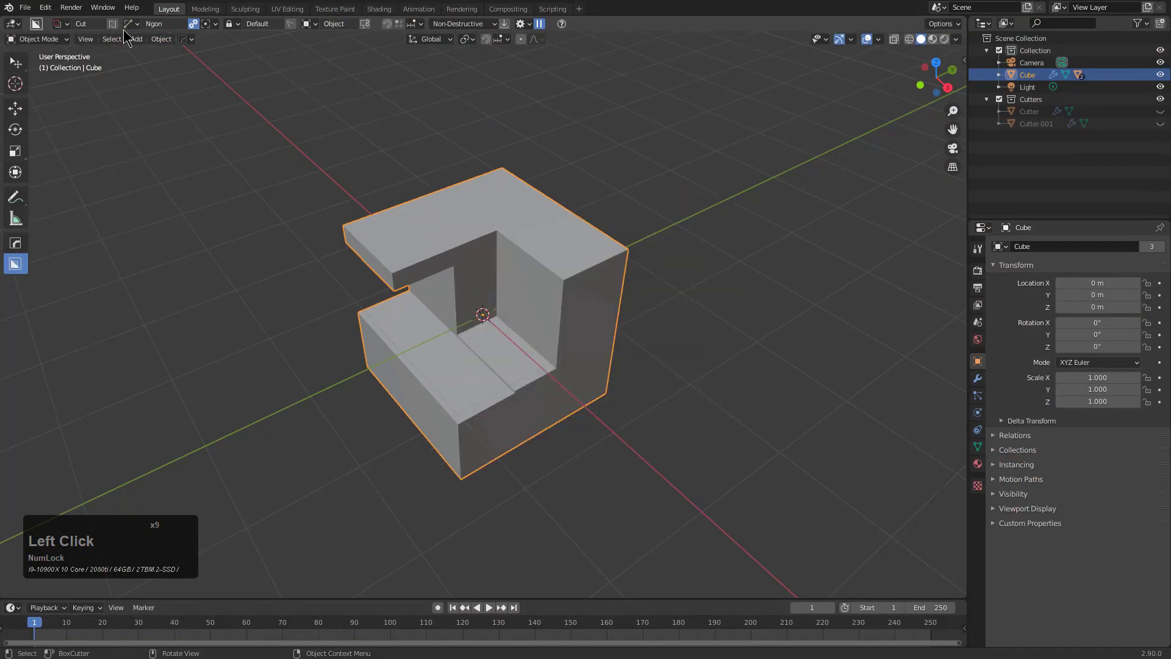
{"action": "left_click", "coordinate": [64, 25]}
{"action": "mouse_move", "coordinate": [130, 25]}
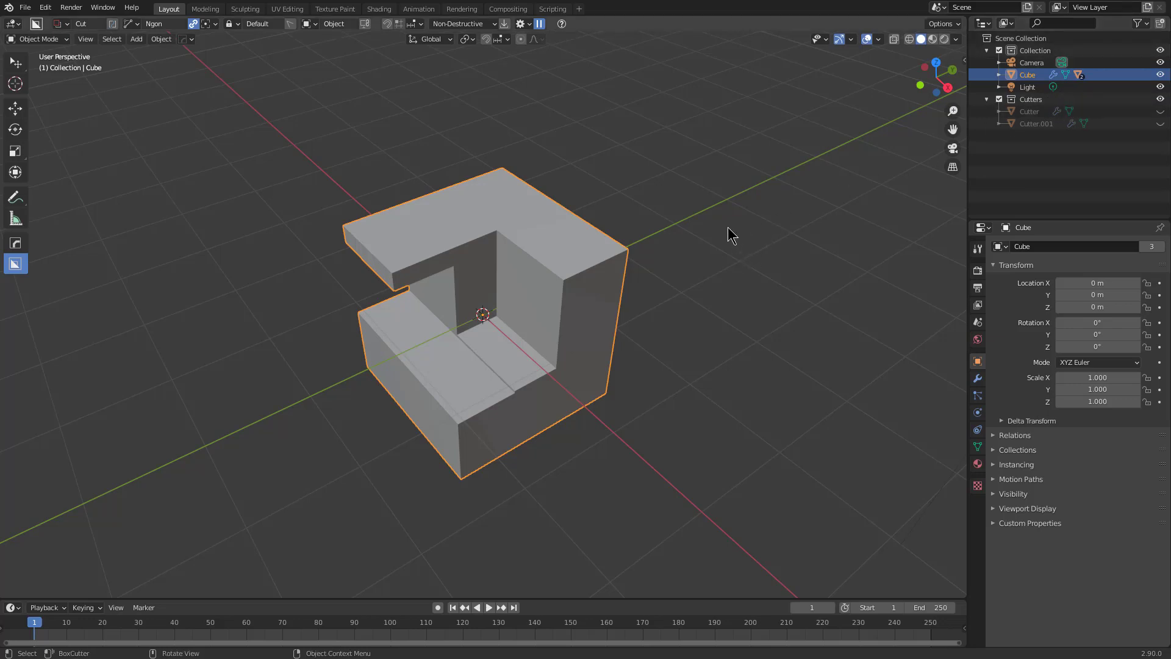
Step: Close Blender and browse Blender Launcher's installed and downloadable builds, including daily builds, returning to the installed stable releases
{"action": "left_click", "coordinate": [1152, 2]}
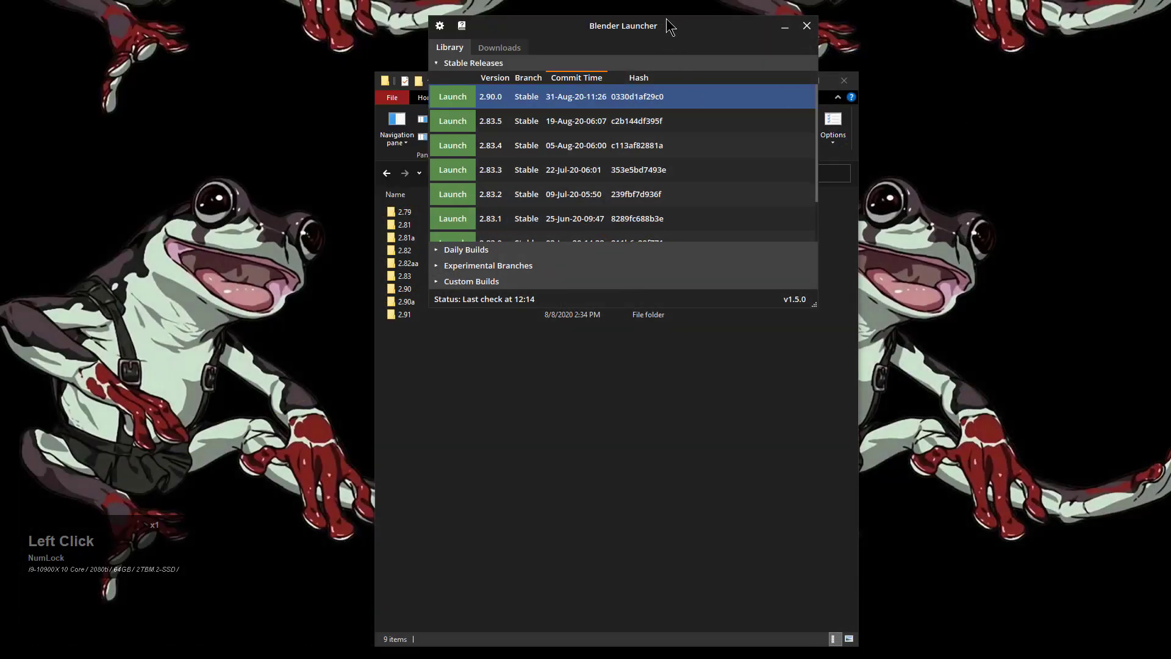
{"action": "left_click_drag", "start_coordinate": [670, 31], "coordinate": [524, 11]}
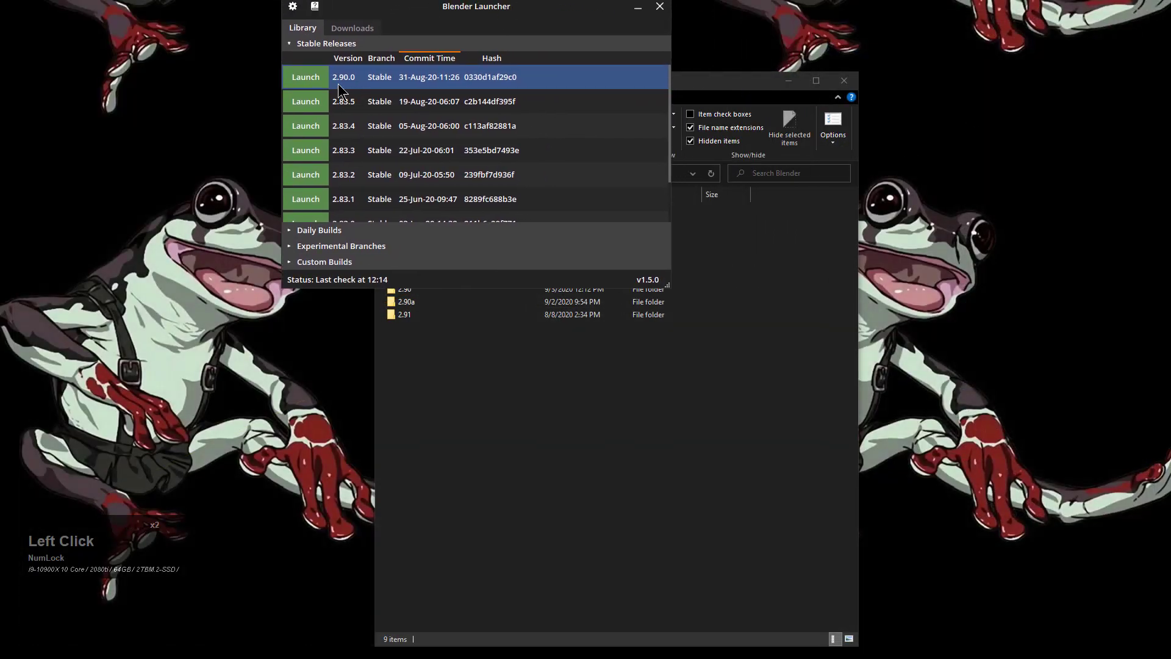
{"action": "left_click", "coordinate": [308, 231]}
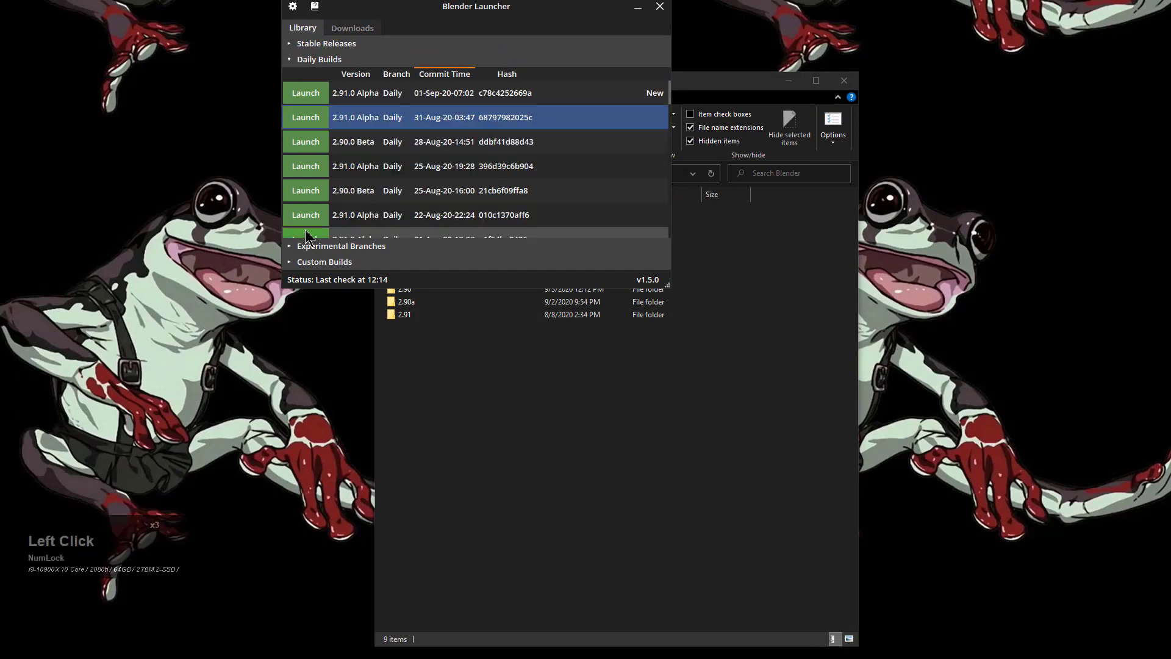
{"action": "left_click", "coordinate": [354, 28]}
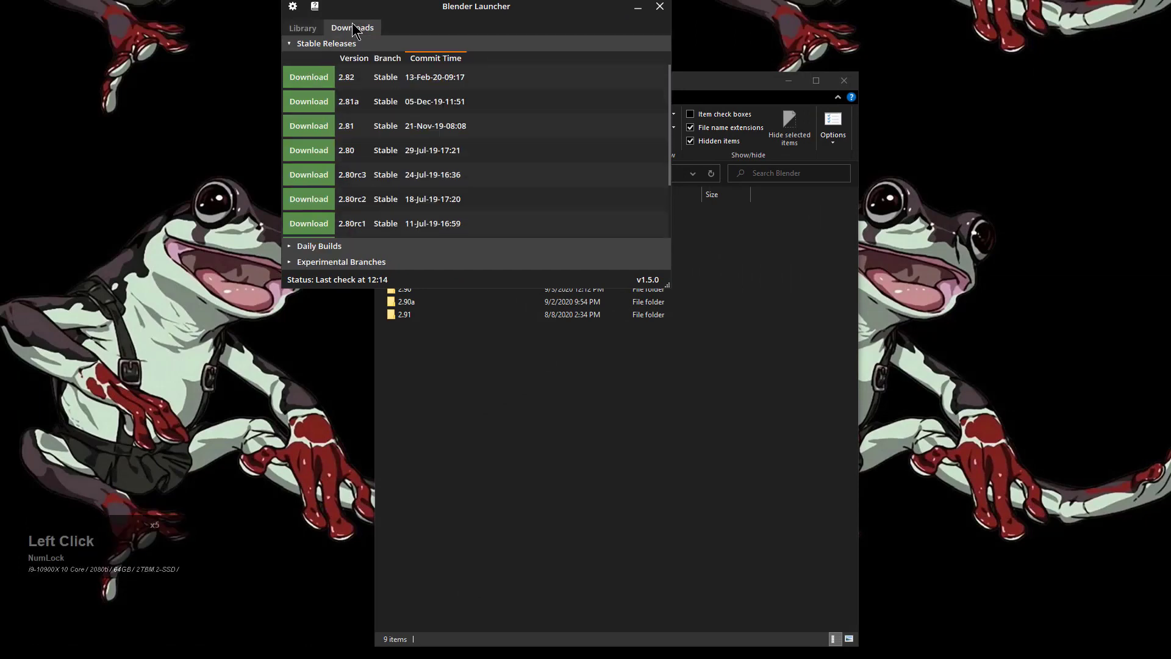
{"action": "left_click", "coordinate": [302, 246]}
{"action": "left_click", "coordinate": [303, 29]}
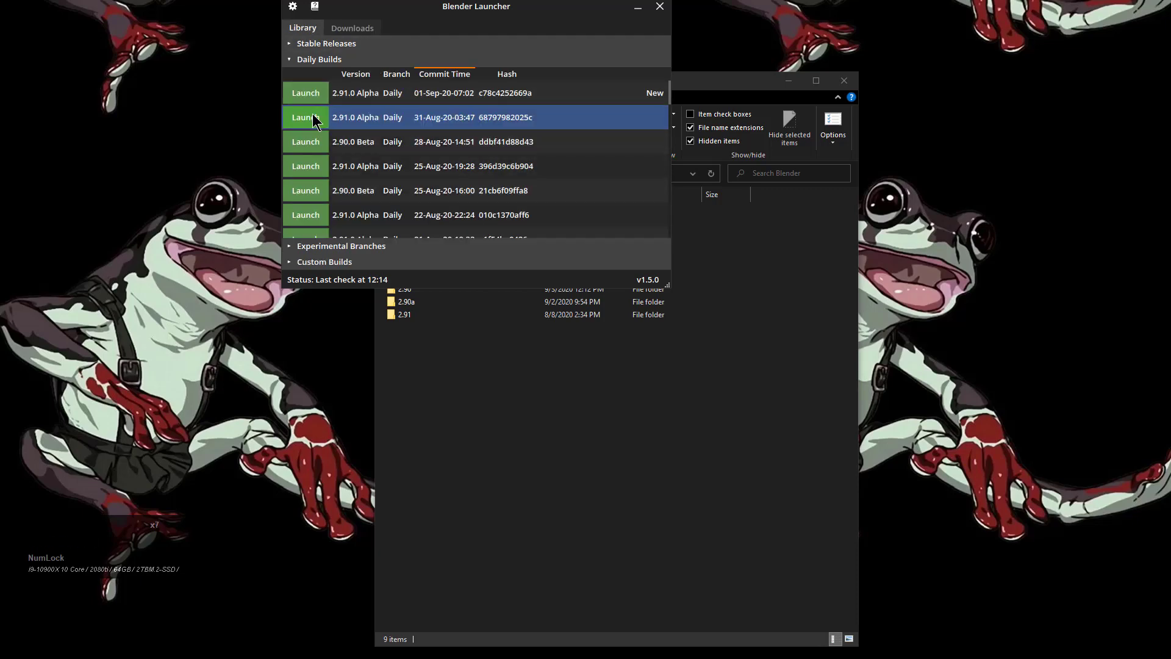
{"action": "scroll", "coordinate": [308, 98], "scroll_direction": "up", "scroll_amount": 2}
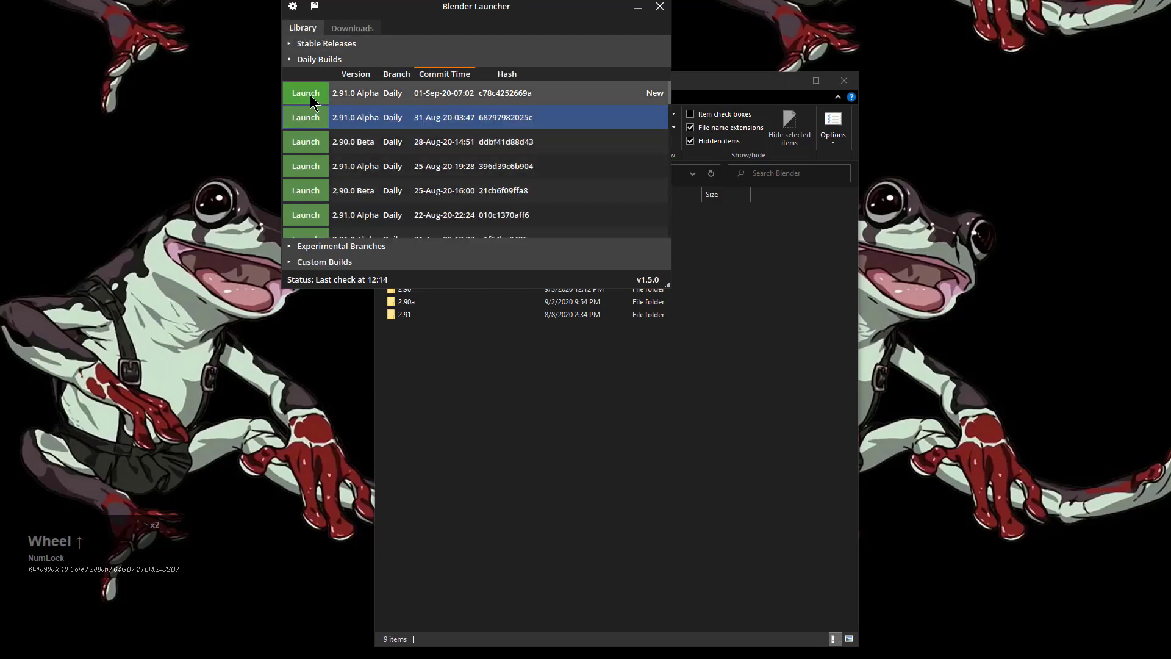
{"action": "left_click", "coordinate": [322, 46]}
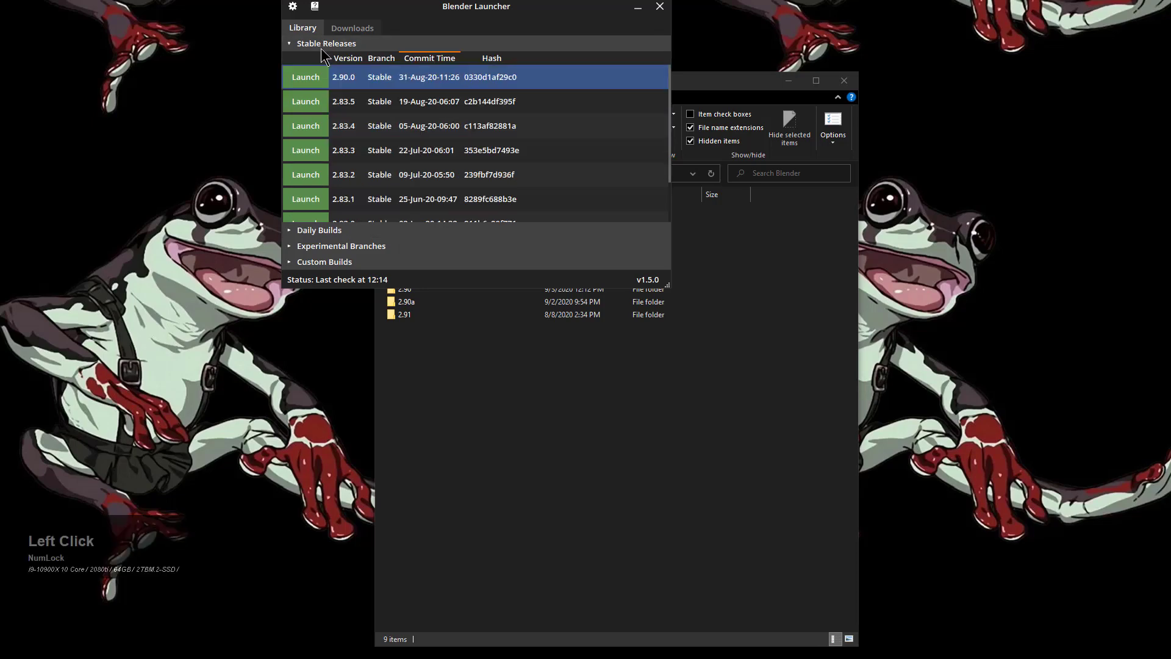
Step: Launch Blender 2.90.0 once more, dismiss the splash screen to check the startup scene, and close Blender
{"action": "left_click", "coordinate": [305, 77]}
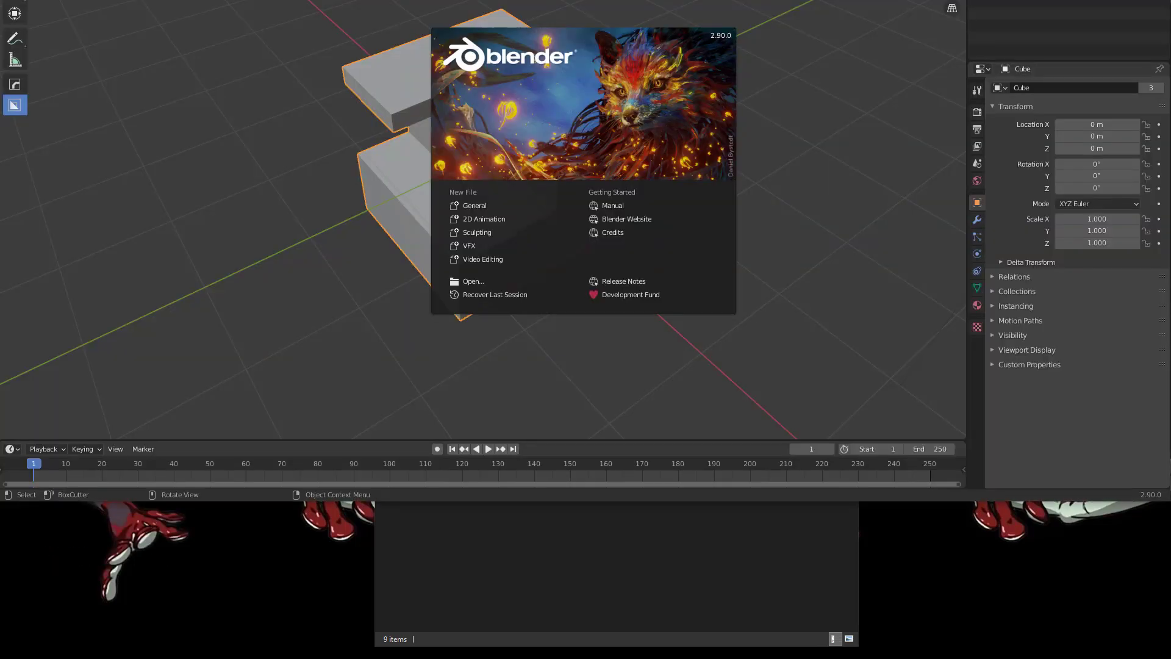
{"action": "mouse_move", "coordinate": [452, 0]}
{"action": "left_mouse_down"}
{"action": "mouse_move", "coordinate": [462, 0]}
{"action": "mouse_move", "coordinate": [451, 2]}
{"action": "left_mouse_up"}
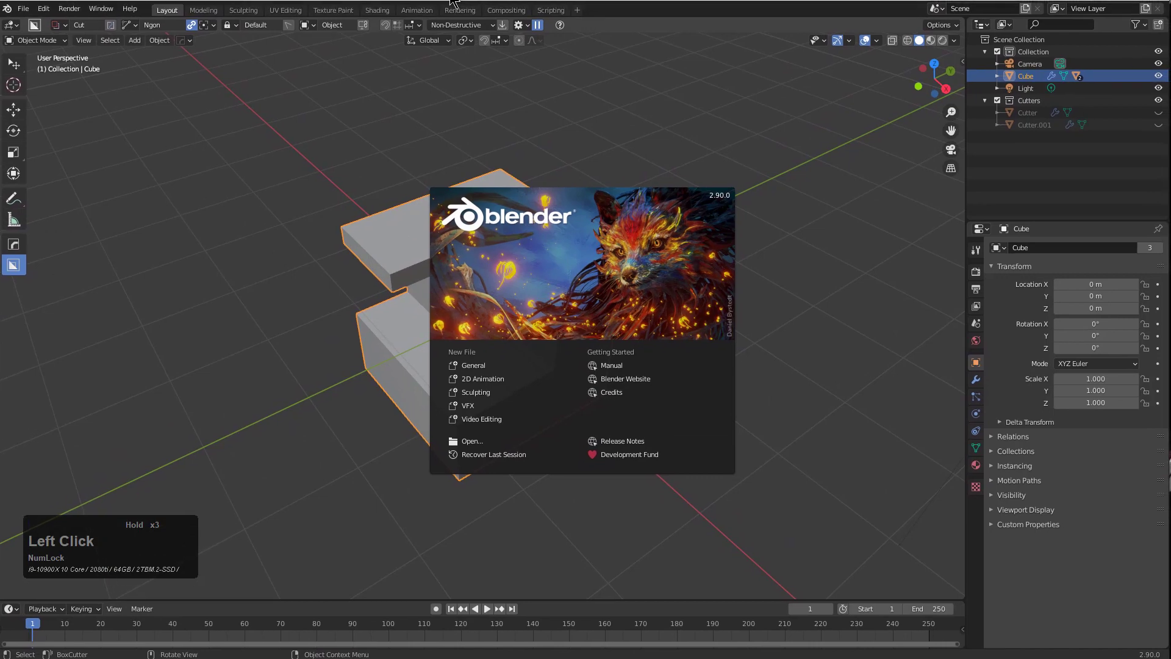
{"action": "left_click", "coordinate": [382, 163]}
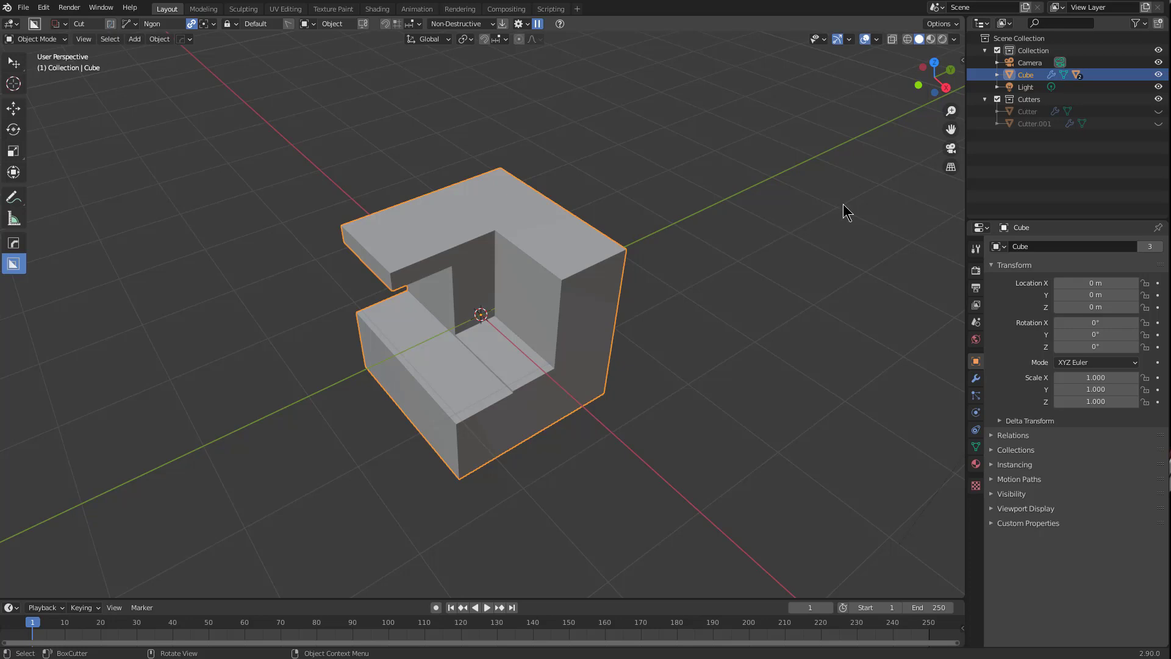
{"action": "left_click", "coordinate": [1162, 4]}
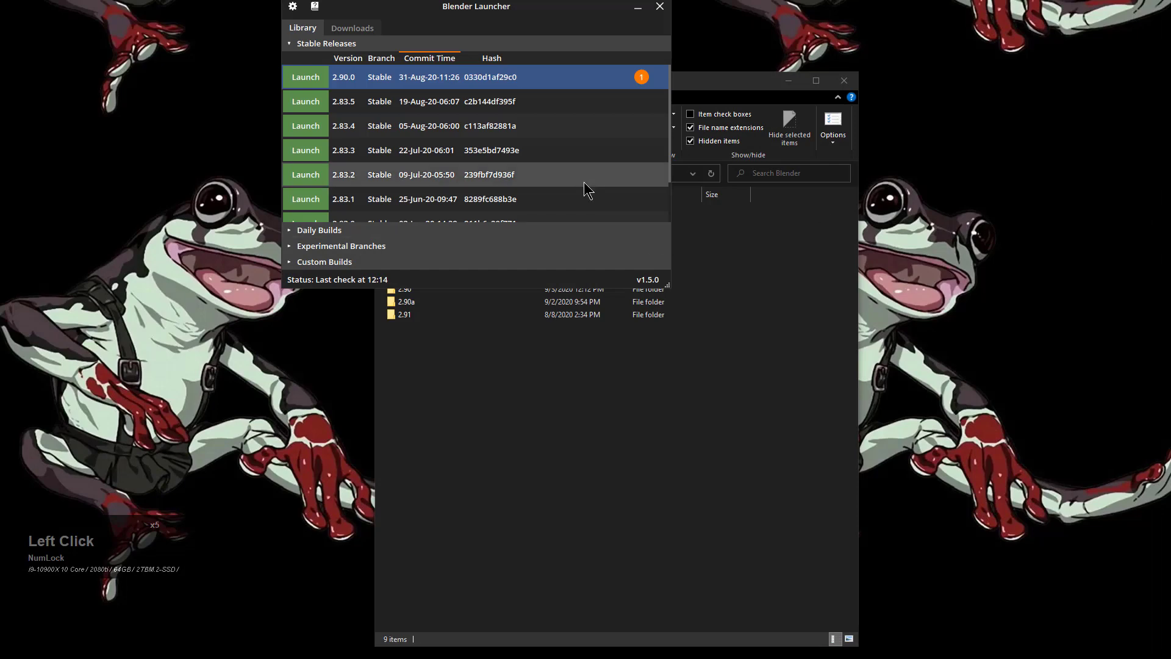
Step: Close the file explorer window and move Blender Launcher off this screen to clear the desktop
{"action": "left_click", "coordinate": [612, 466]}
{"action": "left_click", "coordinate": [844, 80]}
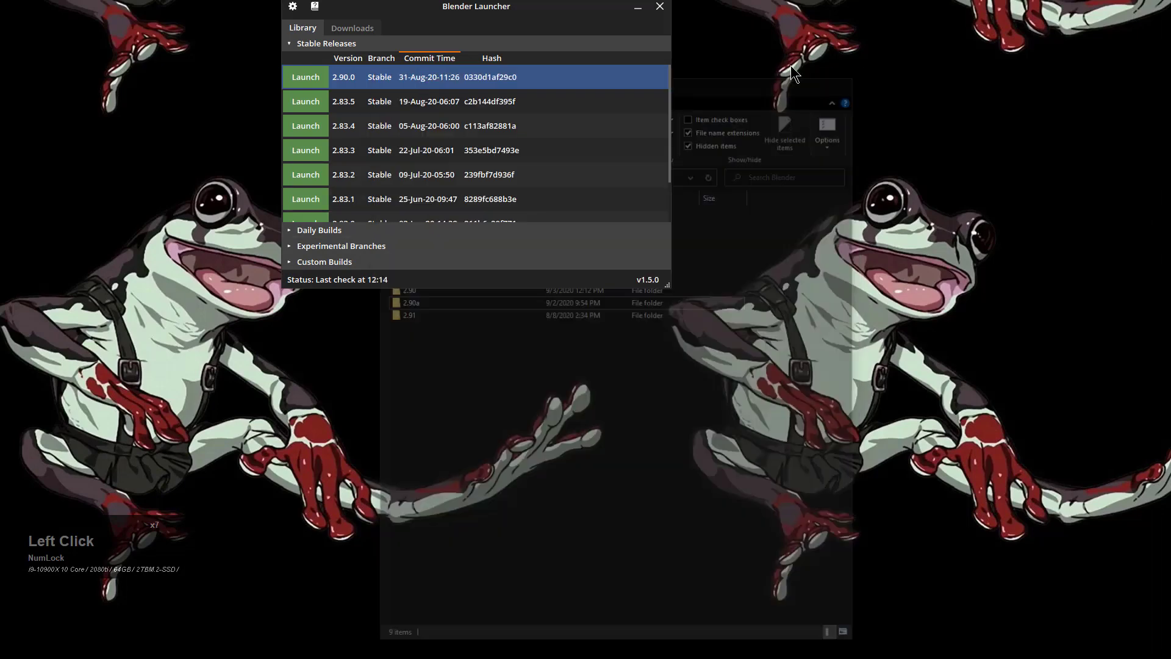
{"action": "left_click_drag", "start_coordinate": [623, 10], "coordinate": [1170, 10]}
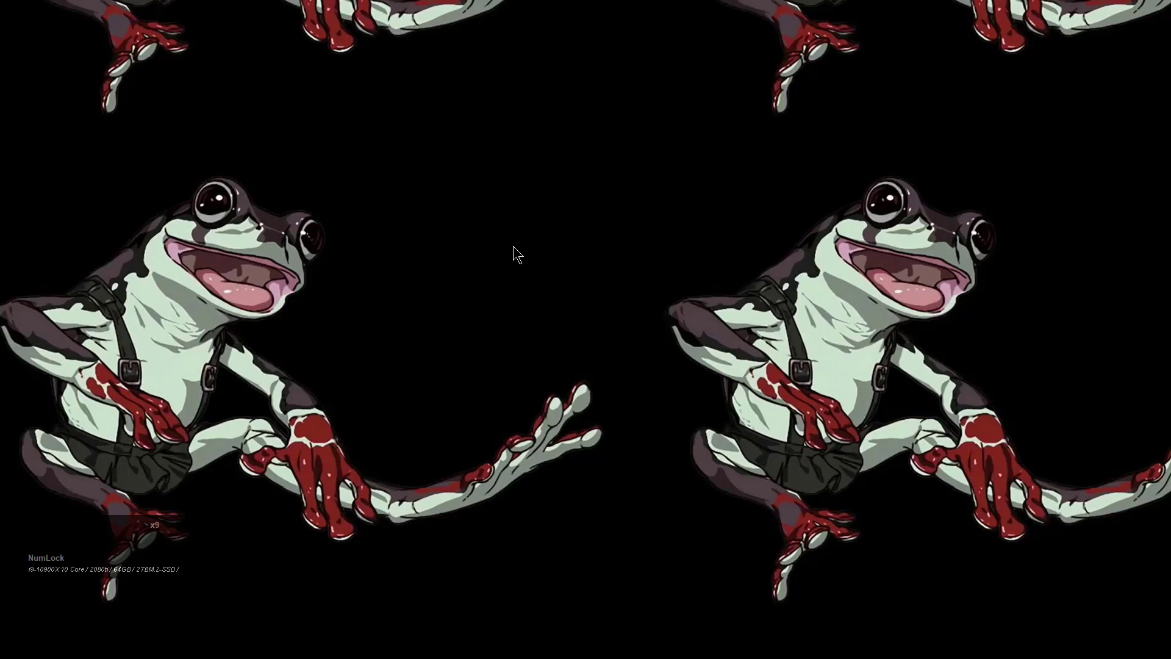
Step: Open the roaming application data folder by running %appdata% from the Windows Run dialog
{"action": "key", "text": "super+r"}
{"action": "left_click_drag", "start_coordinate": [86, 558], "coordinate": [474, 237]}
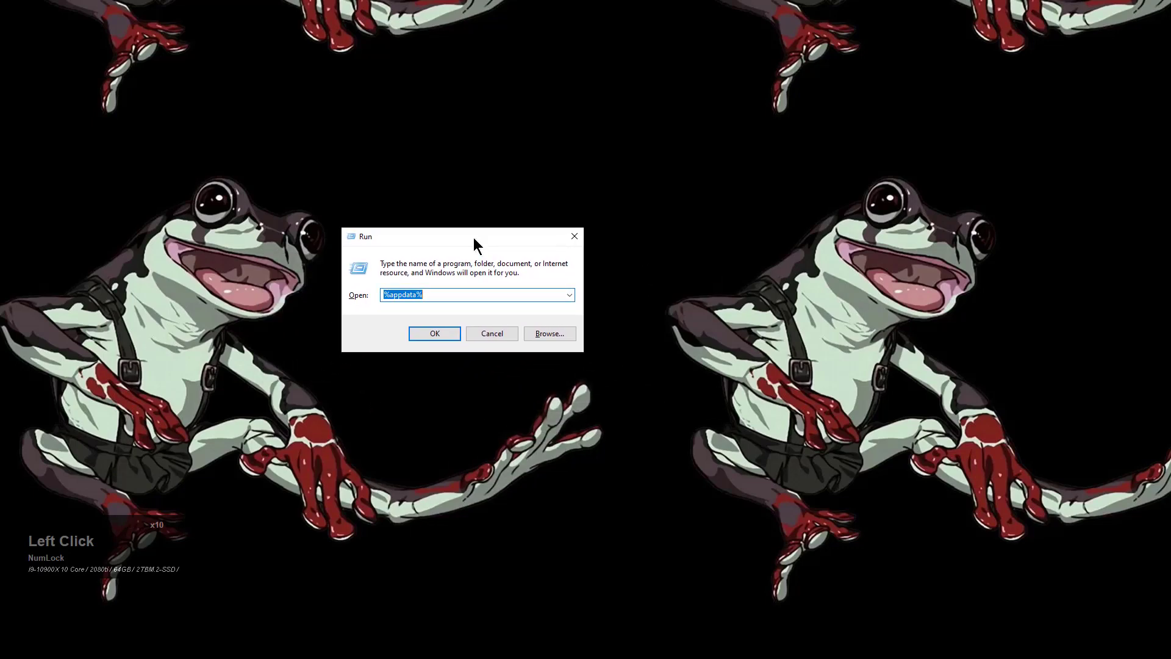
{"action": "left_click", "coordinate": [433, 297]}
{"action": "double_click", "coordinate": [403, 301]}
{"action": "left_click", "coordinate": [403, 297]}
{"action": "double_click", "coordinate": [424, 299]}
{"action": "key", "text": "Return"}
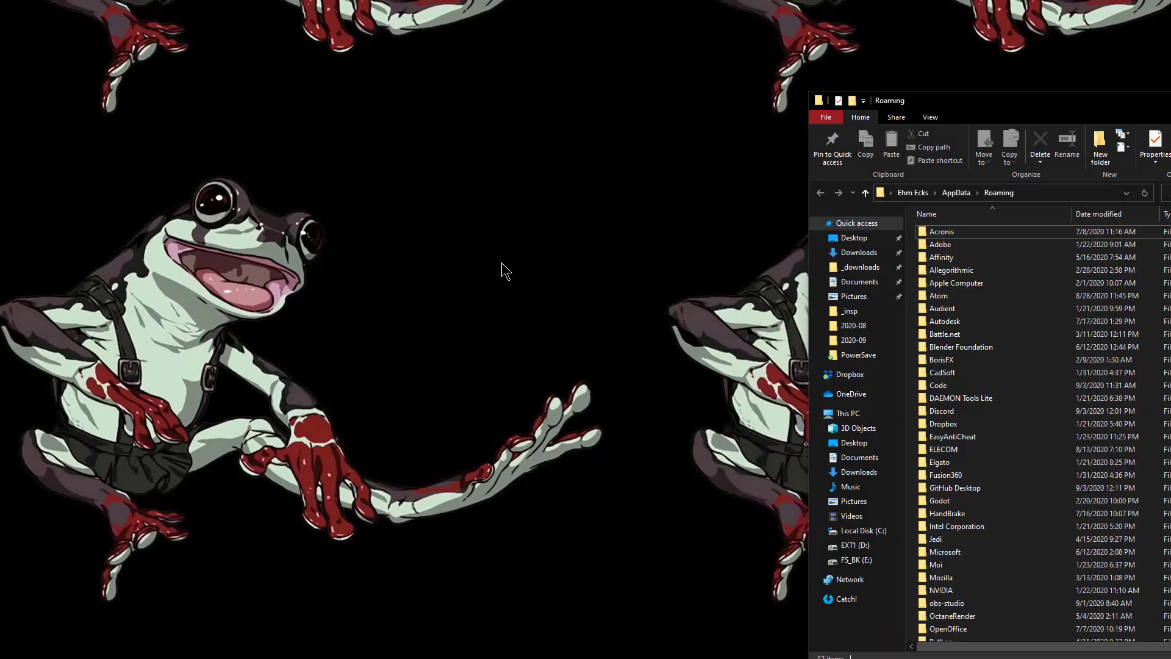
Step: Navigate into Blender Foundation and its Blender folder, and inspect the details of the 2.91 and 2.90 version folders
{"action": "left_click_drag", "start_coordinate": [966, 107], "coordinate": [491, 53]}
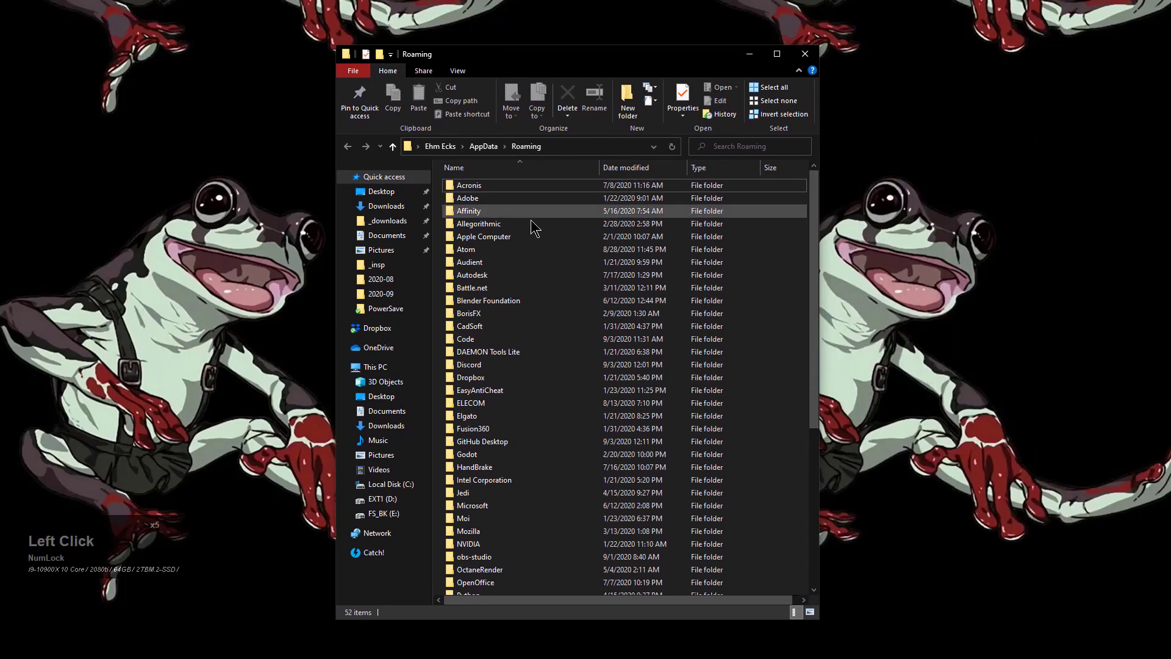
{"action": "double_click", "coordinate": [514, 305]}
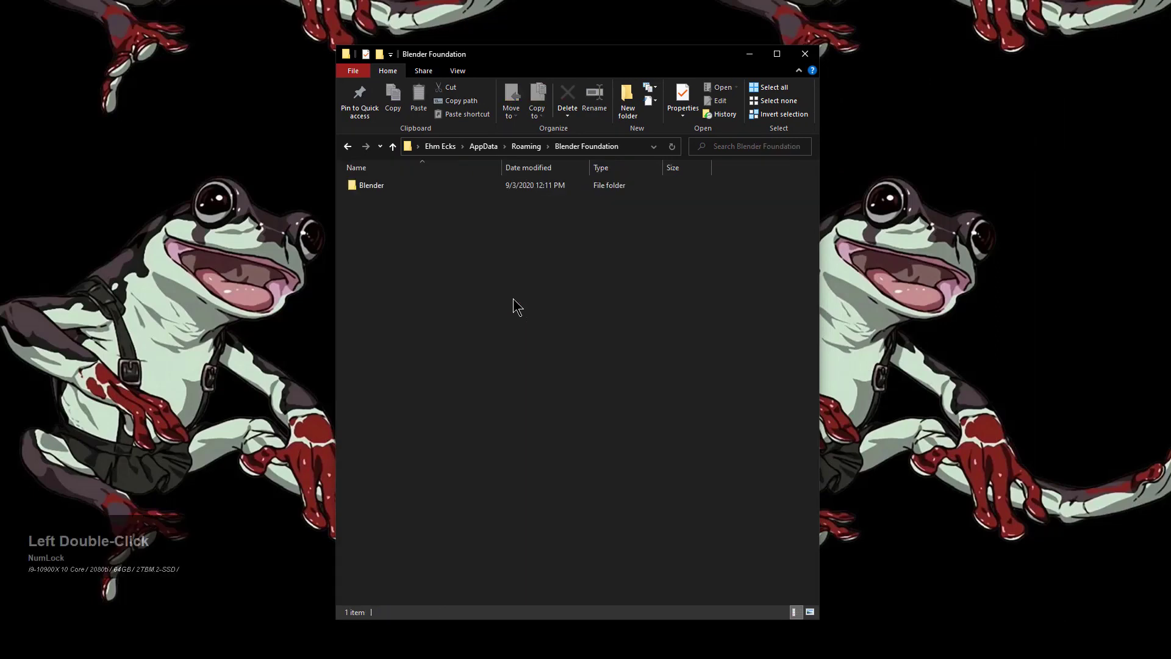
{"action": "double_click", "coordinate": [373, 186]}
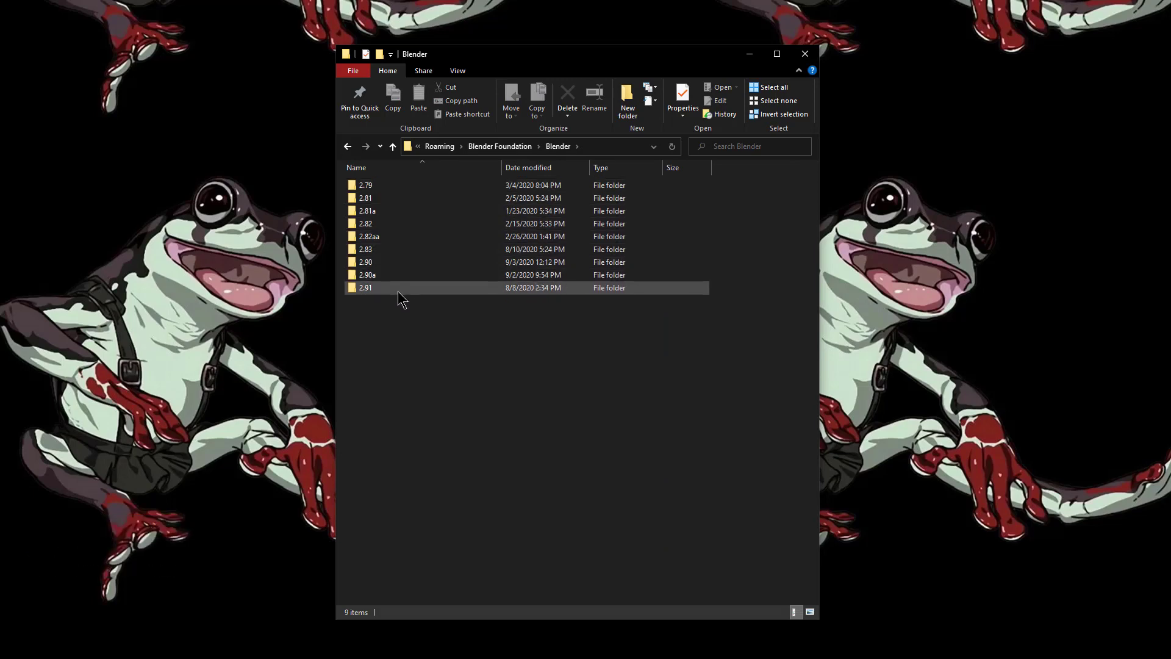
{"action": "mouse_move", "coordinate": [397, 291]}
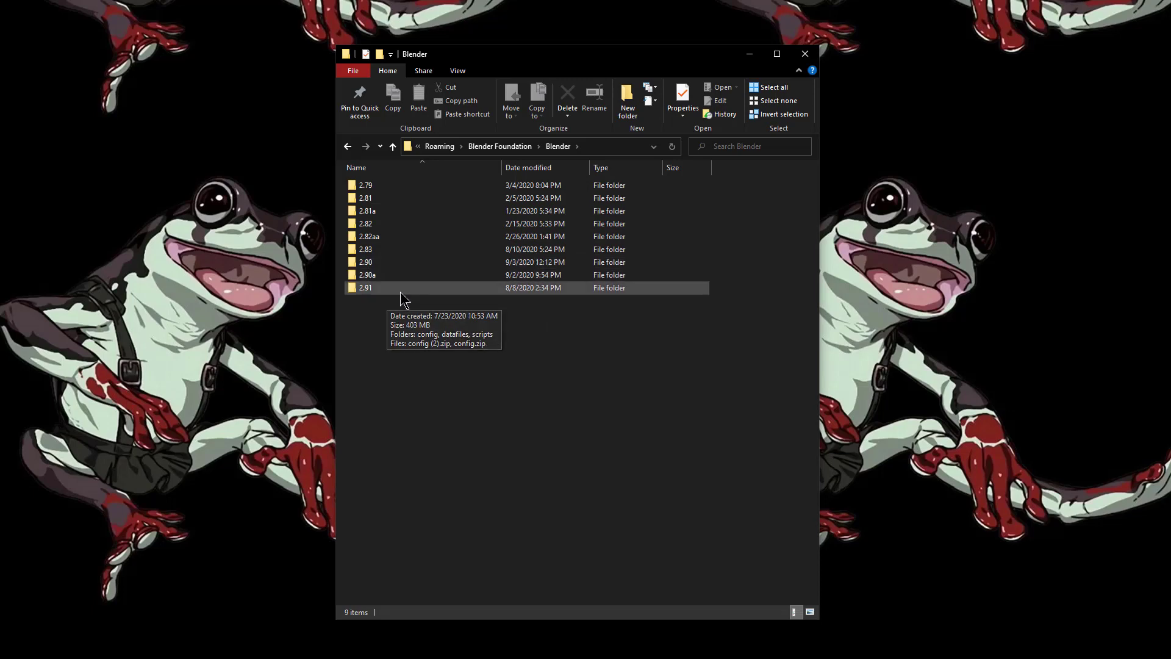
{"action": "mouse_move", "coordinate": [411, 262]}
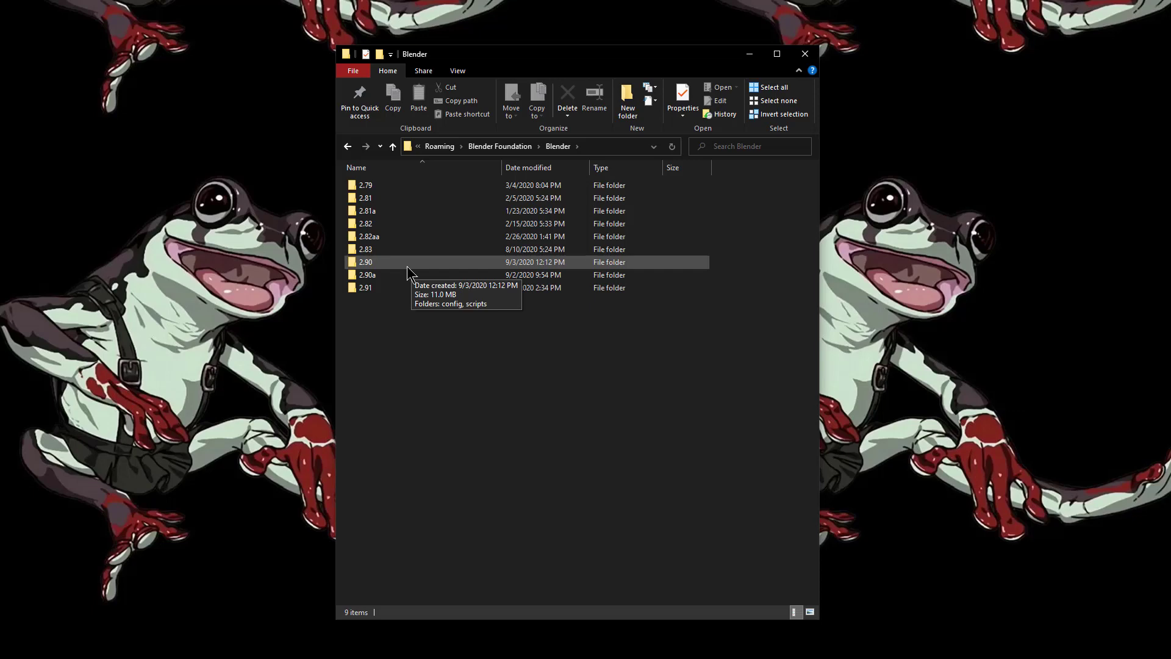
Step: Navigate from the 2.90 folder into scripts and addons, and delete the Boxcutter and HOps folders
{"action": "double_click", "coordinate": [408, 265]}
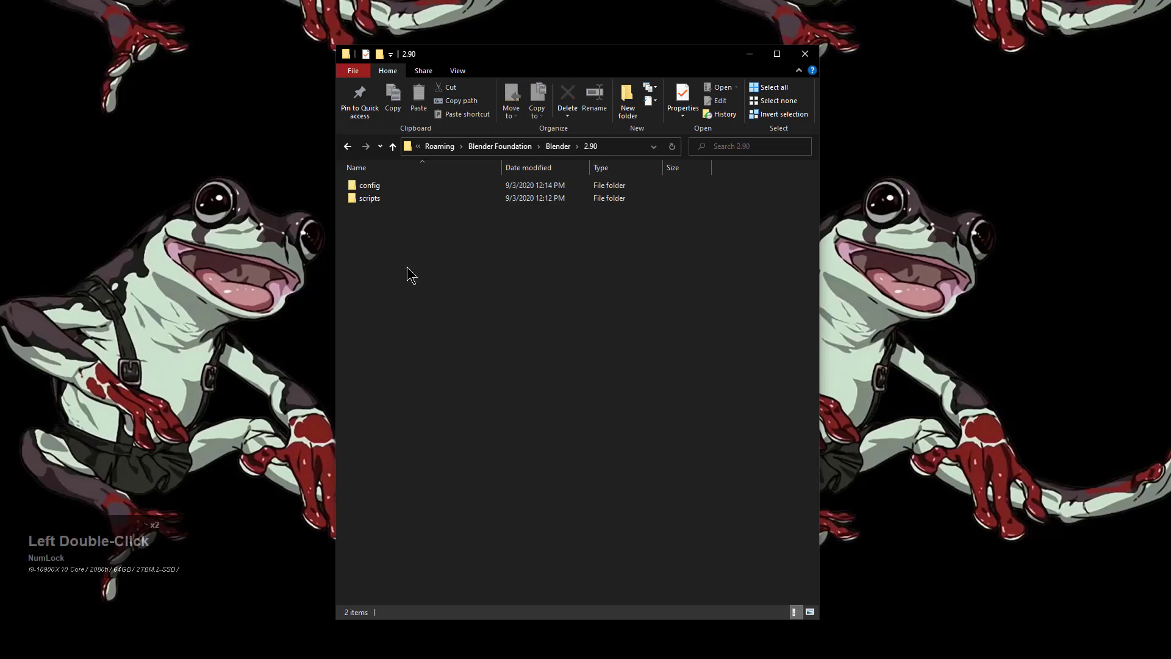
{"action": "double_click", "coordinate": [403, 198]}
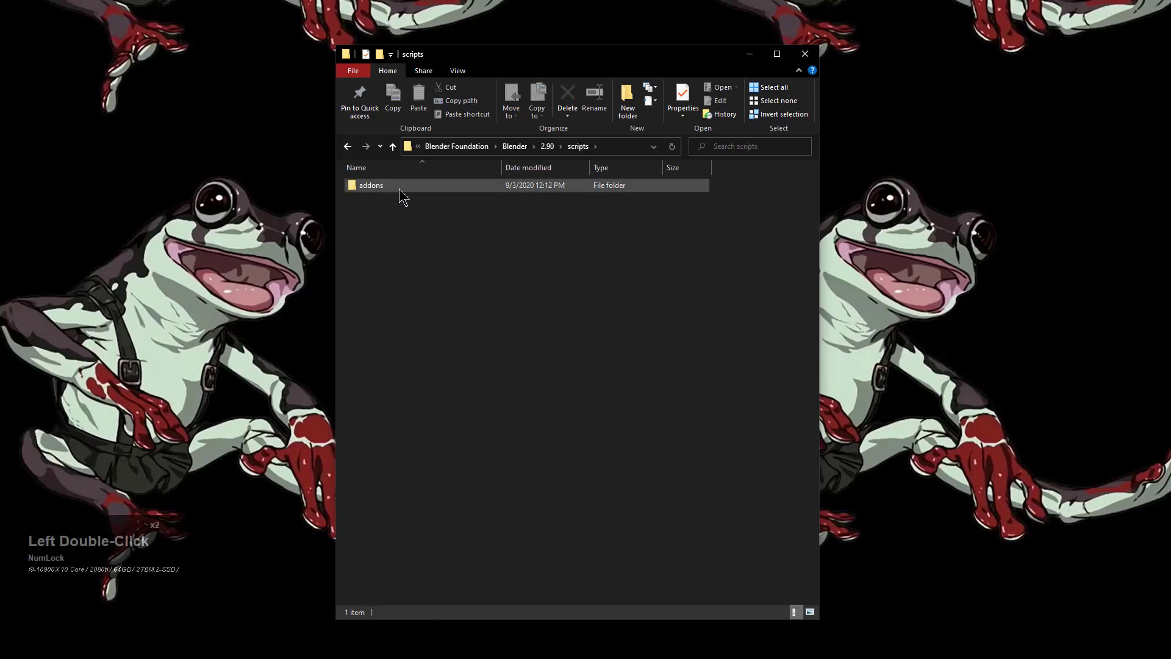
{"action": "double_click", "coordinate": [399, 188]}
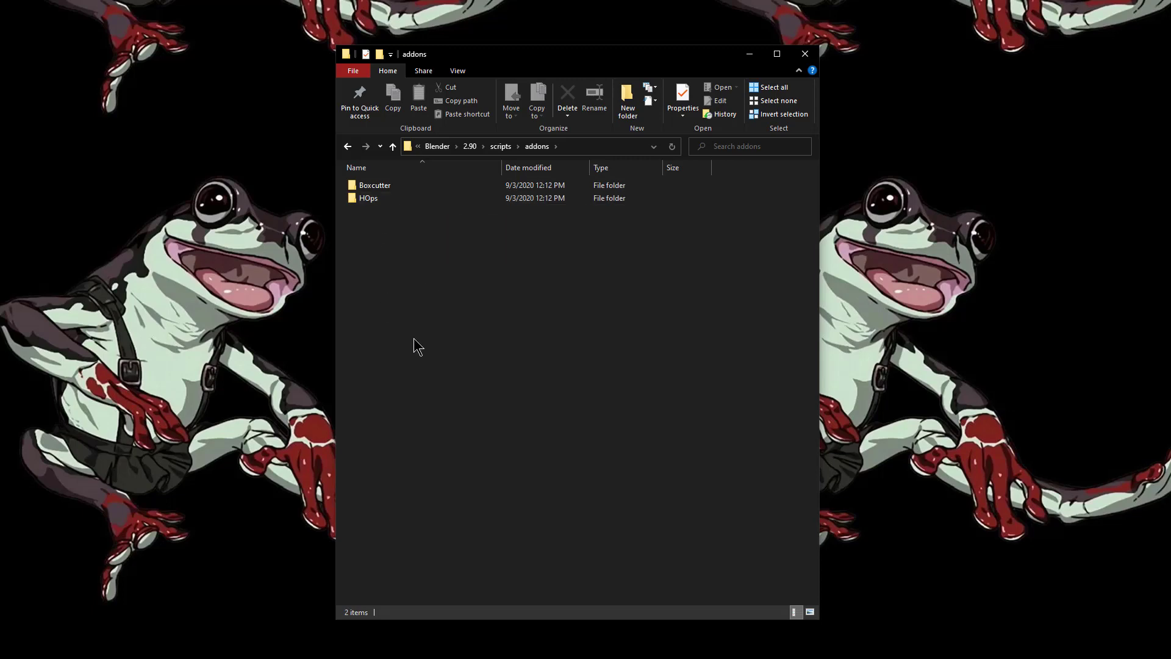
{"action": "left_click_drag", "start_coordinate": [413, 338], "coordinate": [361, 190]}
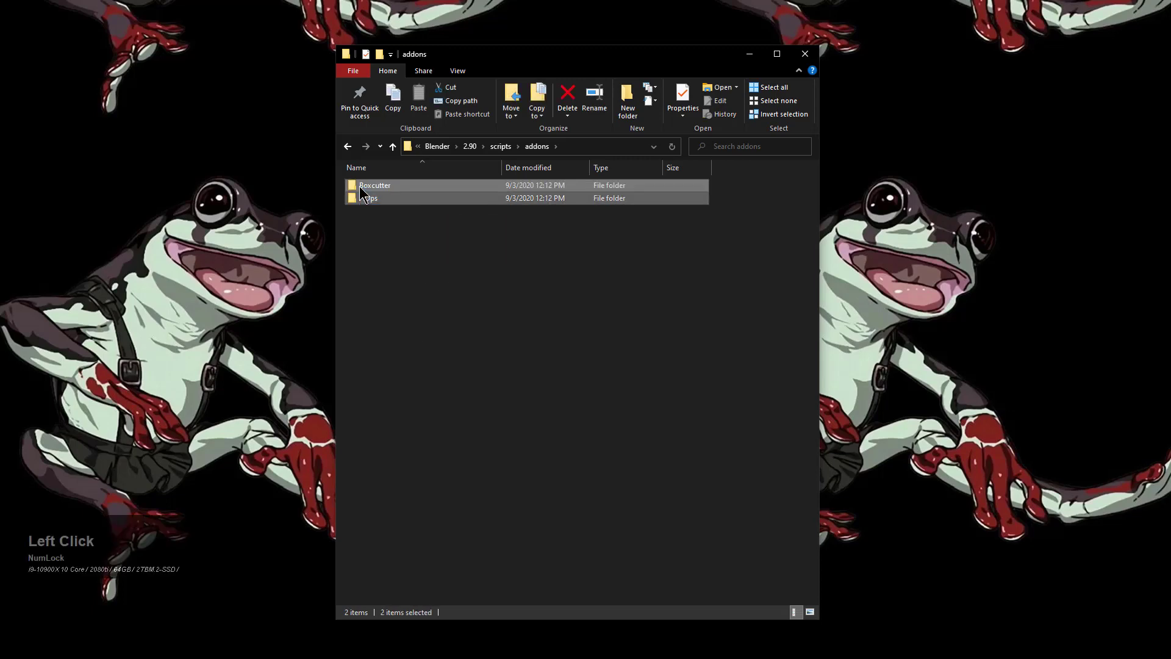
{"action": "key", "text": "Delete"}
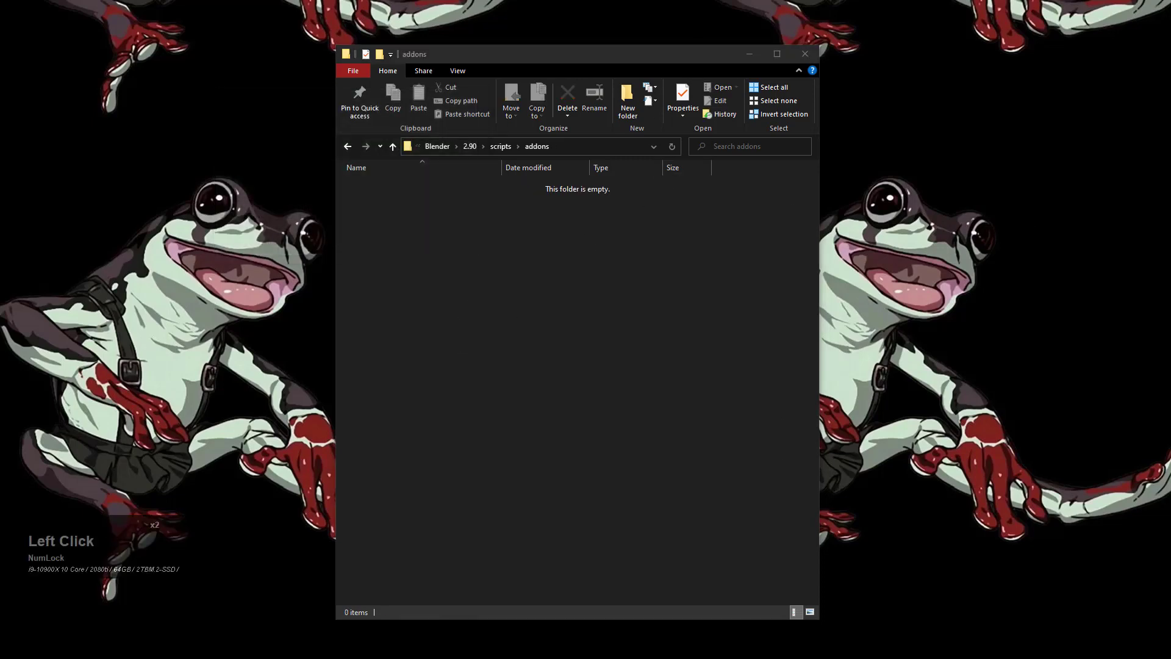
Step: Launch Blender 2.90.0, dismiss the splash screen, inspect the startup scene with the add-on folders deleted, and close Blender
{"action": "left_click", "coordinate": [628, 86]}
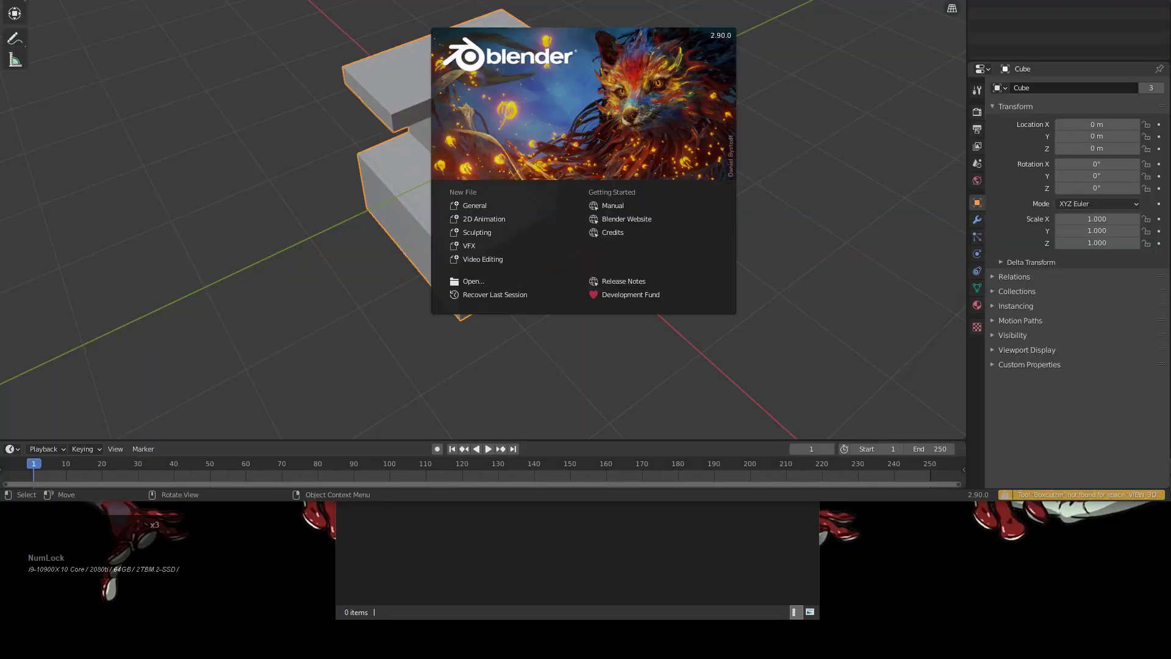
{"action": "left_click_drag", "start_coordinate": [586, 0], "coordinate": [576, 156]}
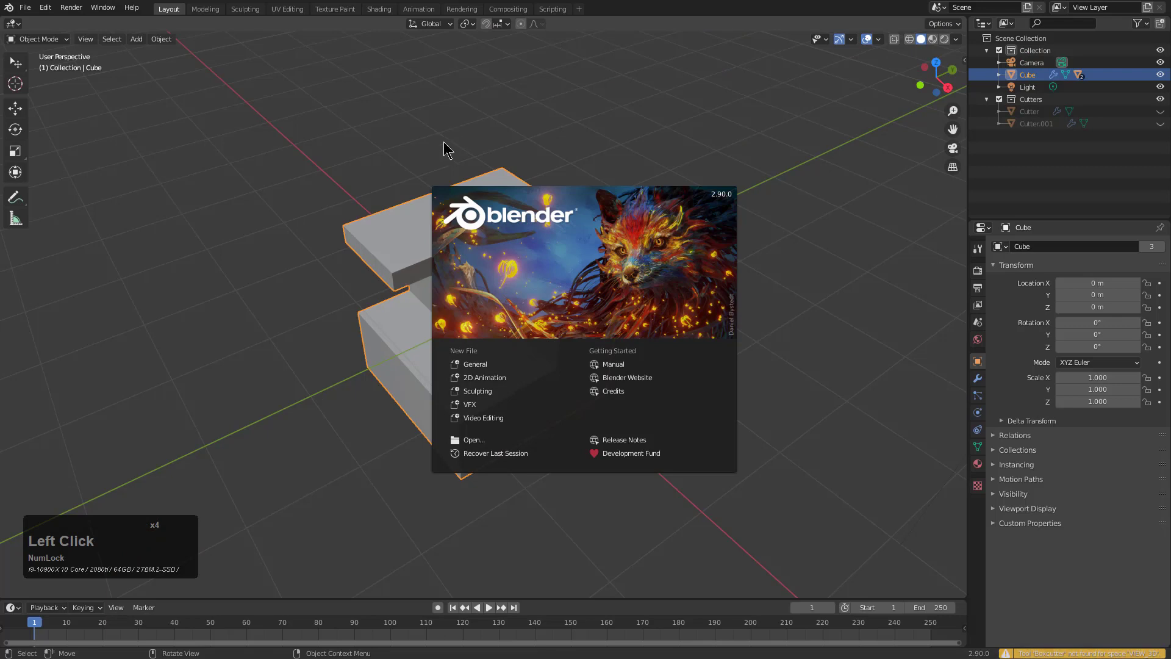
{"action": "left_click", "coordinate": [452, 117]}
{"action": "mouse_move", "coordinate": [444, 221]}
{"action": "middle_mouse_down"}
{"action": "mouse_move", "coordinate": [520, 209]}
{"action": "mouse_move", "coordinate": [461, 218]}
{"action": "middle_mouse_up"}
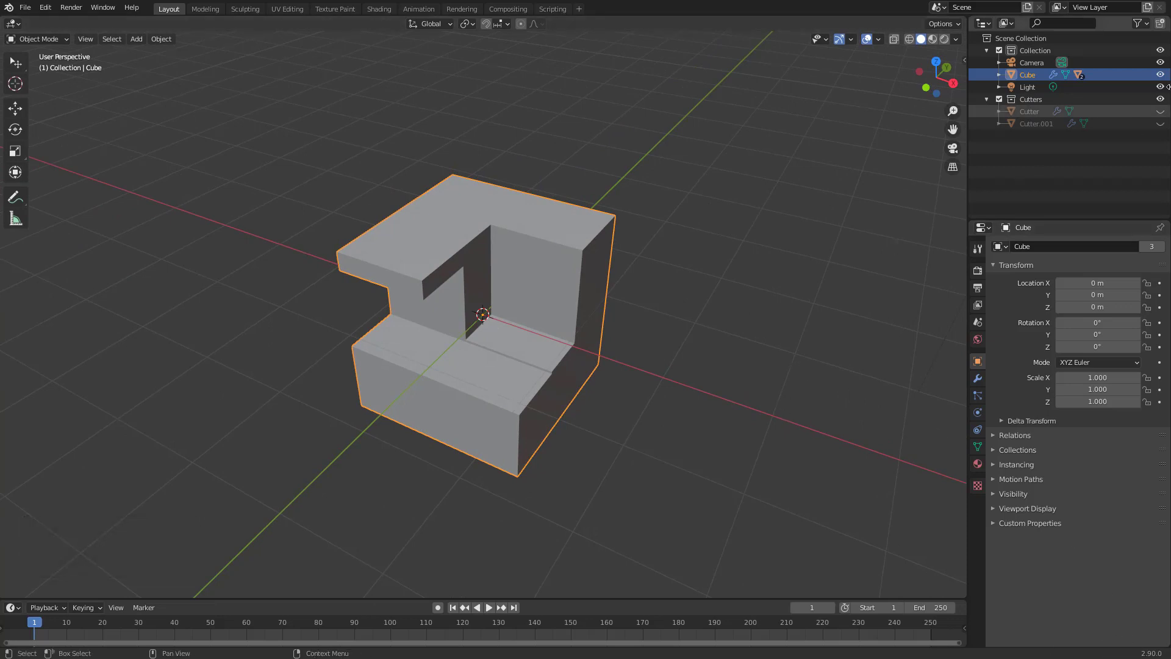
{"action": "left_click", "coordinate": [1149, 3]}
{"action": "left_click", "coordinate": [545, 296]}
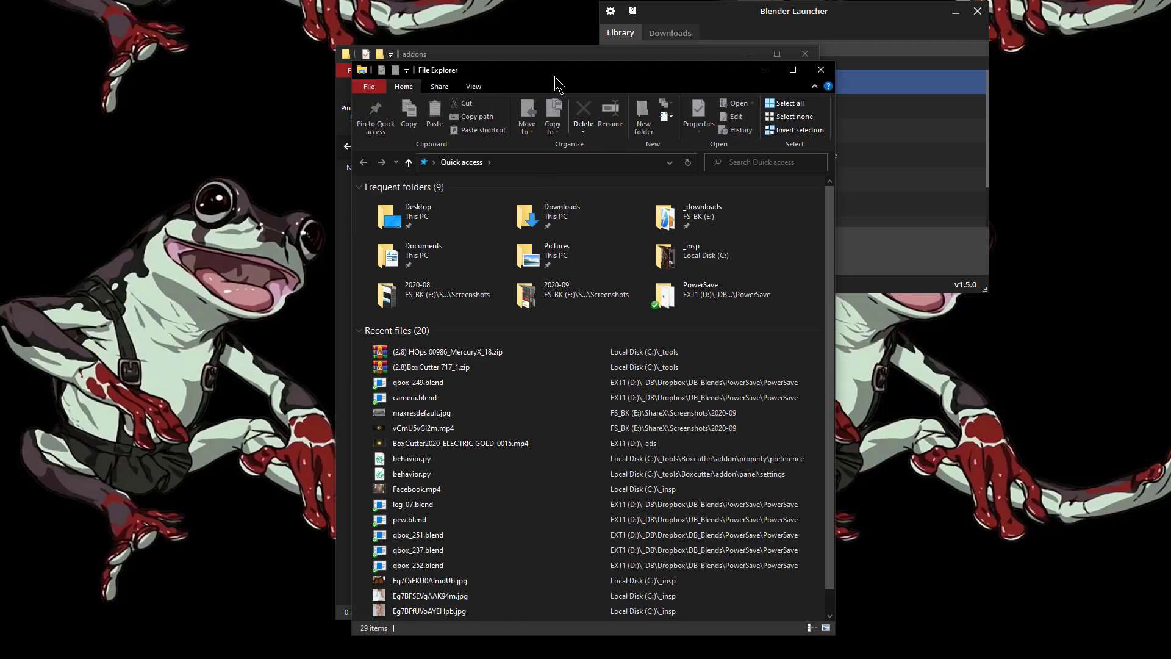
Step: Move the new File Explorer window beside the addons folder and go to C:\_tools in it
{"action": "left_click_drag", "start_coordinate": [555, 76], "coordinate": [1170, 60]}
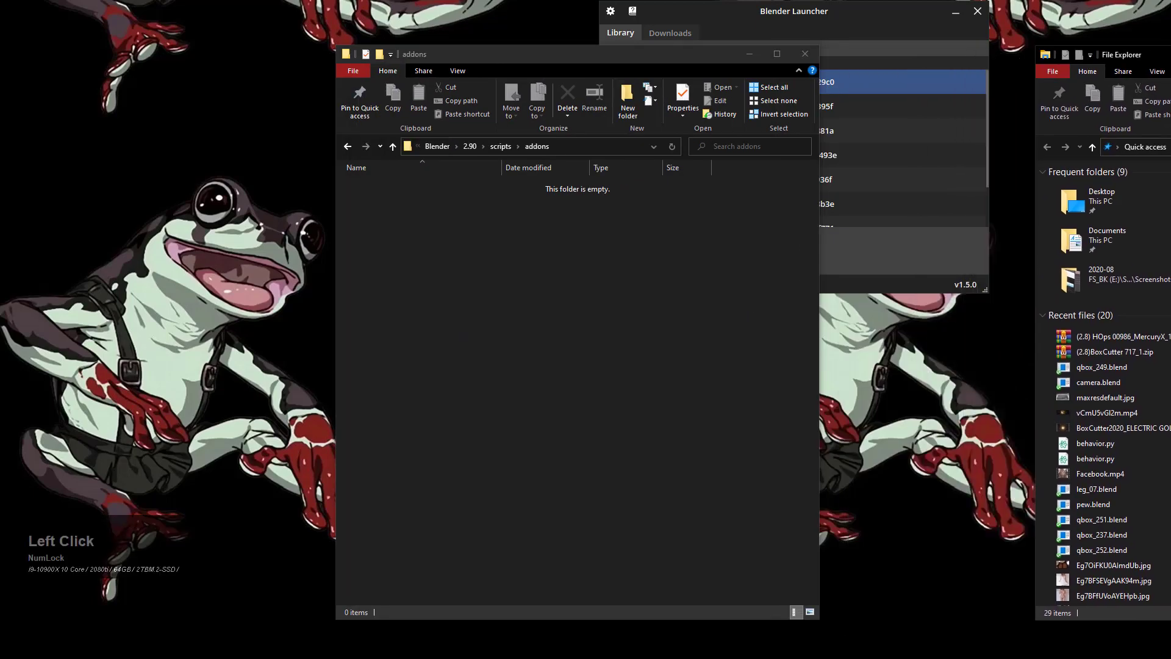
{"action": "left_click", "coordinate": [1169, 147]}
{"action": "type", "text": "C:\\_tools"}
{"action": "key", "text": "Return"}
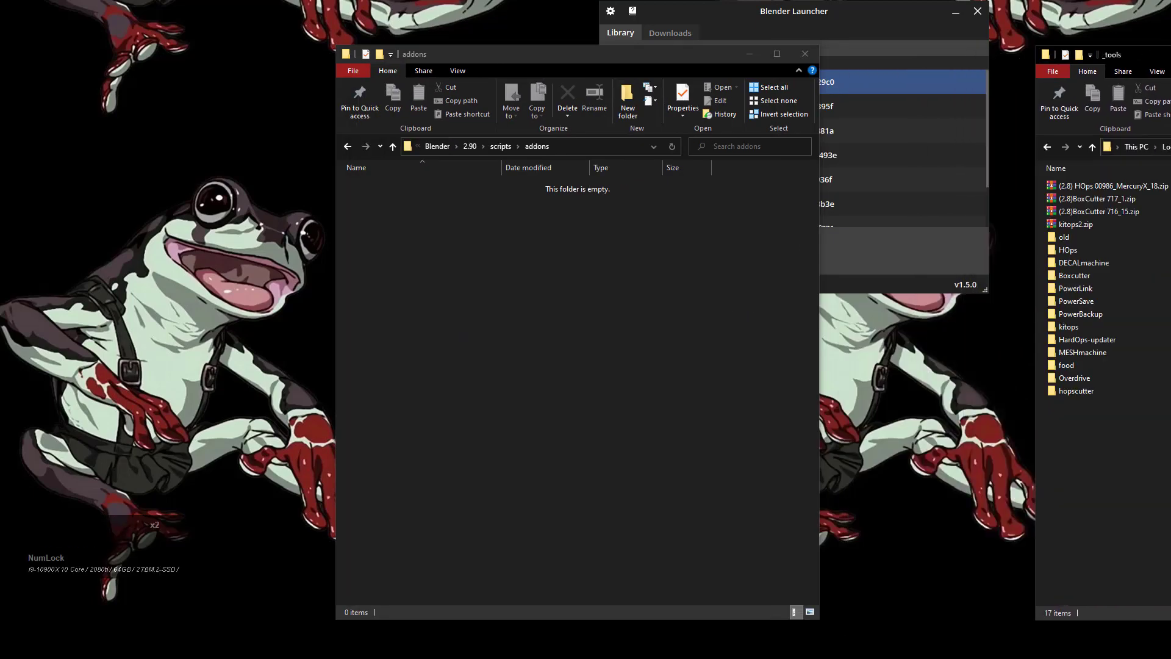
Step: Open (2.8)BoxCutter 717_1.zip and extract its Boxcutter folder into the 2.90 addons folder
{"action": "left_click", "coordinate": [1107, 201]}
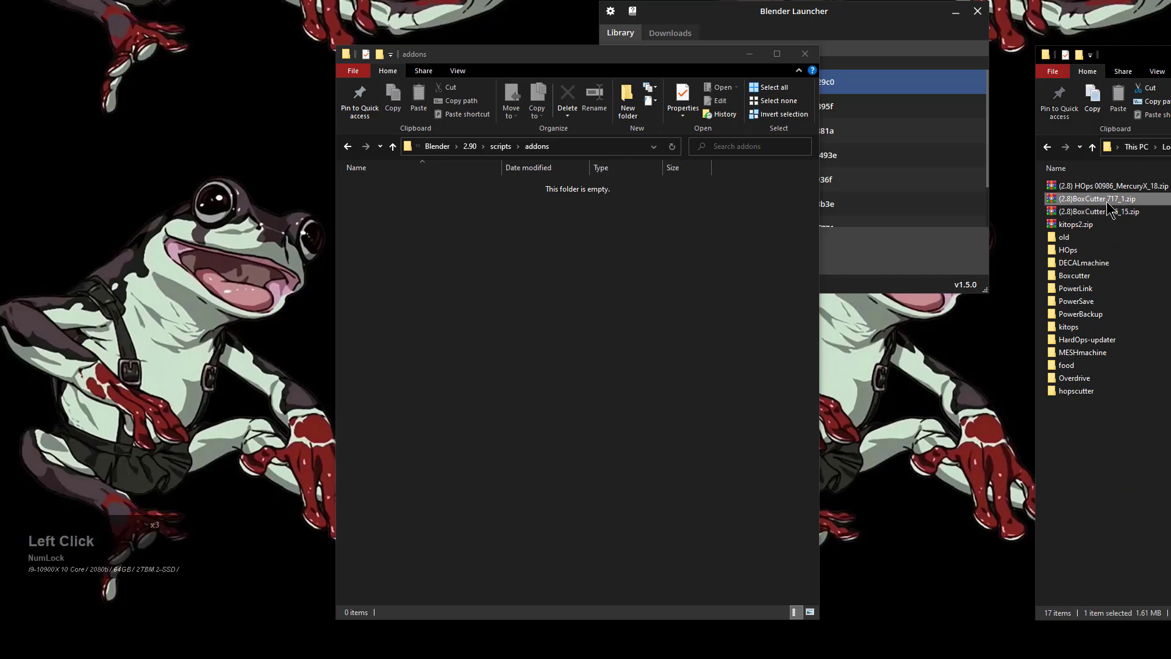
{"action": "double_click", "coordinate": [1107, 201]}
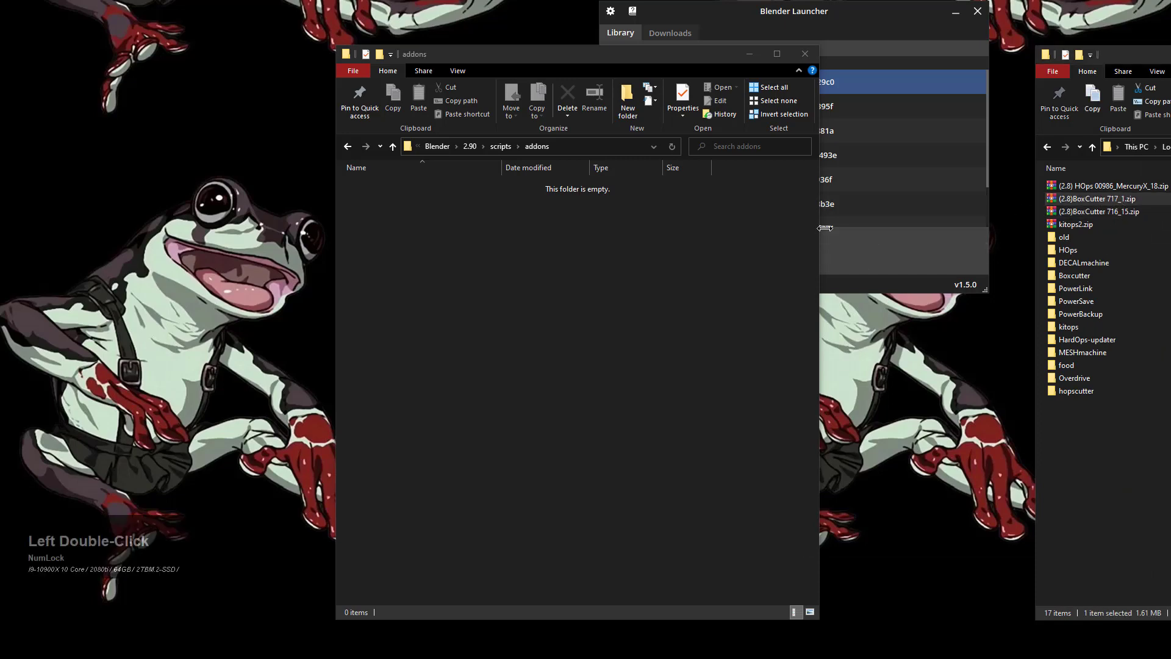
{"action": "left_click_drag", "start_coordinate": [825, 346], "coordinate": [463, 266]}
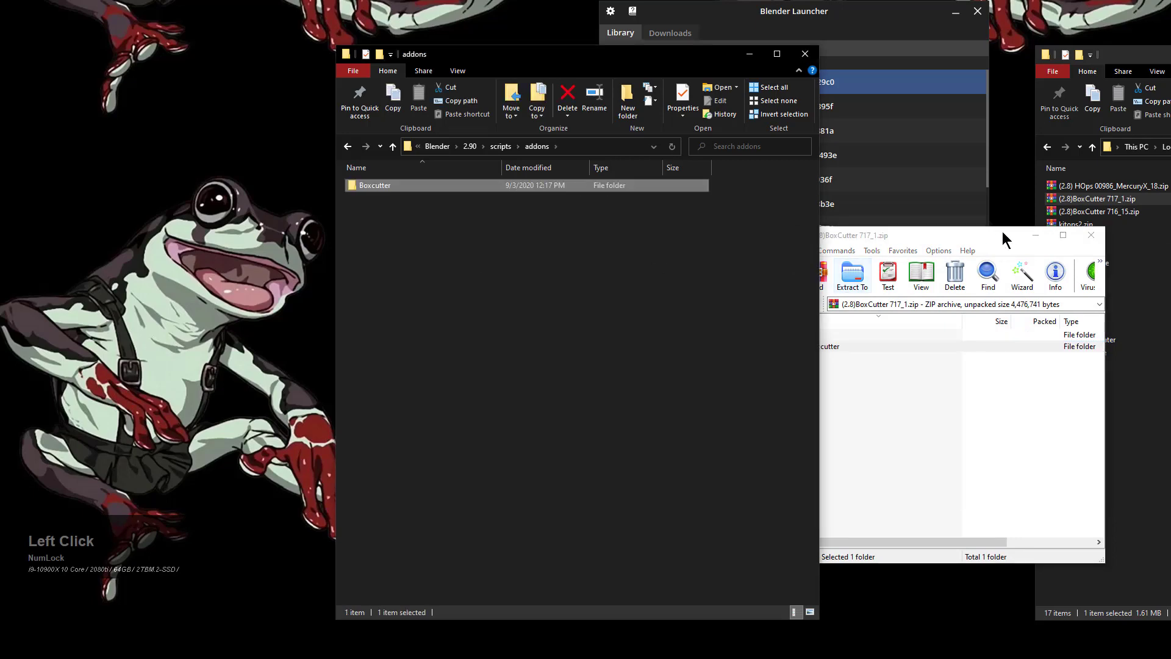
{"action": "left_click", "coordinate": [1035, 235]}
Step: Extract the HOps folder from (2.8) HOps 00986_MercuryX_18.zip into the 2.90 addons folder and close the archive
{"action": "double_click", "coordinate": [1125, 186]}
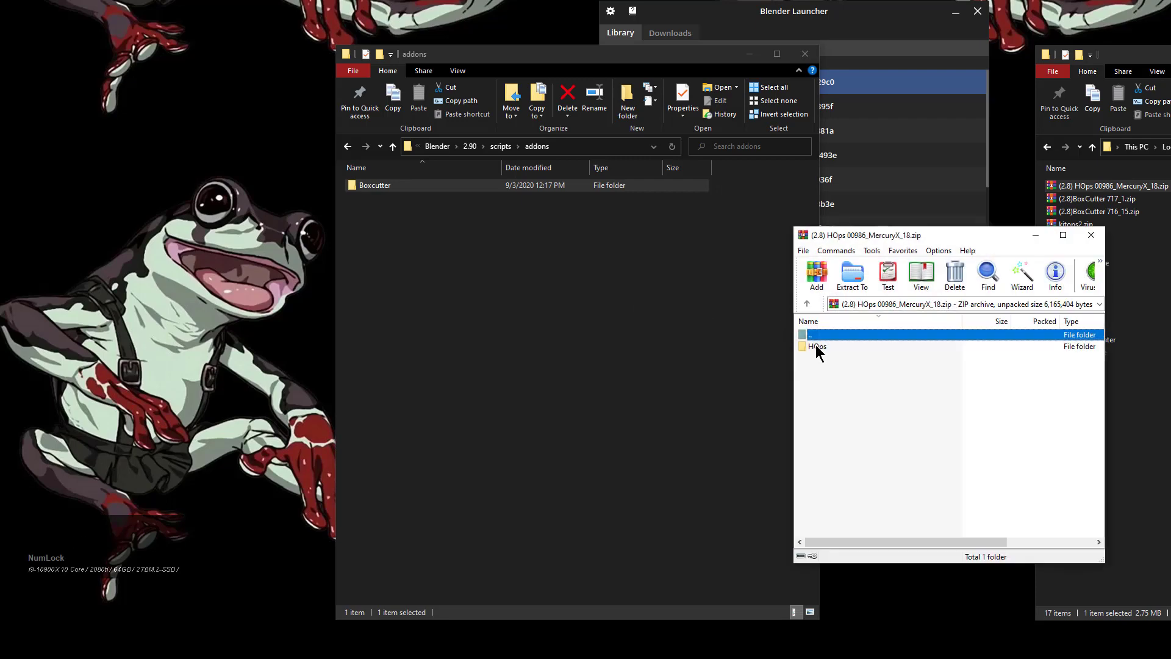
{"action": "left_click_drag", "start_coordinate": [815, 345], "coordinate": [484, 305]}
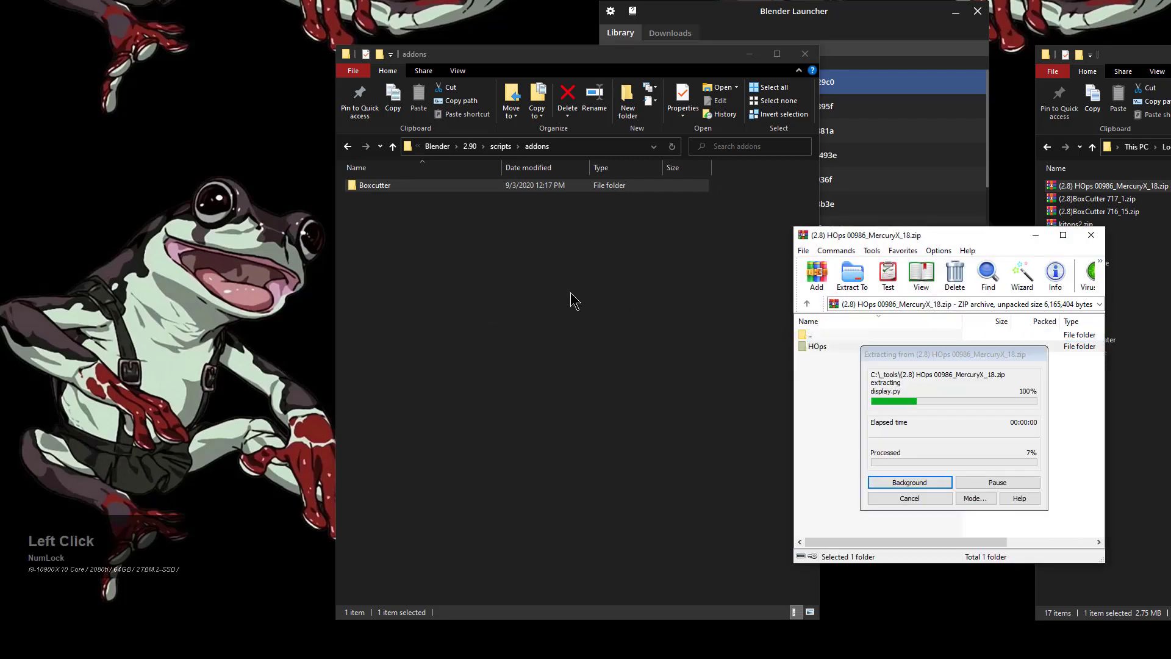
{"action": "left_click", "coordinate": [451, 227]}
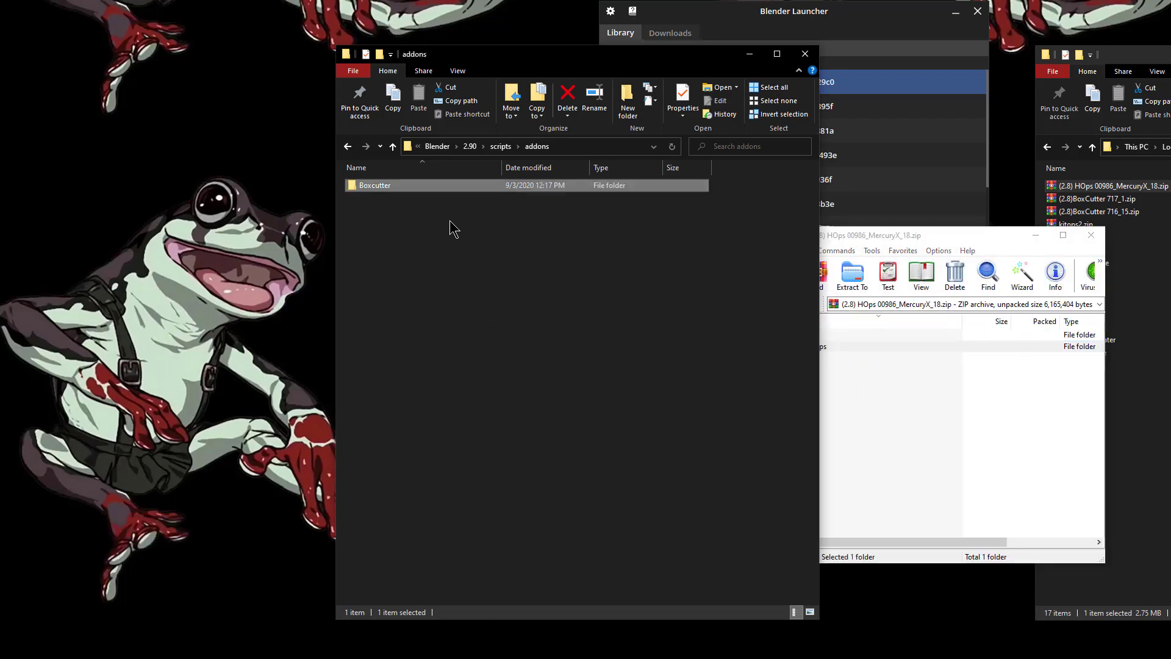
{"action": "left_click", "coordinate": [396, 276]}
{"action": "left_click", "coordinate": [1091, 235]}
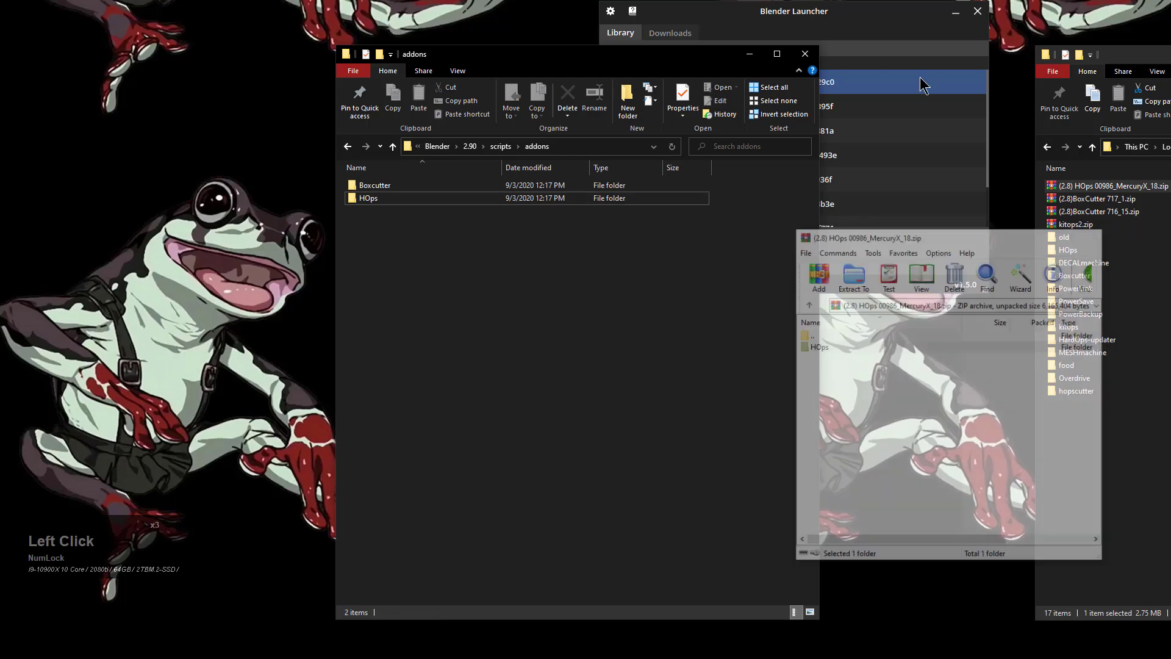
Step: Launch Blender 2.90.0 again to check that the manually extracted add-ons load, orbit the cut cube, and close Blender
{"action": "left_click", "coordinate": [845, 21]}
{"action": "left_click", "coordinate": [619, 87]}
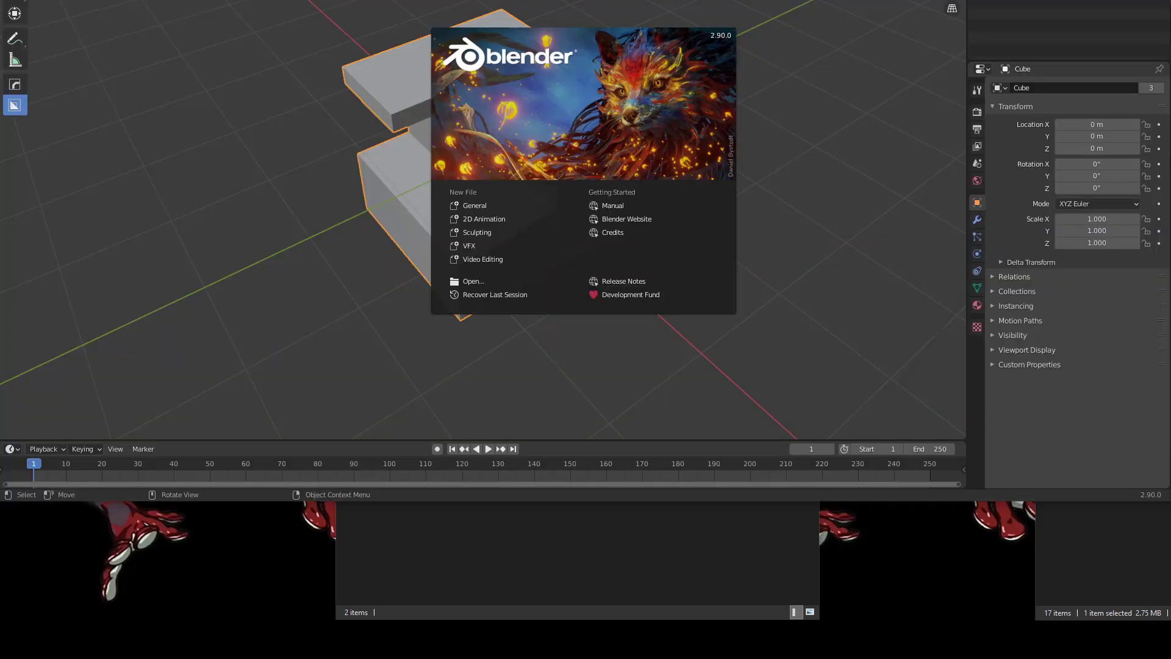
{"action": "mouse_move", "coordinate": [574, 0]}
{"action": "left_mouse_down"}
{"action": "mouse_move", "coordinate": [573, 20]}
{"action": "mouse_move", "coordinate": [574, 3]}
{"action": "left_mouse_up"}
{"action": "left_click", "coordinate": [526, 79]}
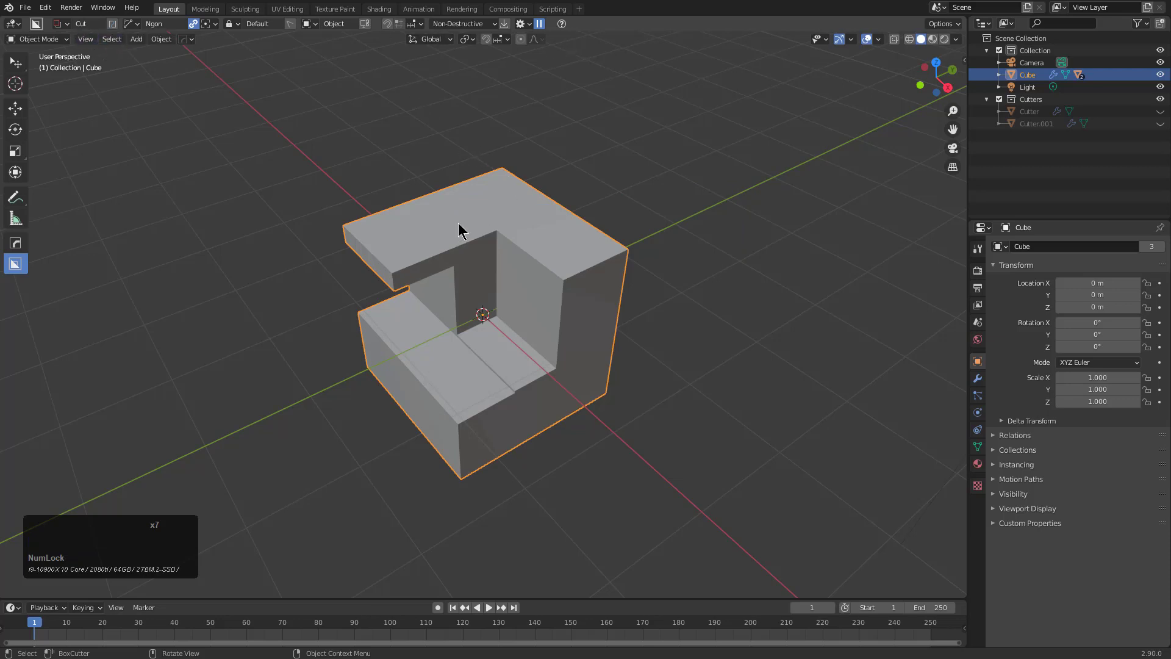
{"action": "middle_click_drag", "start_coordinate": [460, 225], "coordinate": [688, 165]}
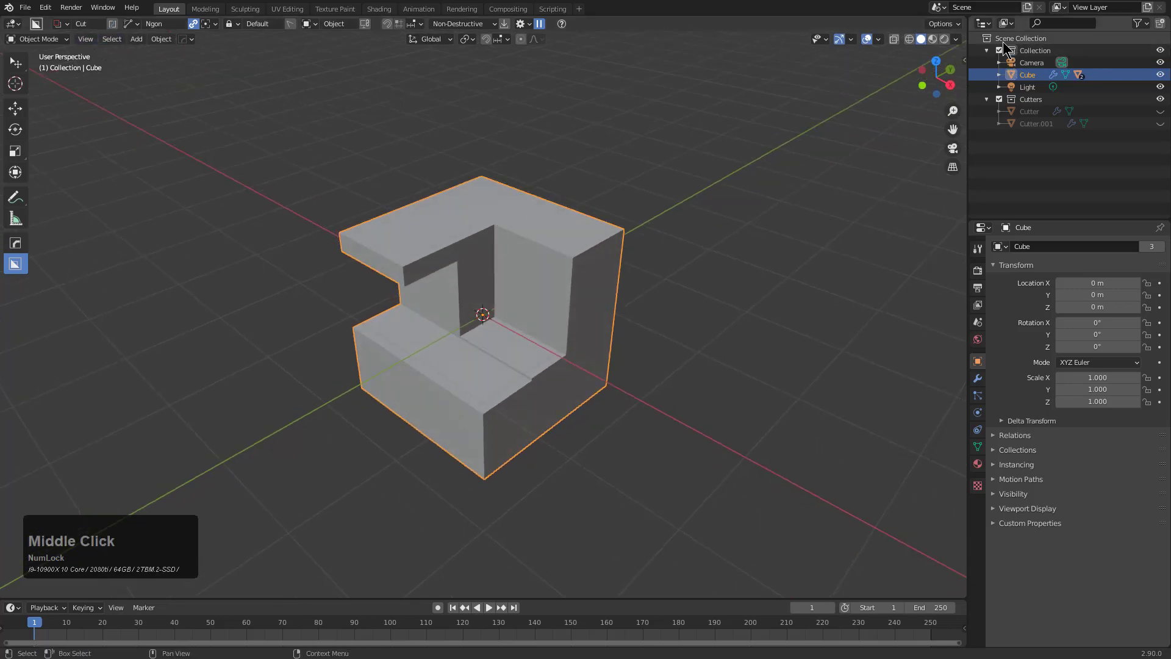
{"action": "left_click", "coordinate": [1163, 1]}
{"action": "left_click", "coordinate": [530, 261]}
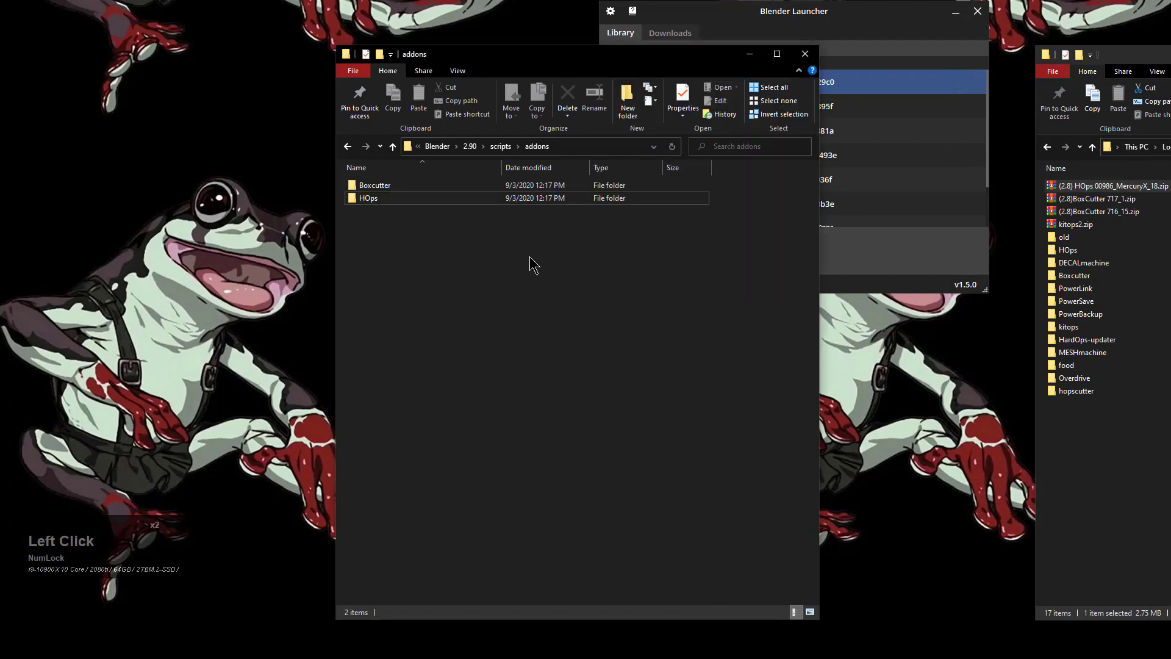
Step: Go up to the 2.90 folder and examine the startup and preference files inside its config folder
{"action": "left_click", "coordinate": [501, 146]}
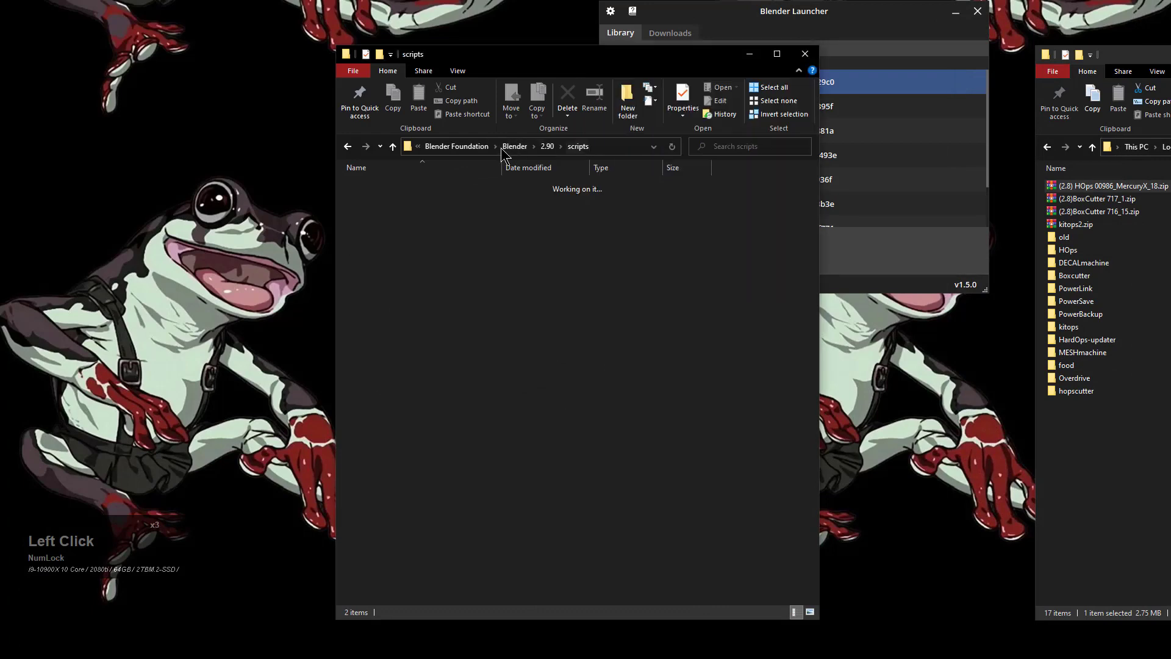
{"action": "left_click", "coordinate": [547, 146]}
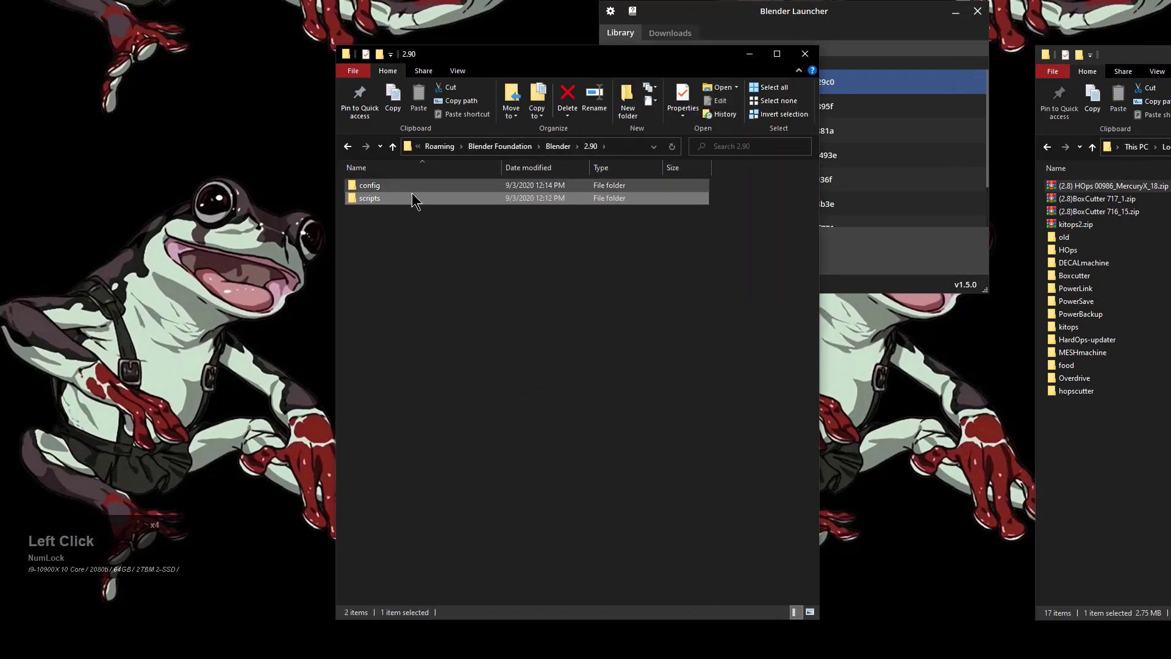
{"action": "double_click", "coordinate": [364, 186]}
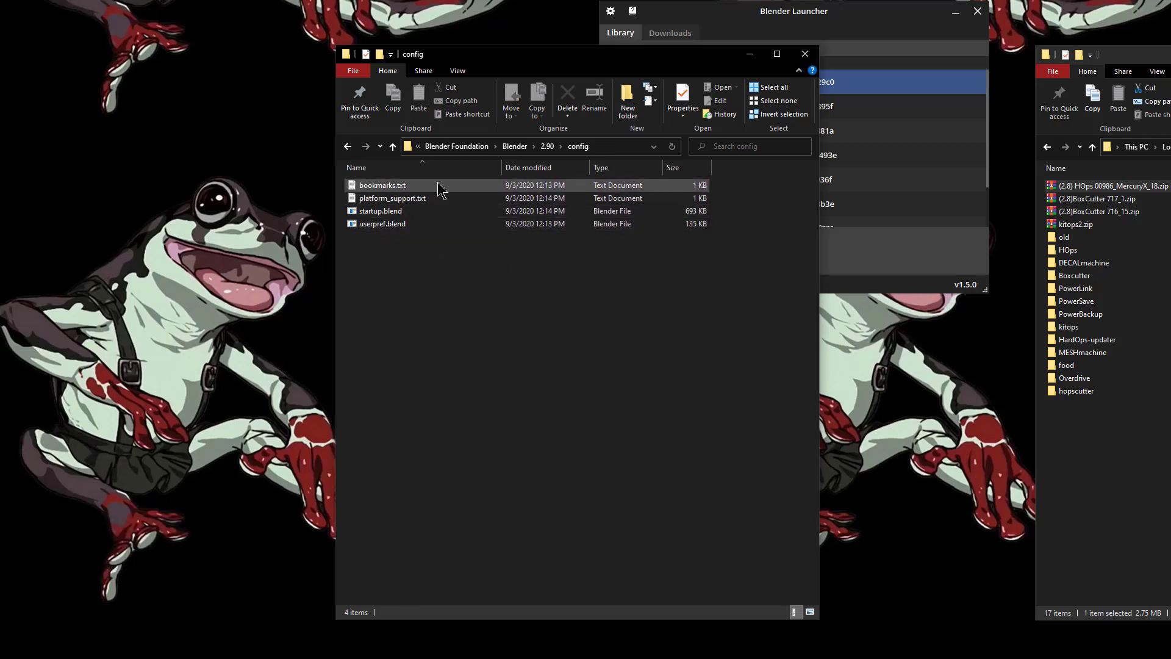
{"action": "left_click", "coordinate": [547, 146]}
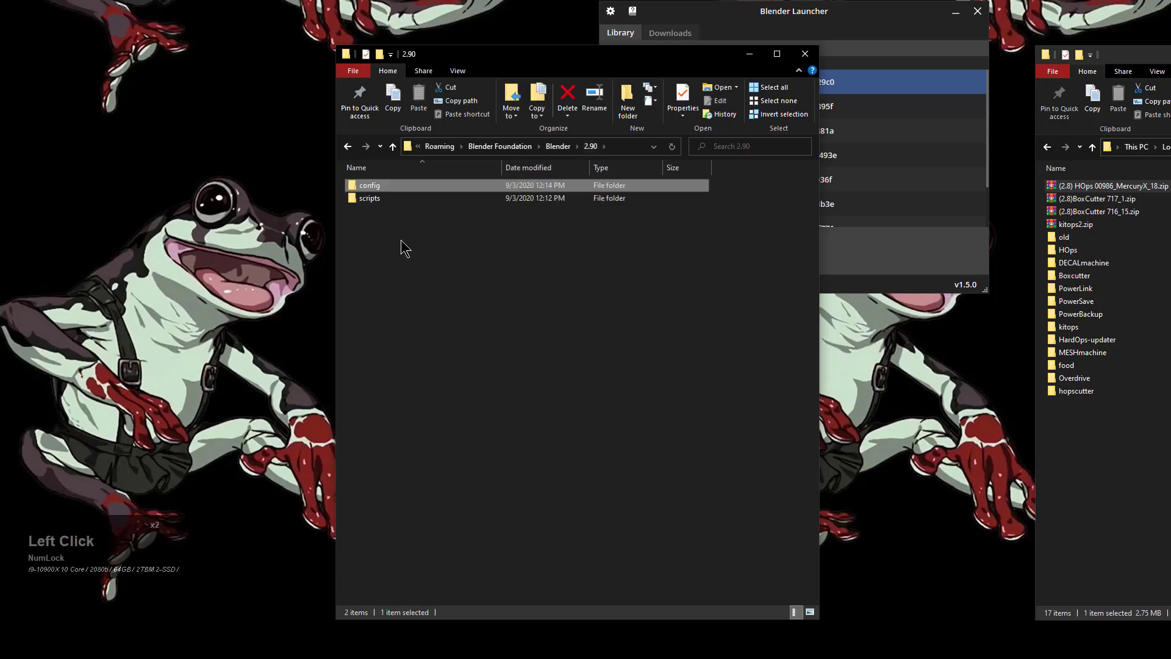
Step: Back up the config folder as config.zip inside the 2.90 folder, and delete the original config folder
{"action": "right_click", "coordinate": [373, 186]}
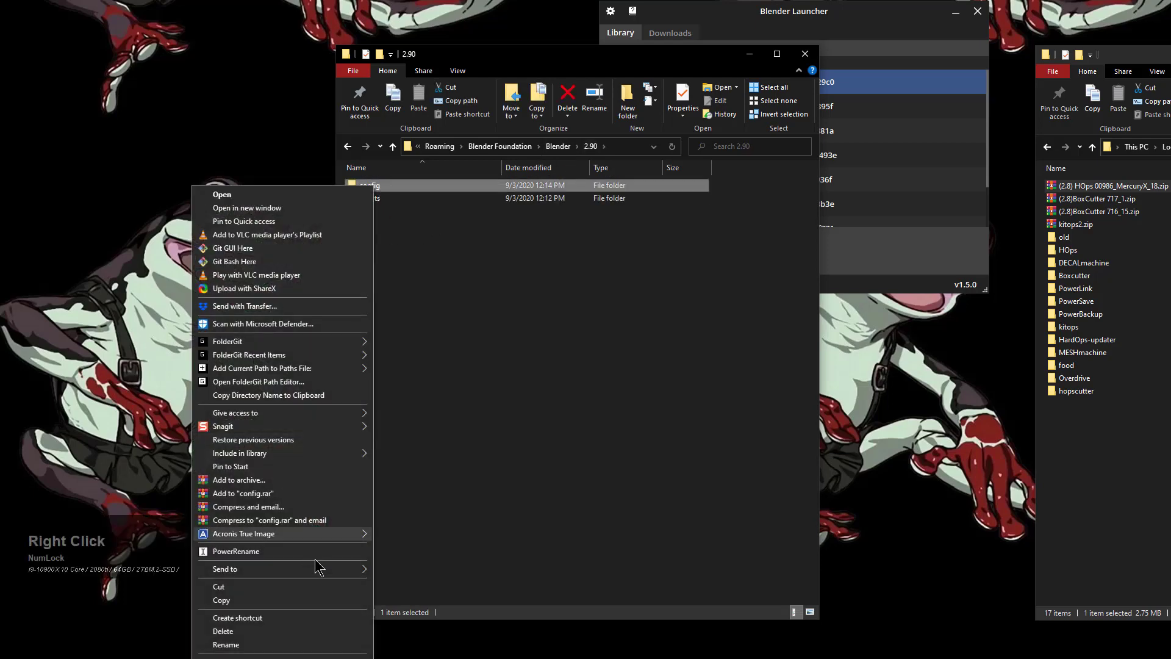
{"action": "left_click", "coordinate": [316, 567]}
{"action": "left_click", "coordinate": [421, 580]}
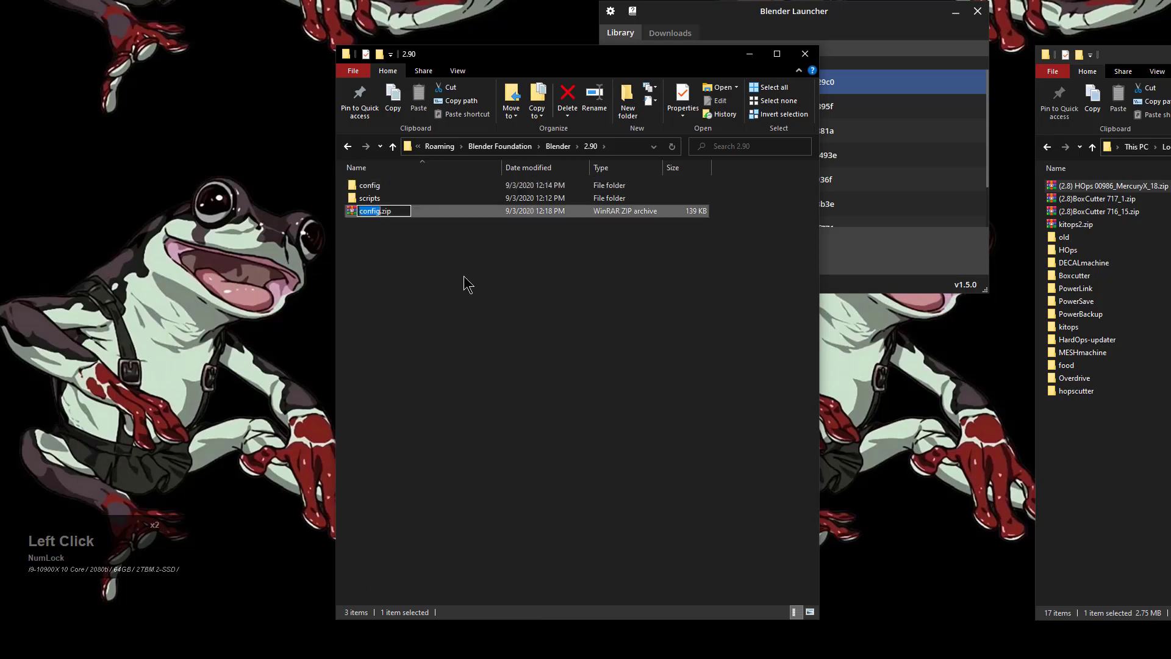
{"action": "left_click", "coordinate": [427, 263]}
{"action": "left_click", "coordinate": [379, 187]}
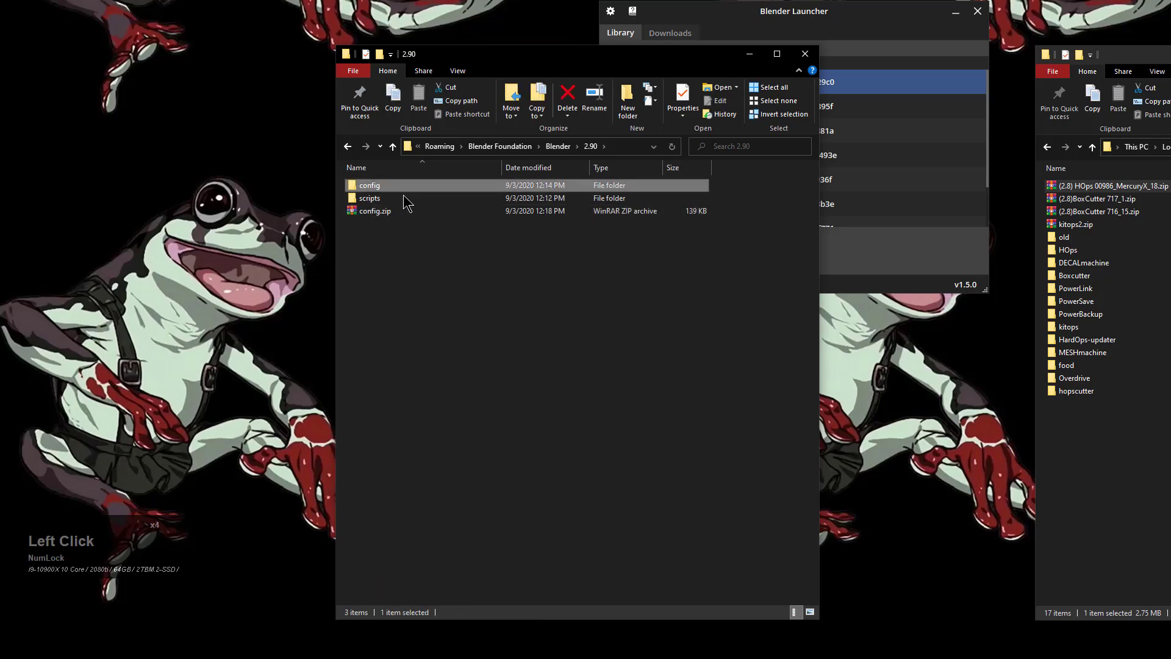
{"action": "key", "text": "Delete"}
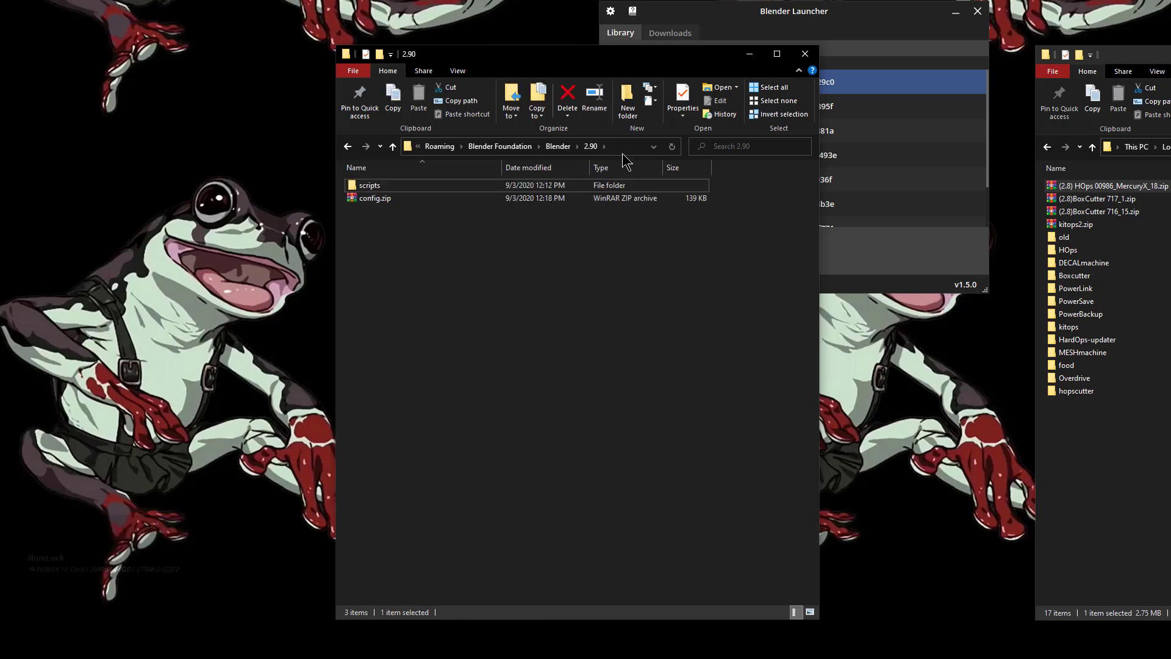
Step: Launch Blender 2.90.0, set the spacebar to Search in Quick Setup, save the new settings, and dismiss the splash screen
{"action": "left_click", "coordinate": [822, 15]}
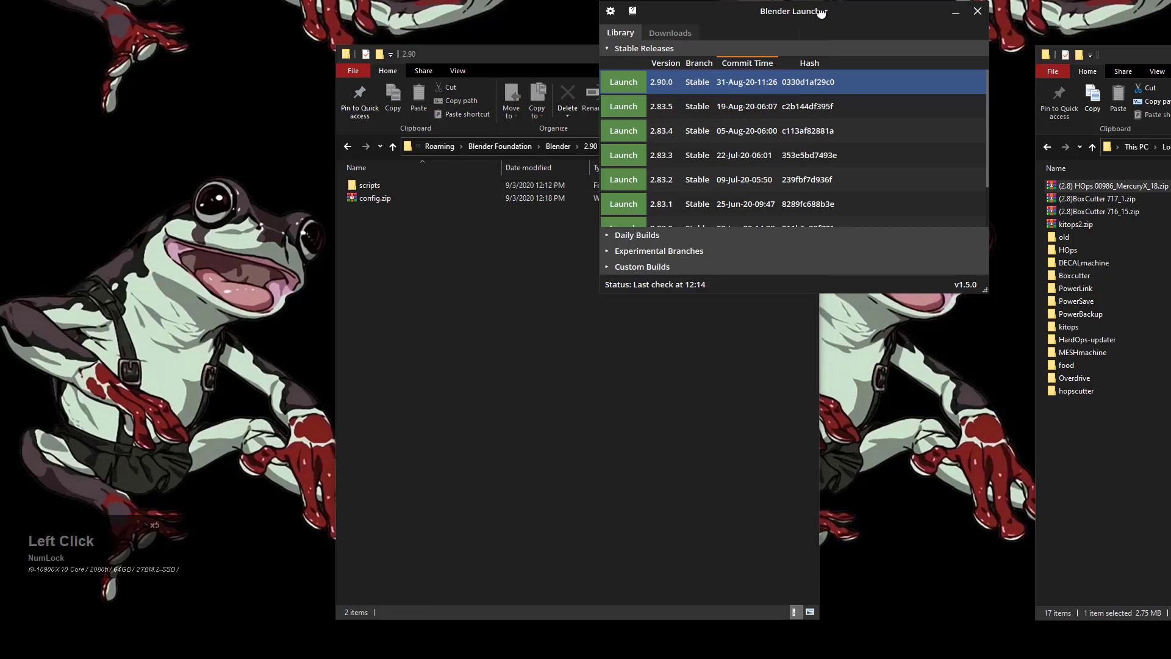
{"action": "left_click", "coordinate": [623, 85]}
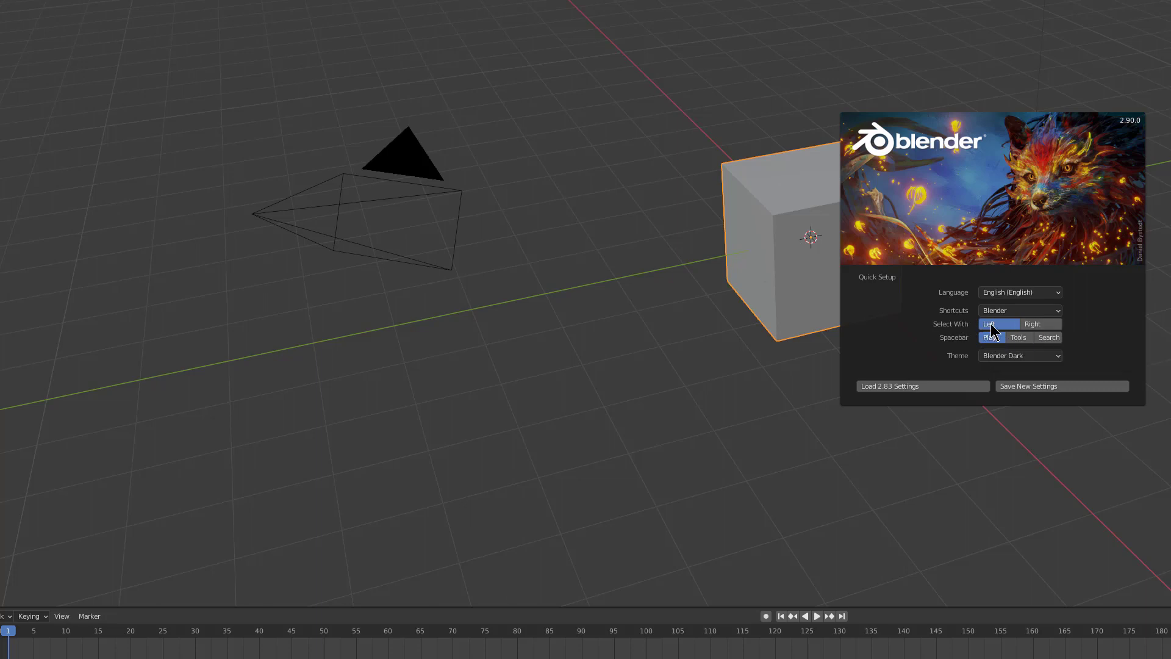
{"action": "left_click", "coordinate": [1048, 337]}
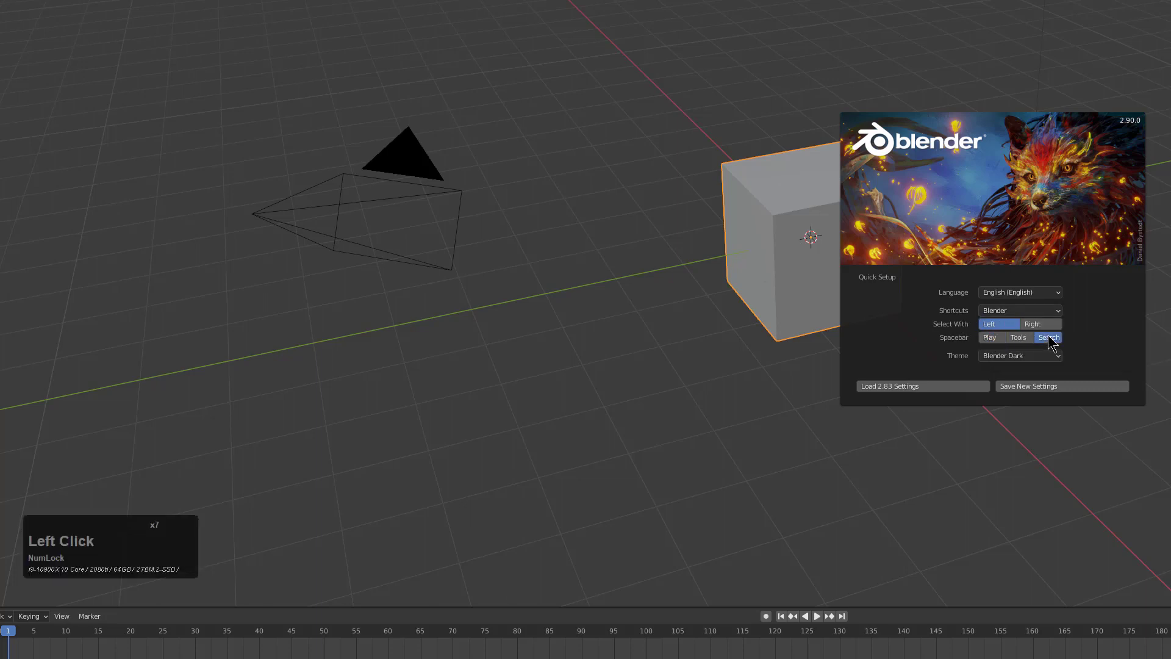
{"action": "left_click", "coordinate": [1038, 387]}
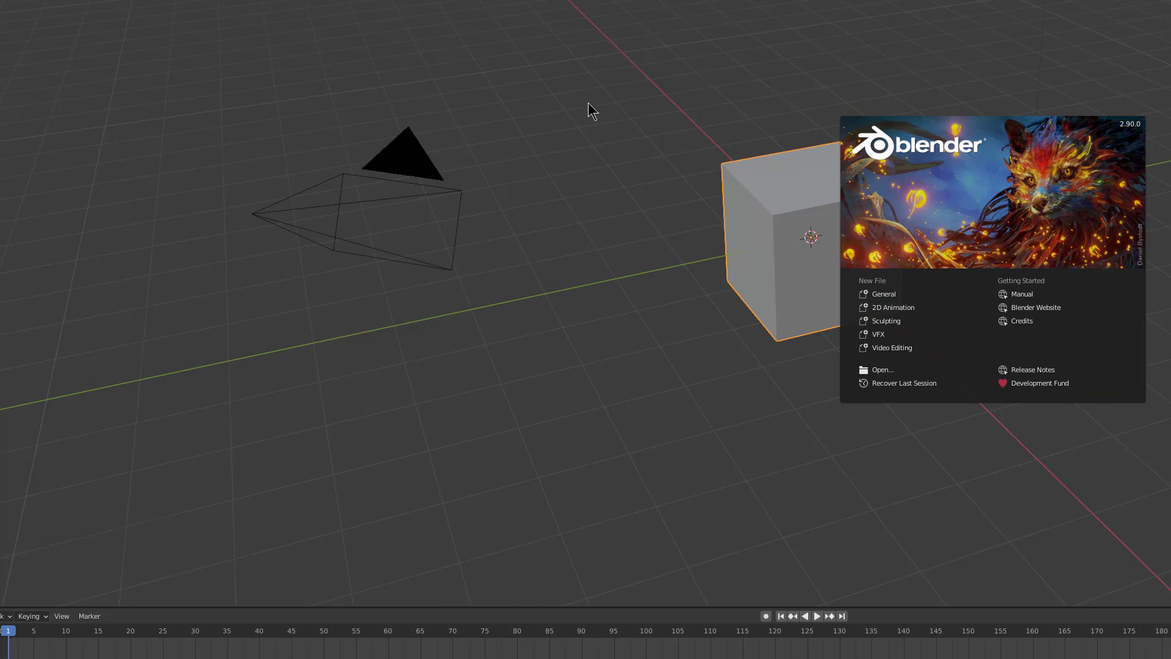
{"action": "left_click", "coordinate": [555, 132]}
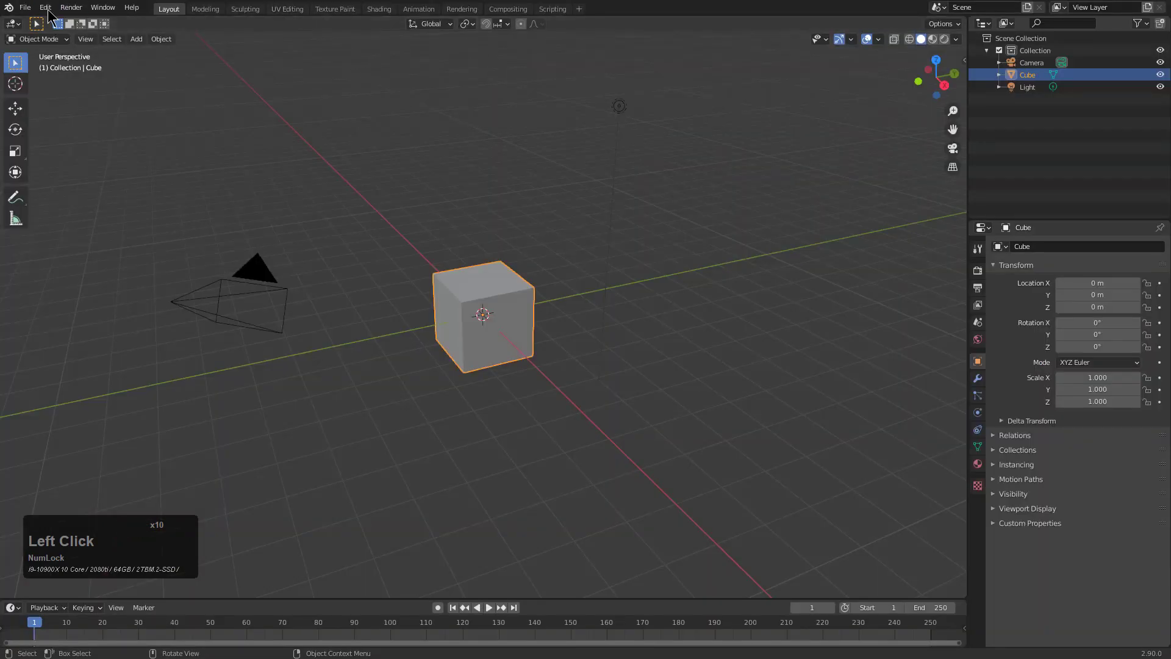
Step: Enable the BoxCutter and Hard Ops 9 add-ons in the Blender preferences, and close the preferences
{"action": "left_click", "coordinate": [47, 9]}
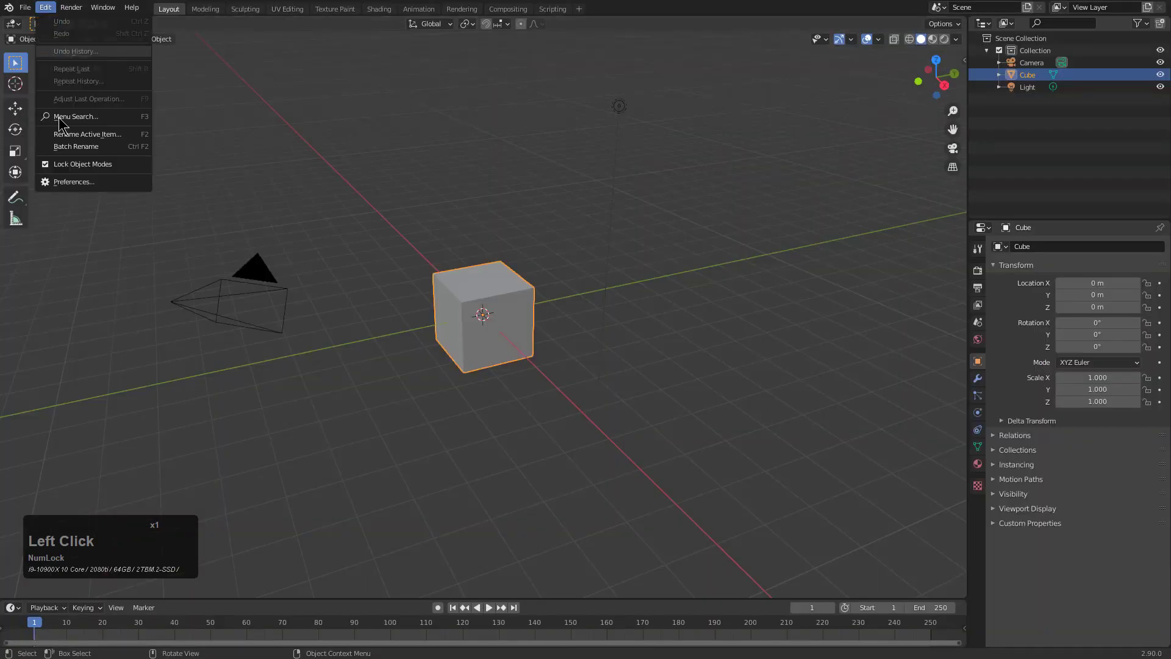
{"action": "left_click", "coordinate": [81, 182]}
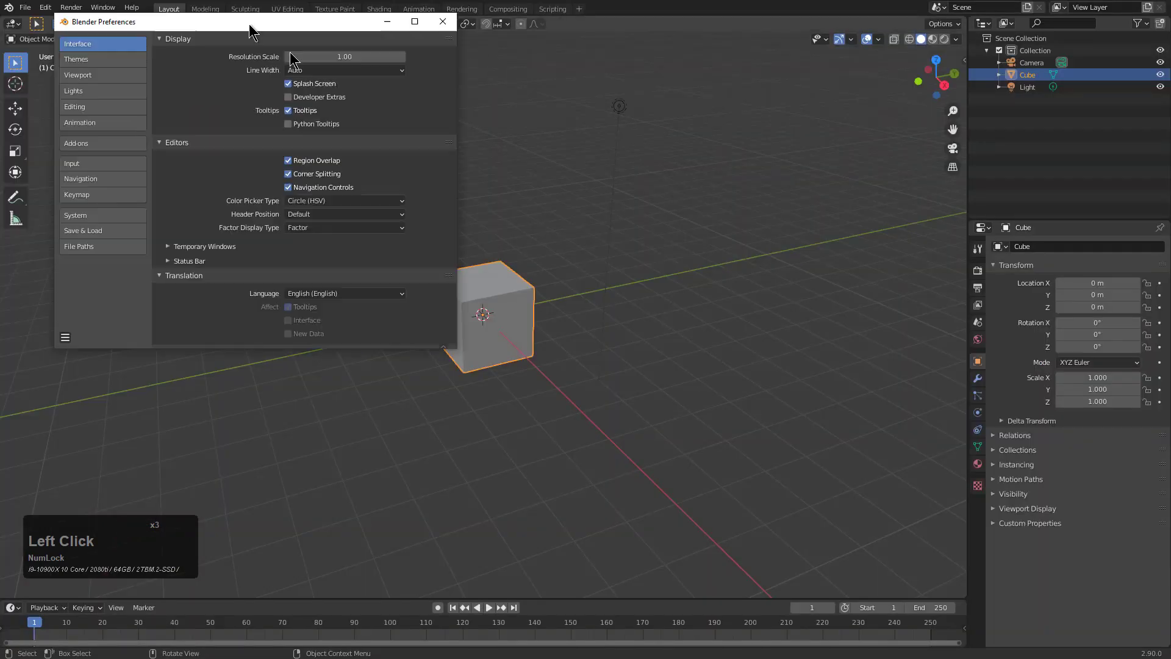
{"action": "left_click_drag", "start_coordinate": [248, 21], "coordinate": [372, 80]}
{"action": "left_click", "coordinate": [225, 203]}
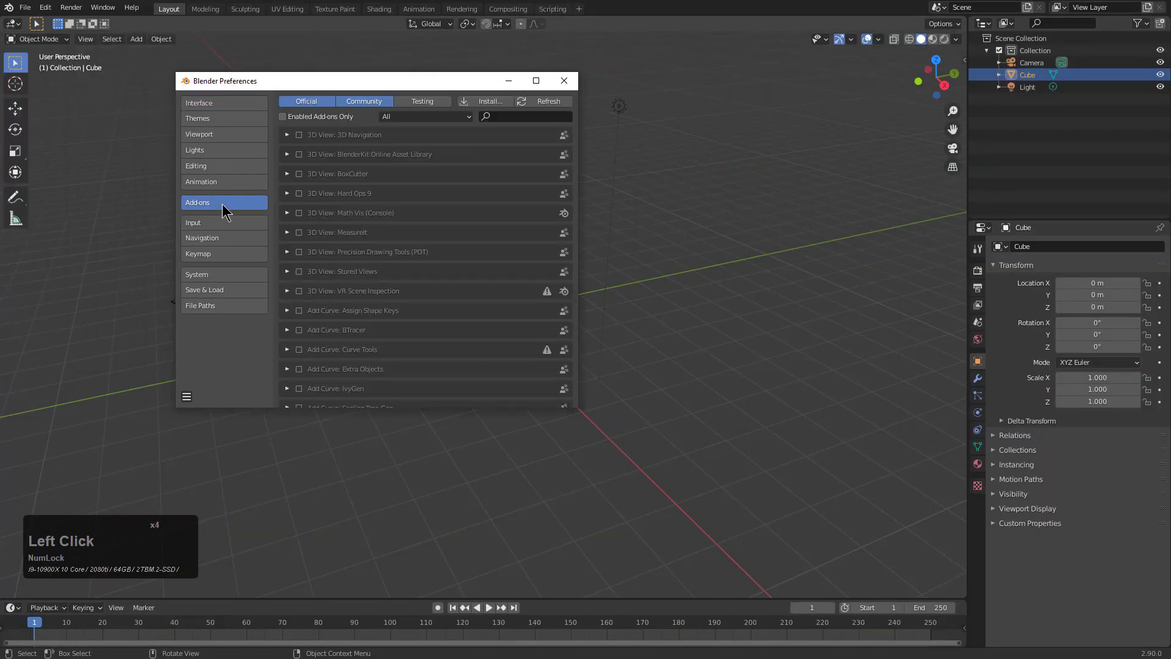
{"action": "left_click", "coordinate": [299, 174]}
{"action": "left_click", "coordinate": [299, 194]}
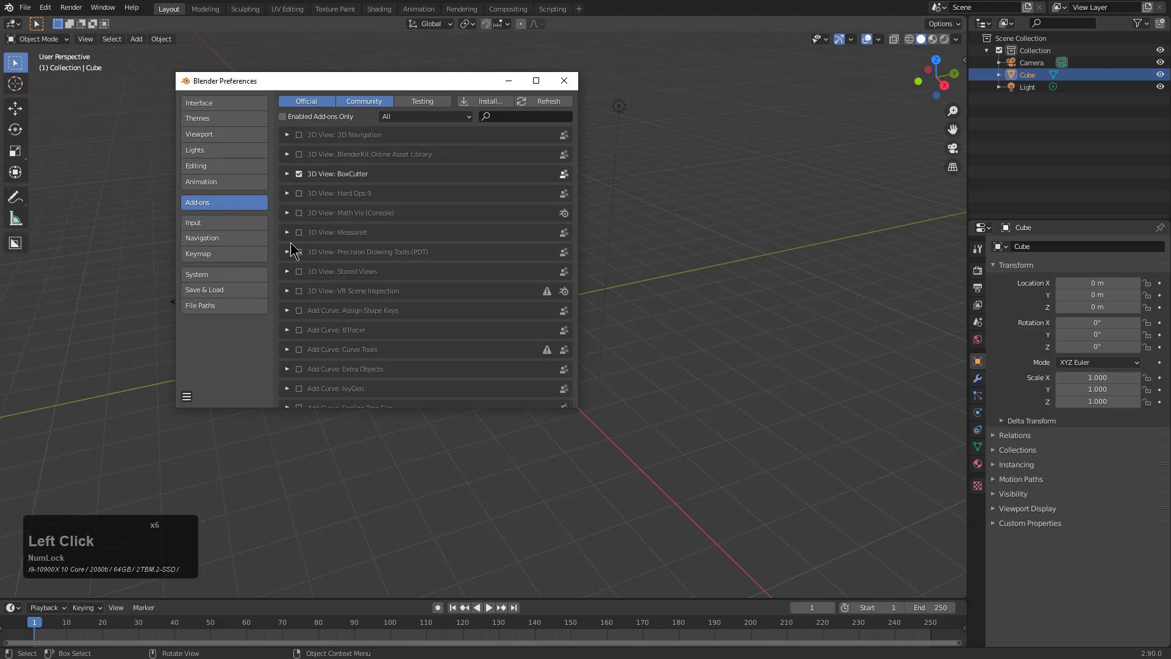
{"action": "left_click", "coordinate": [558, 84]}
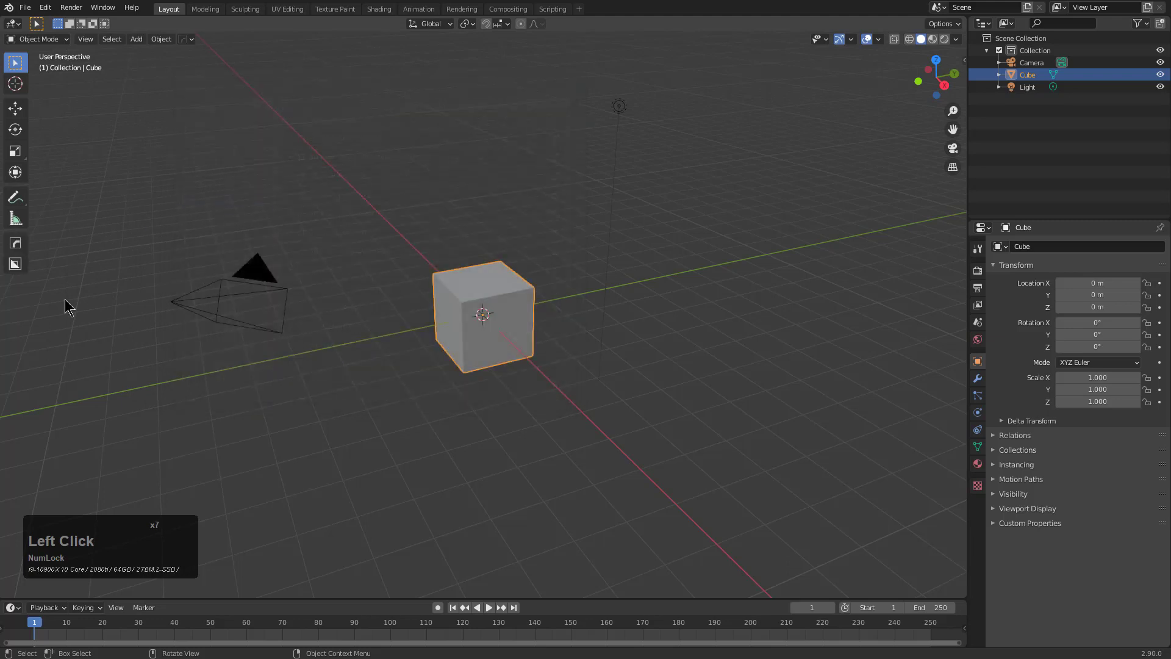
Step: Activate the BoxCutter tool, inspect the default cube with it, and close Blender
{"action": "left_click", "coordinate": [15, 263]}
{"action": "scroll", "coordinate": [430, 276], "scroll_direction": "up", "scroll_amount": 5}
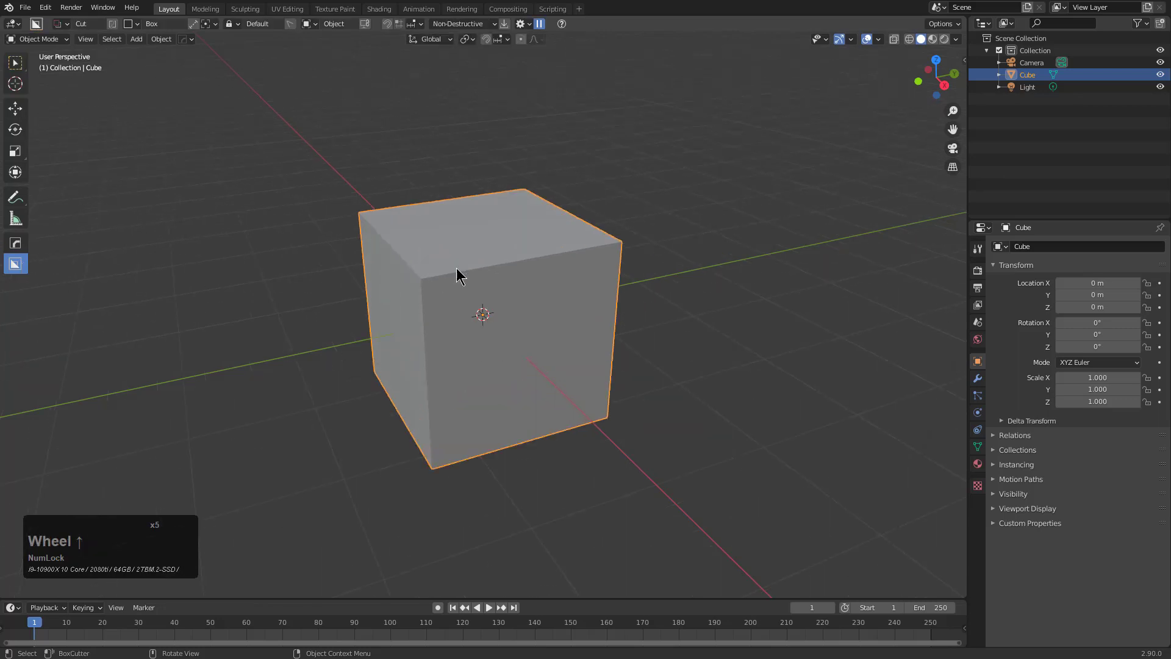
{"action": "middle_click_drag", "start_coordinate": [460, 272], "coordinate": [517, 269]}
{"action": "scroll", "coordinate": [500, 202], "scroll_direction": "up", "scroll_amount": 3}
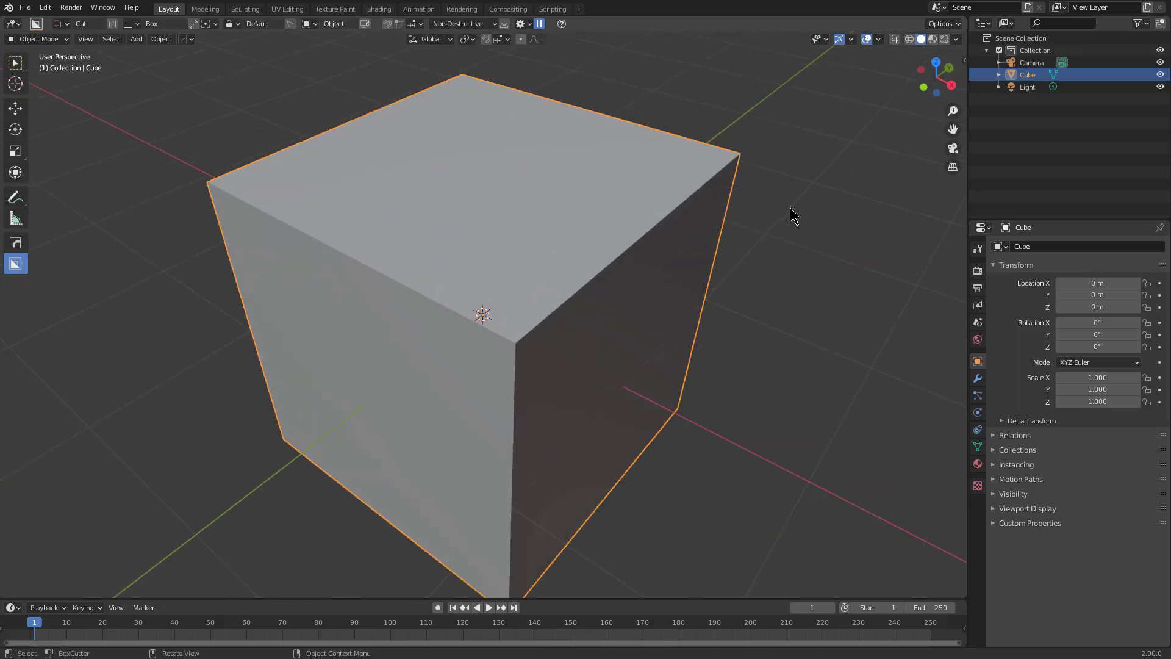
{"action": "left_click", "coordinate": [1159, 5]}
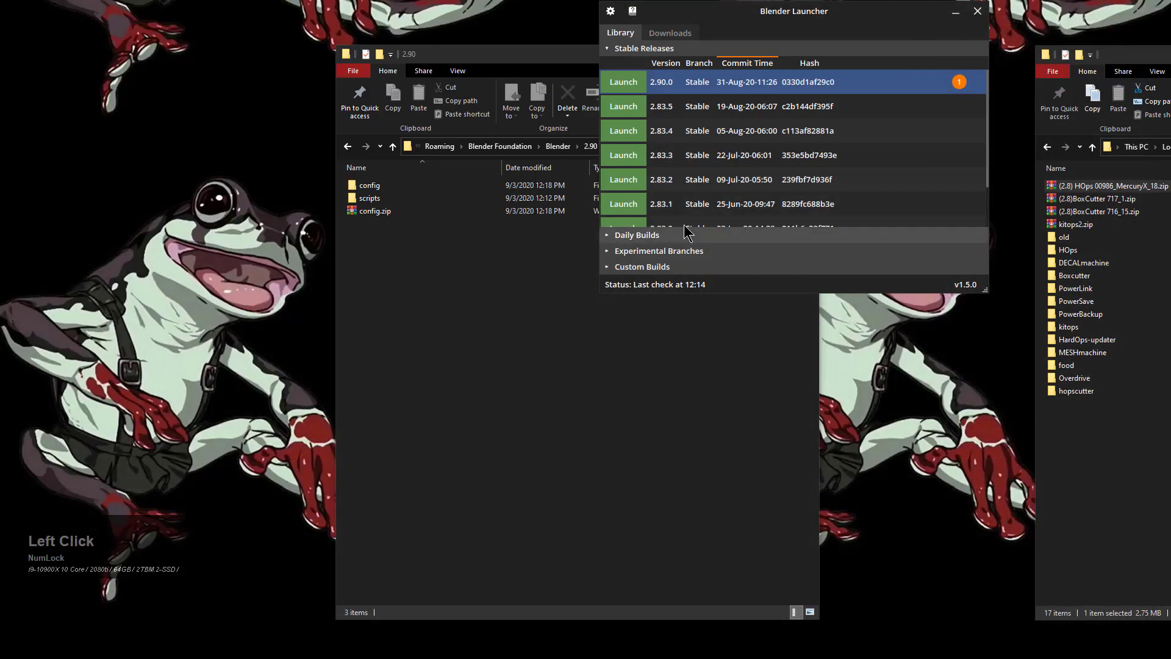
Step: Delete the new config folder inside the 2.90 folder and restore the original one by extracting config.zip there
{"action": "left_click", "coordinate": [445, 246]}
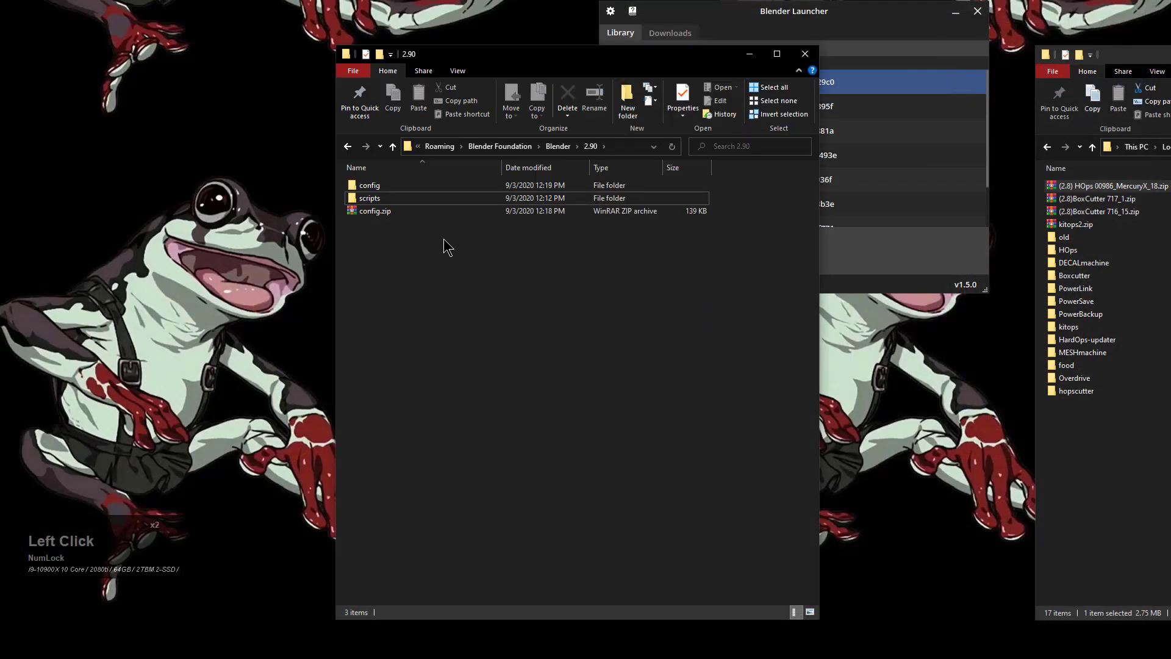
{"action": "left_click", "coordinate": [376, 212]}
{"action": "left_click", "coordinate": [381, 185]}
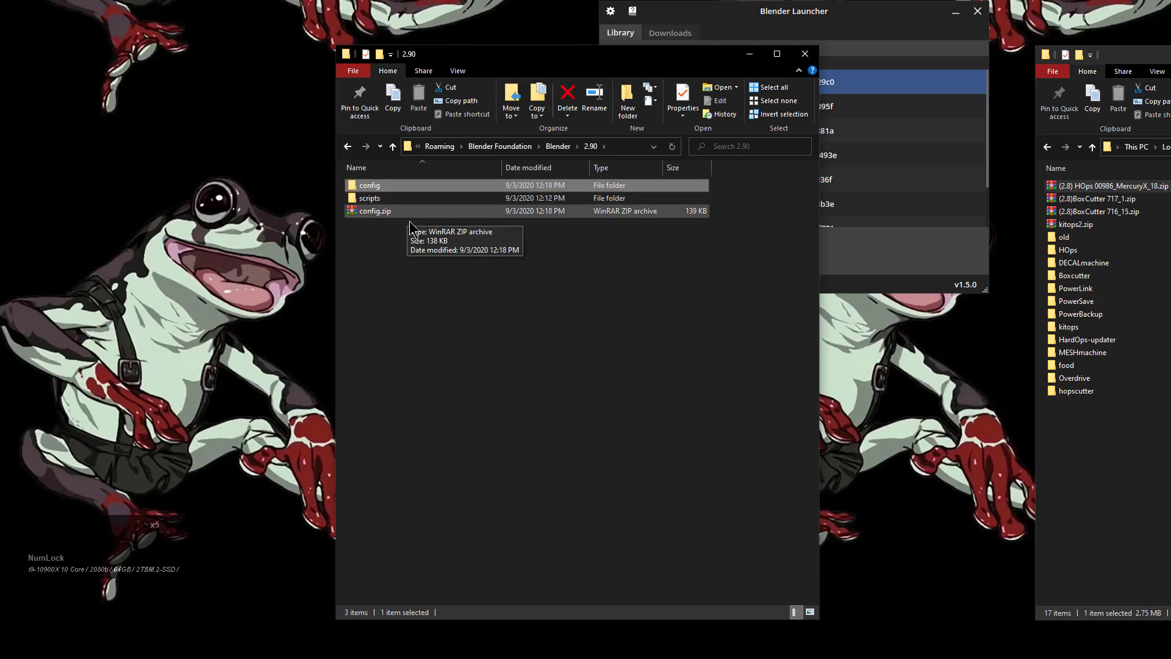
{"action": "key", "text": "Delete"}
{"action": "right_click", "coordinate": [382, 206]}
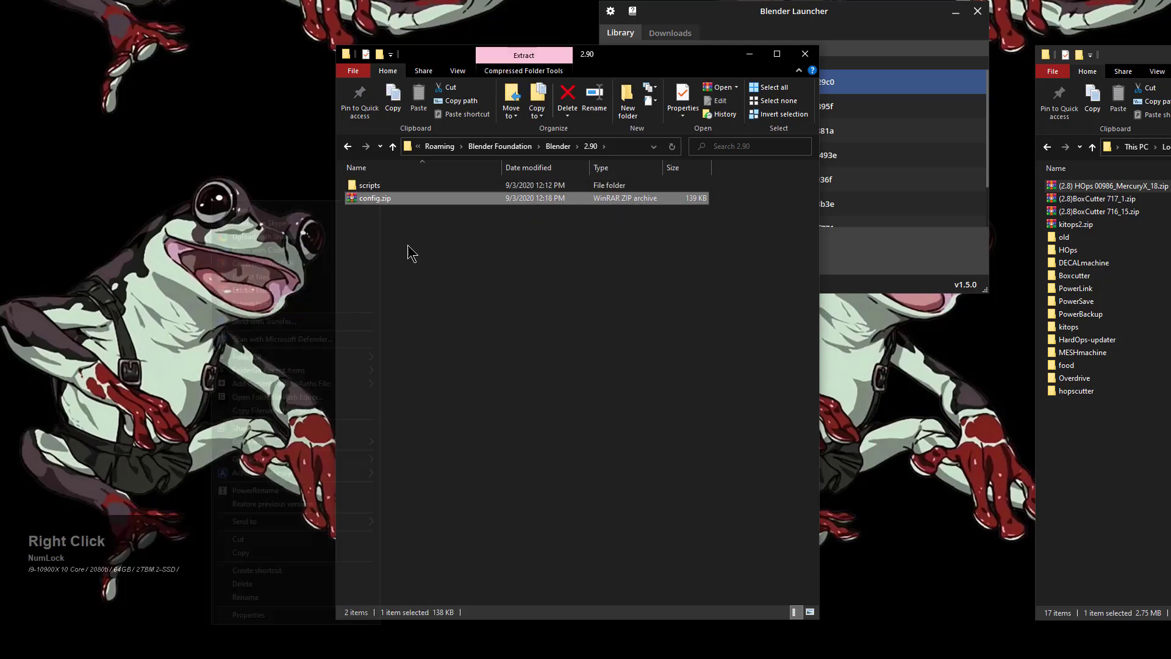
{"action": "left_click", "coordinate": [306, 296]}
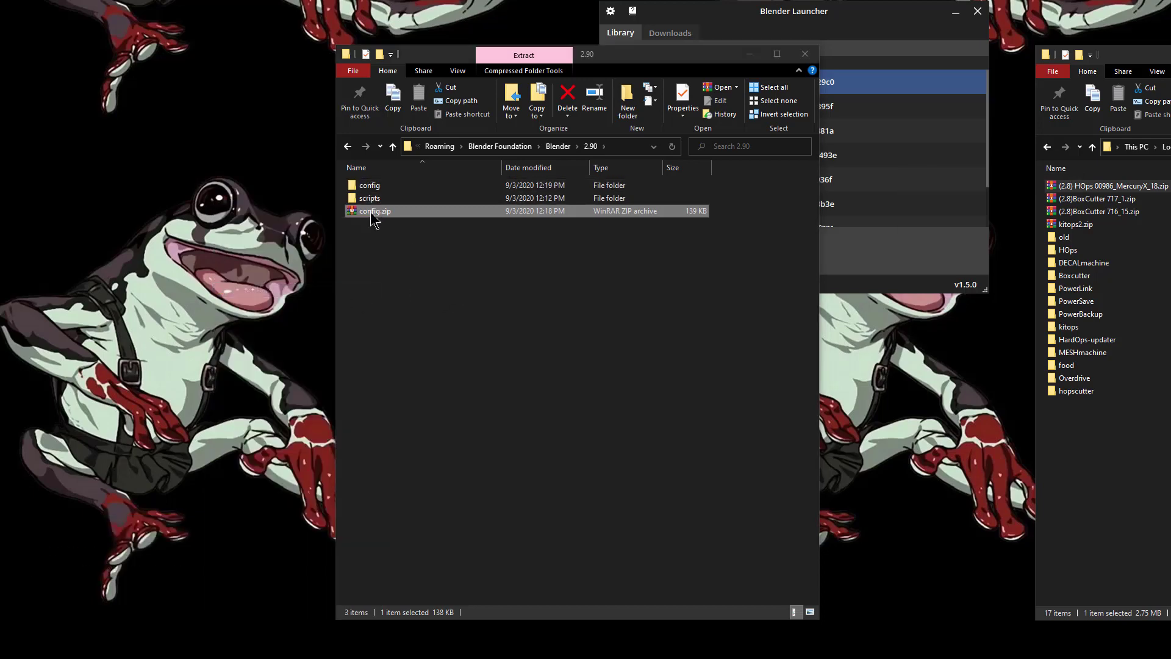
Step: Launch Blender 2.90.0 to check the restored configuration, dismiss the splash screen, examine the cut cube, and close Blender
{"action": "left_click", "coordinate": [689, 11]}
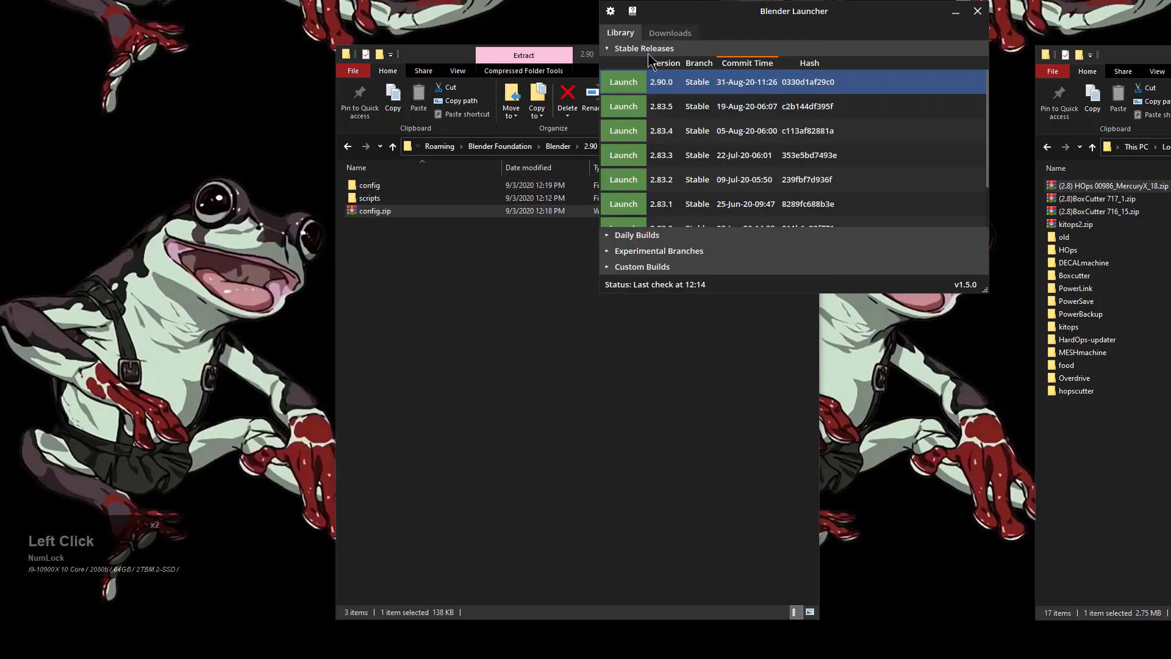
{"action": "left_click", "coordinate": [622, 83]}
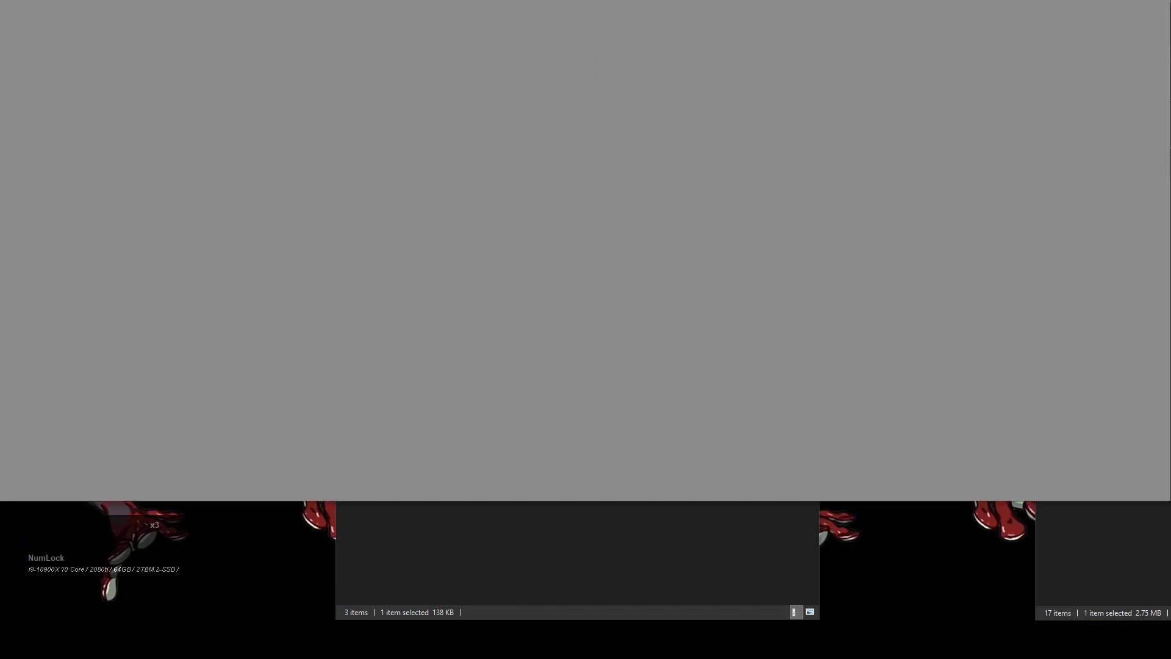
{"action": "left_click", "coordinate": [608, 84]}
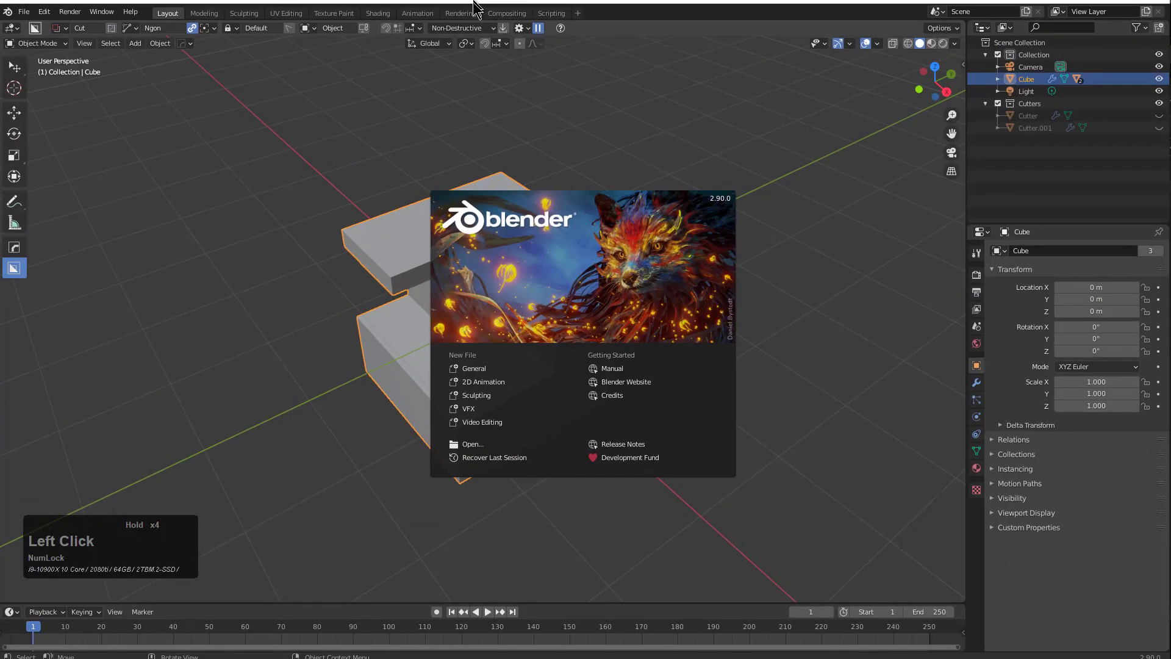
{"action": "left_click", "coordinate": [390, 252]}
{"action": "middle_click_drag", "start_coordinate": [390, 251], "coordinate": [455, 316]}
{"action": "scroll", "coordinate": [473, 271], "scroll_direction": "up", "scroll_amount": 2}
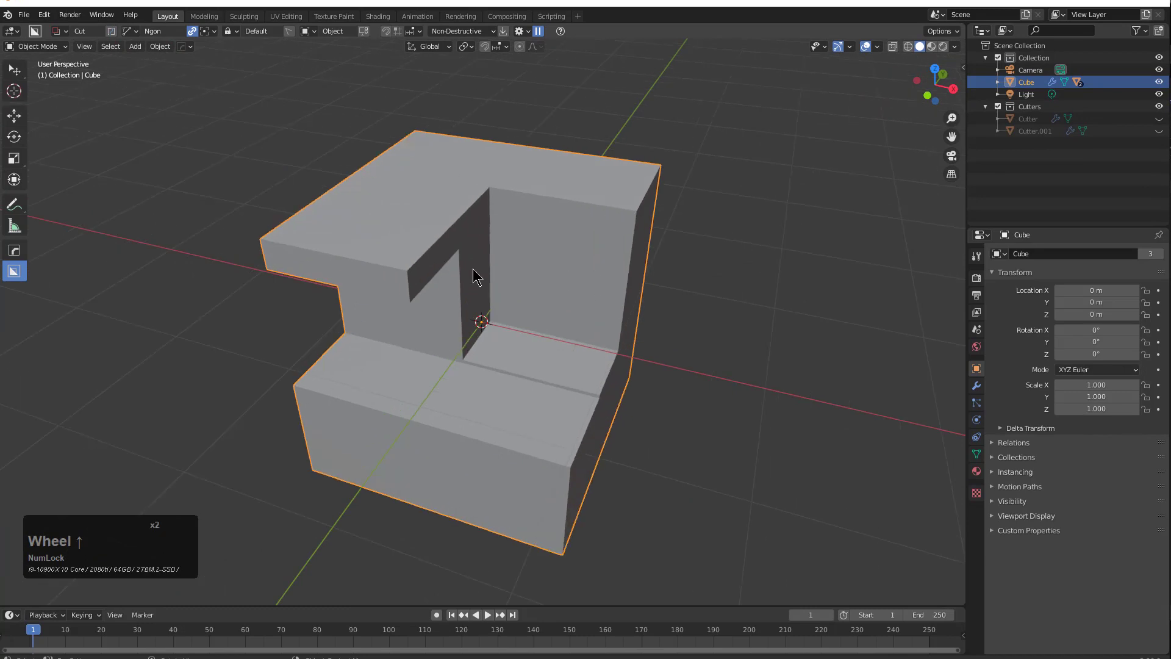
{"action": "middle_click_drag", "start_coordinate": [476, 275], "coordinate": [536, 266]}
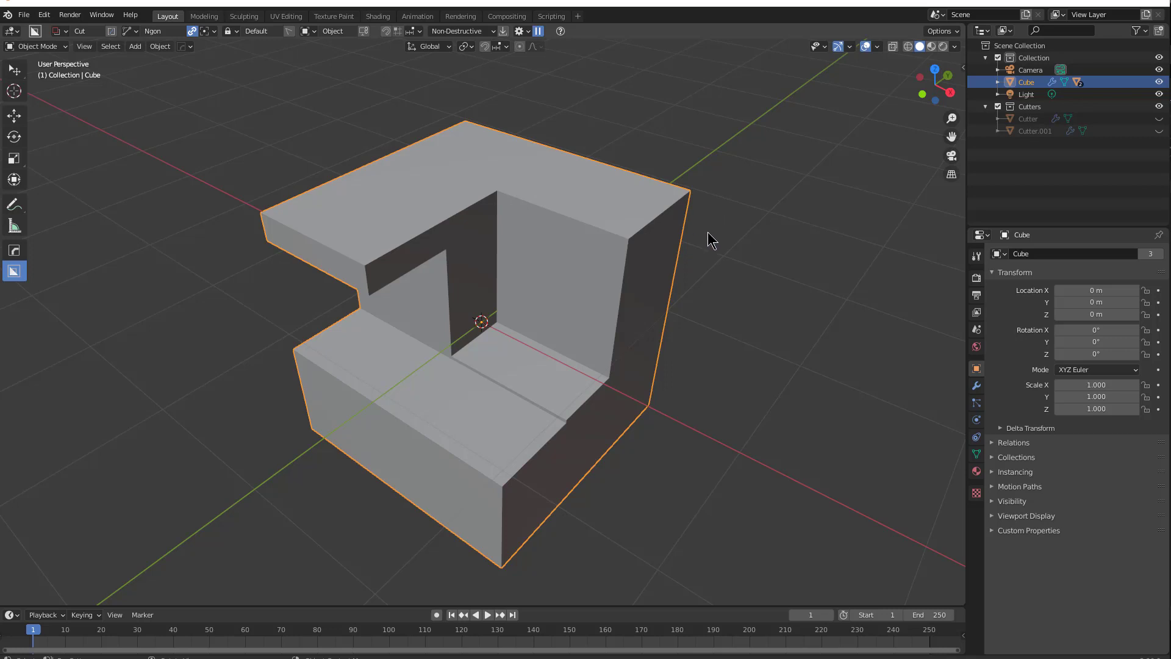
{"action": "scroll", "coordinate": [539, 164], "scroll_direction": "down", "scroll_amount": 1}
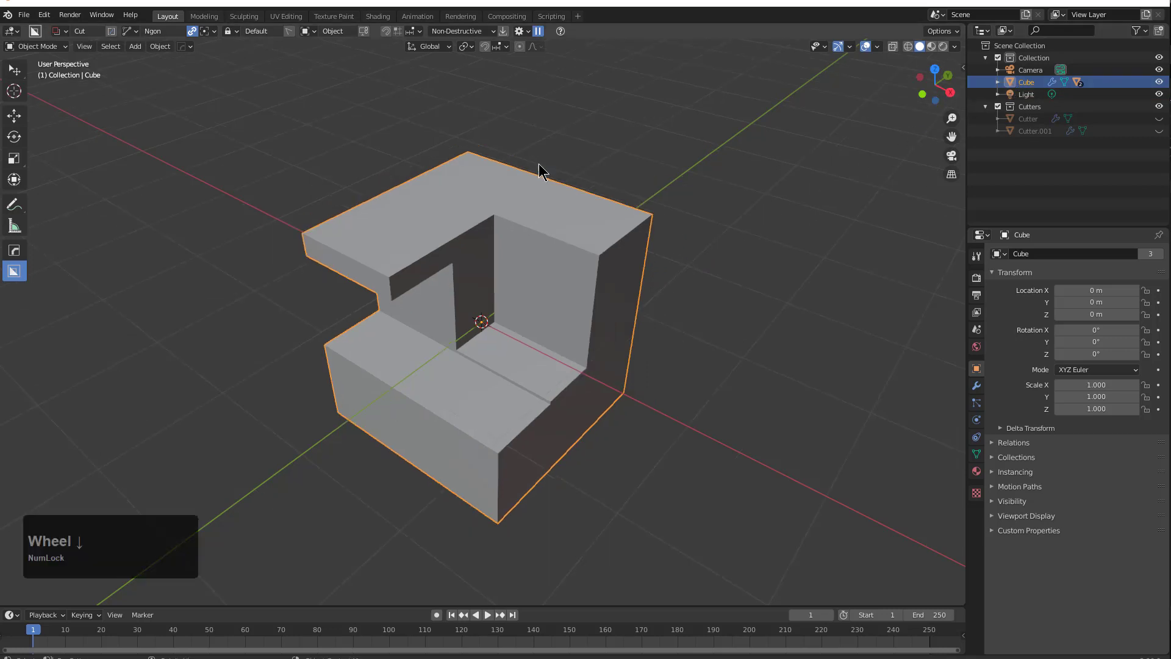
{"action": "scroll", "coordinate": [539, 165], "scroll_direction": "up", "scroll_amount": 1}
{"action": "middle_click_drag", "start_coordinate": [536, 191], "coordinate": [549, 204]}
{"action": "scroll", "coordinate": [558, 198], "scroll_direction": "down", "scroll_amount": 1}
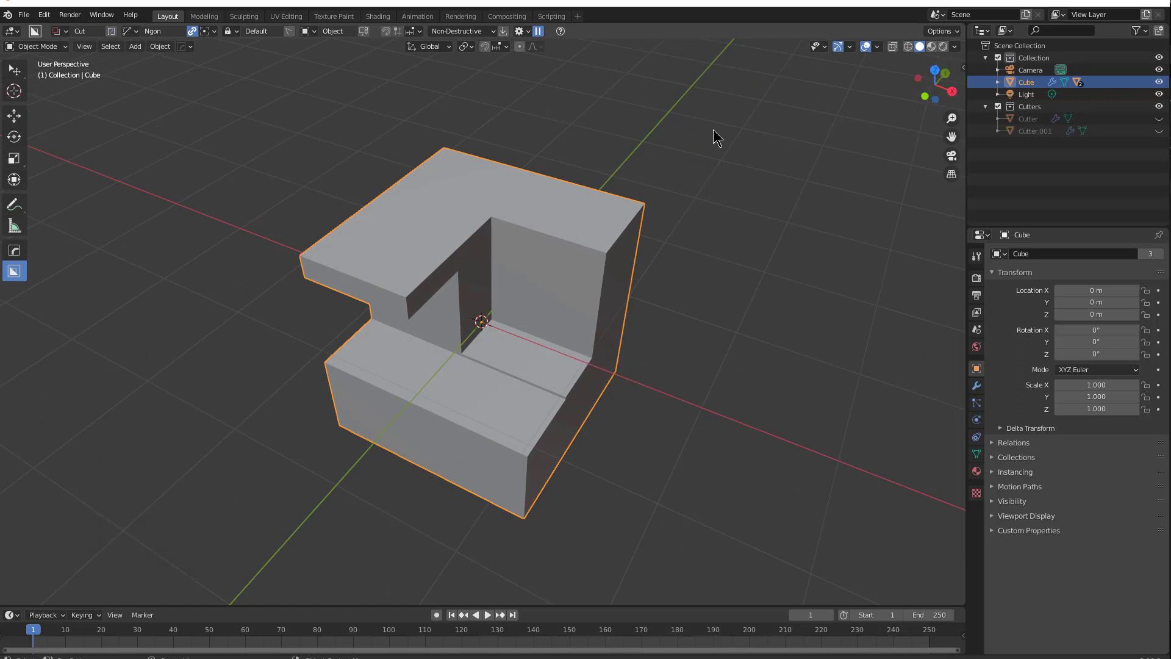
{"action": "left_click", "coordinate": [666, 4]}
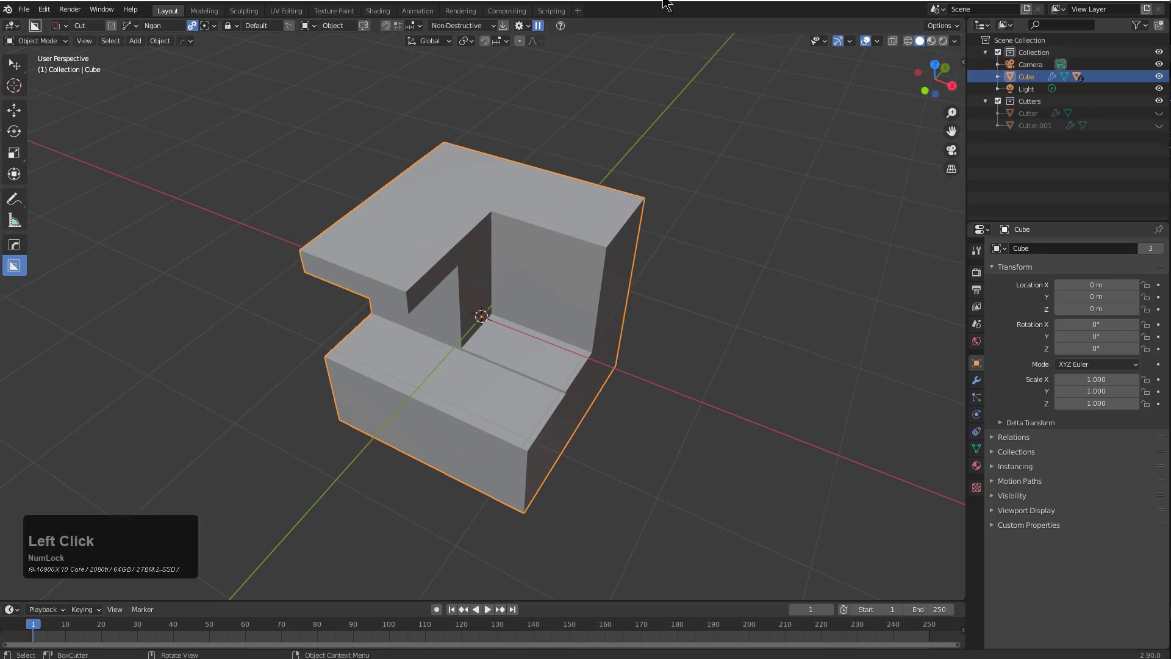
{"action": "double_click", "coordinate": [1146, 3]}
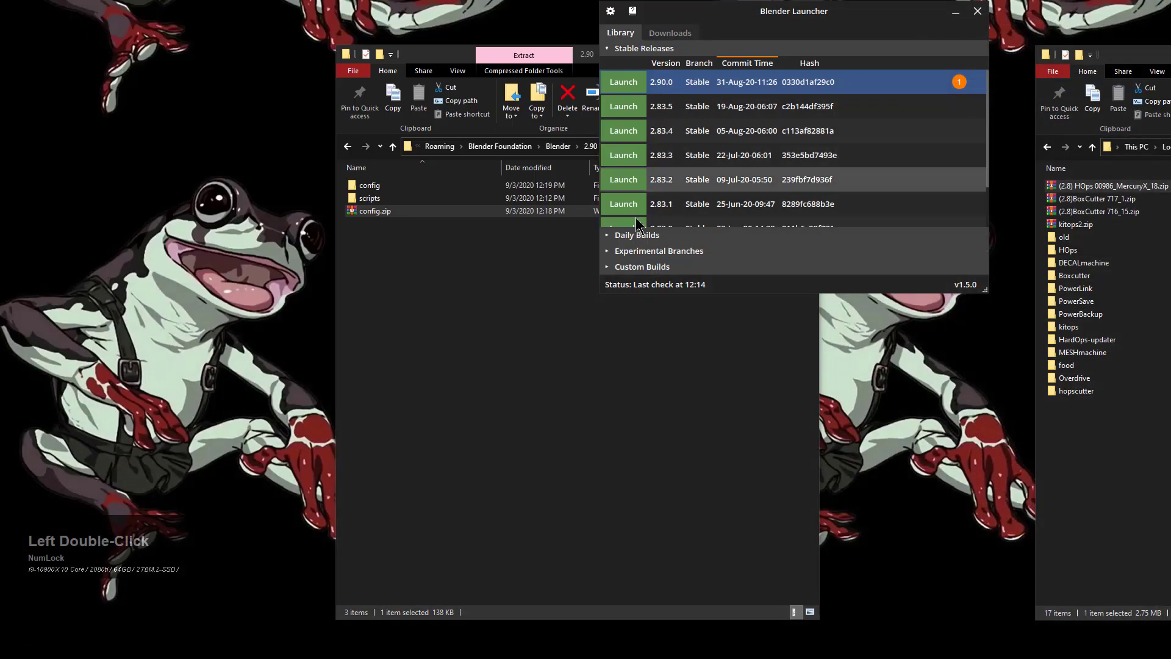
Step: Go up to the Blender folder containing all version folders and rename the 2.91 folder as 2.91a
{"action": "left_click", "coordinate": [531, 404]}
{"action": "left_click", "coordinate": [558, 149]}
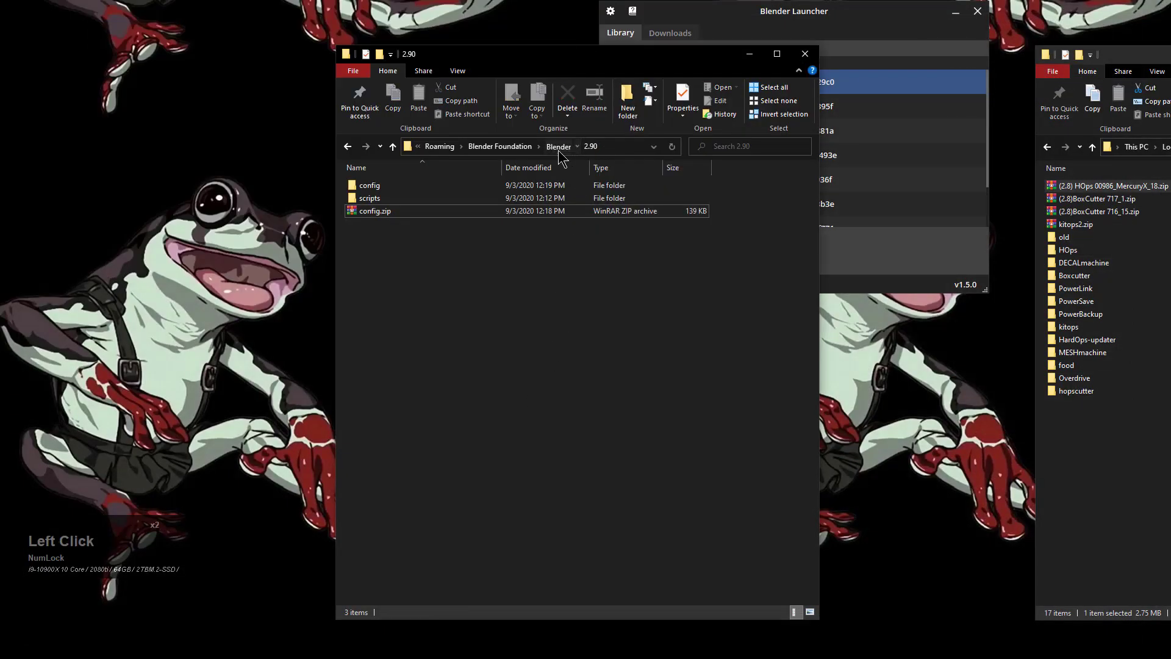
{"action": "left_click", "coordinate": [371, 375]}
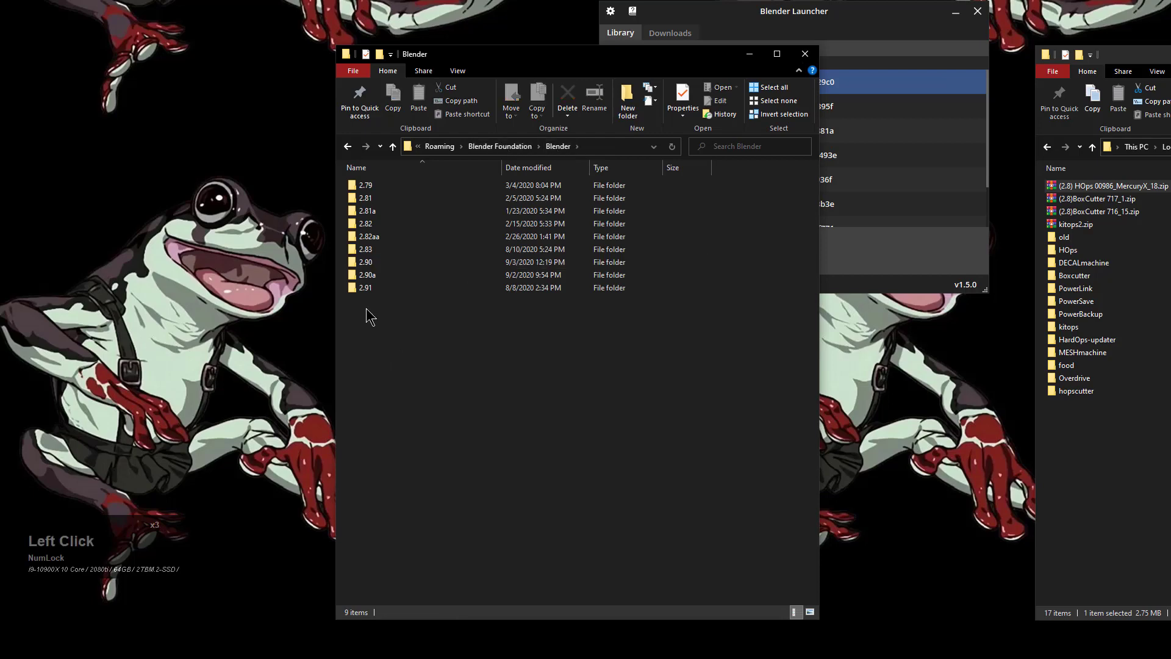
{"action": "left_click", "coordinate": [370, 290]}
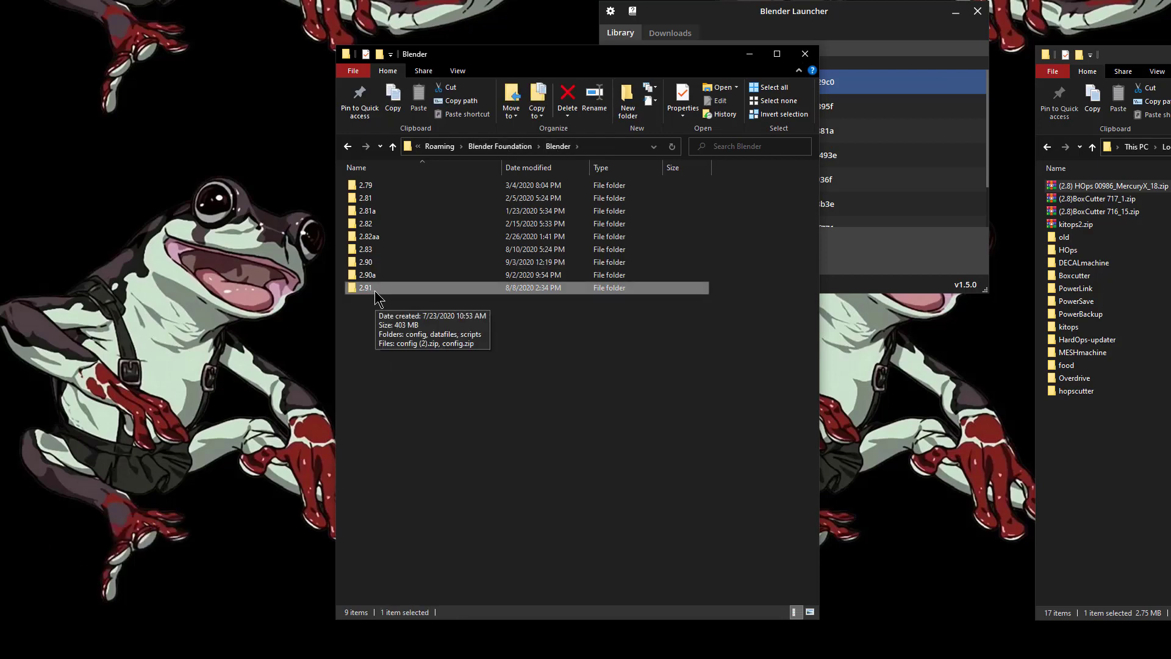
{"action": "left_click", "coordinate": [374, 290]}
{"action": "left_click", "coordinate": [388, 292]}
{"action": "type", "text": "a"}
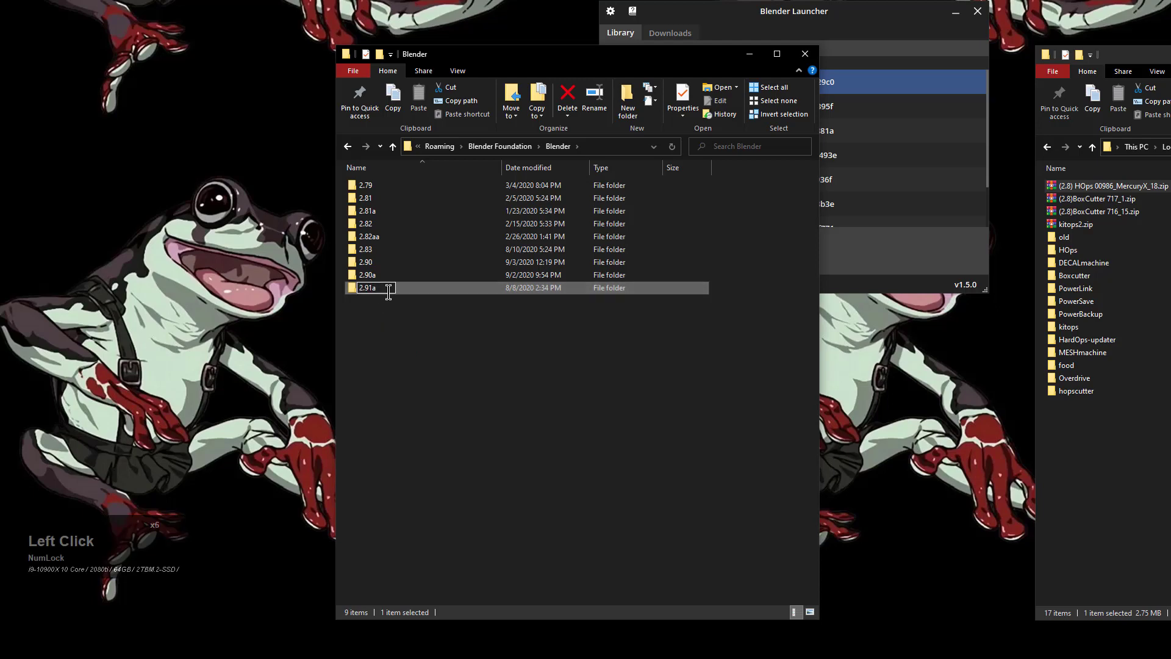
{"action": "left_click", "coordinate": [396, 326]}
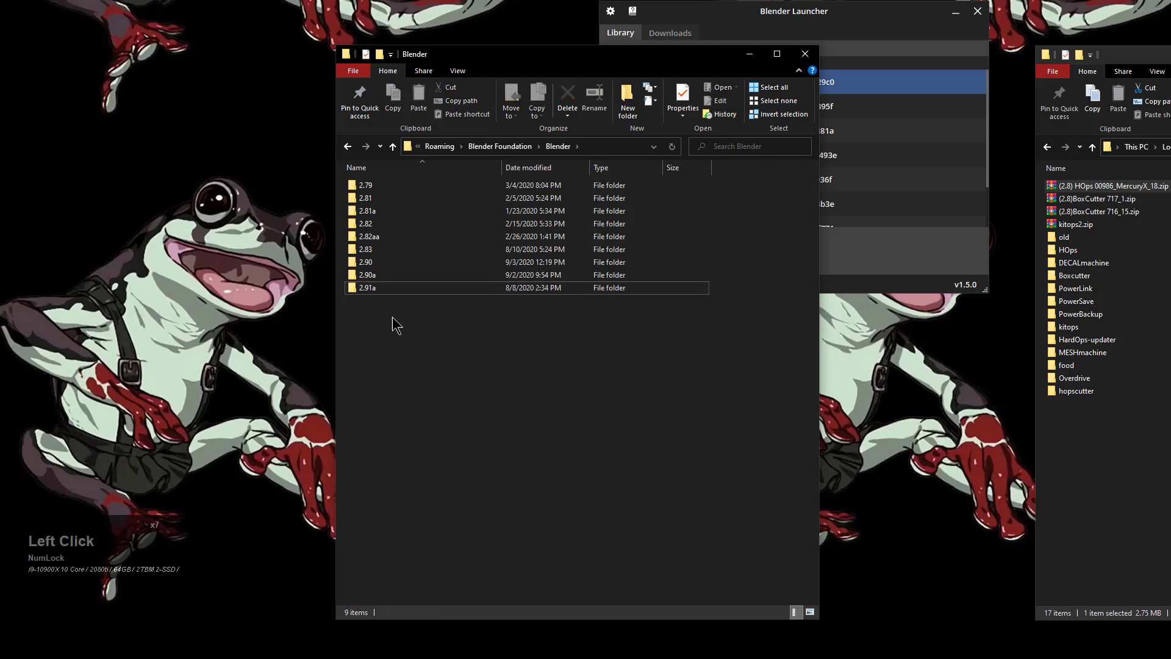
Step: Duplicate the 2.90 folder inside the Blender folder
{"action": "left_click", "coordinate": [374, 263]}
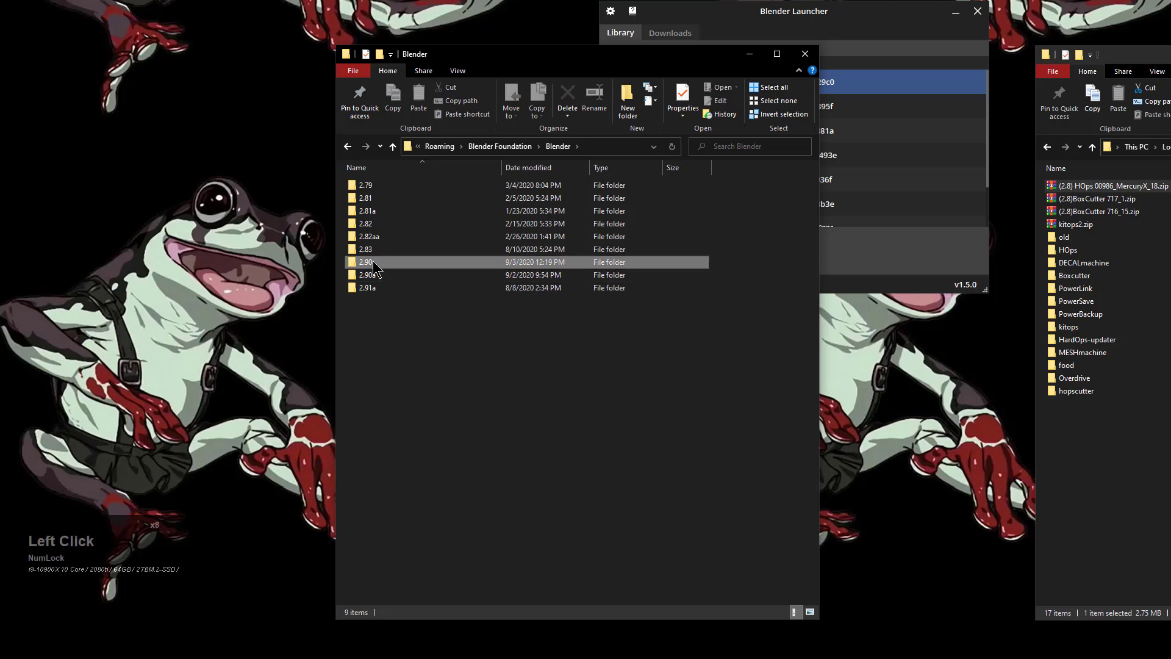
{"action": "right_click", "coordinate": [375, 265]}
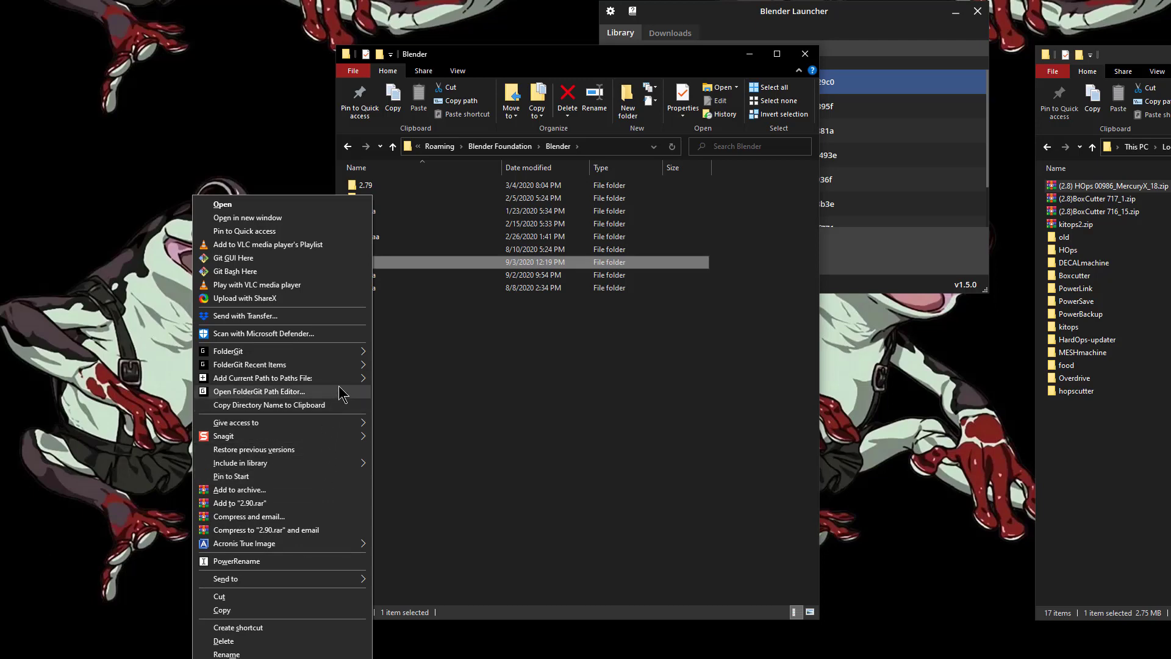
{"action": "left_click", "coordinate": [452, 401]}
{"action": "left_click", "coordinate": [390, 263]}
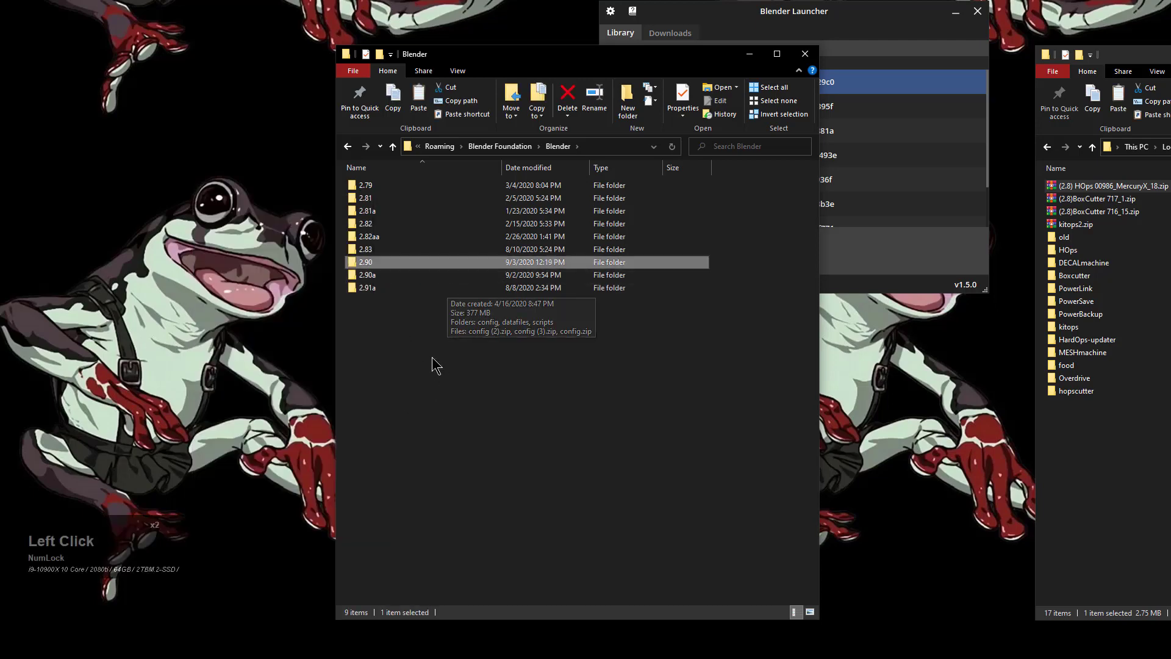
{"action": "left_click", "coordinate": [420, 341]}
{"action": "key", "text": "ctrl+v"}
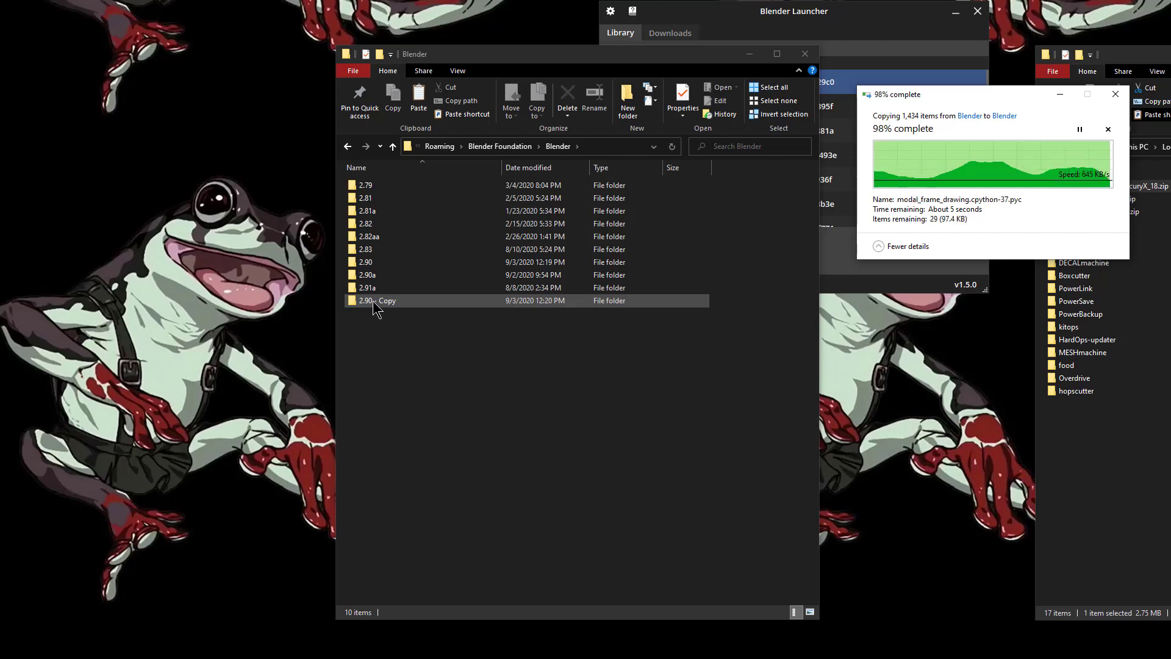
Step: Rename the copied 2.90 folder as 2.91
{"action": "left_click", "coordinate": [369, 304]}
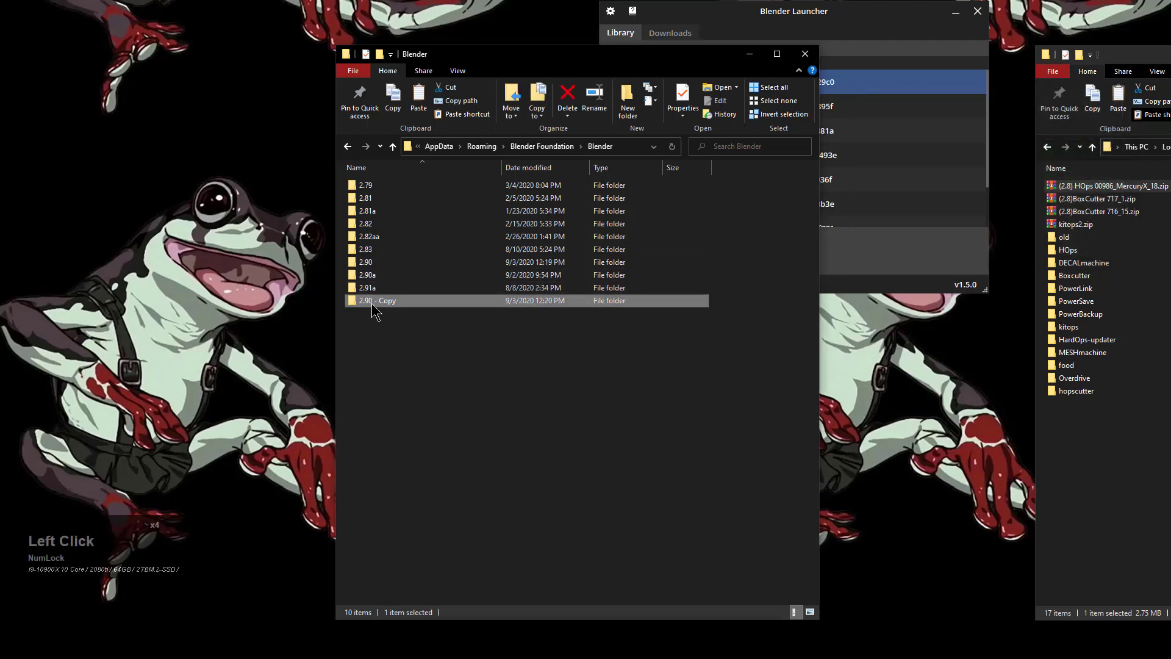
{"action": "left_click_drag", "start_coordinate": [372, 301], "coordinate": [447, 305]}
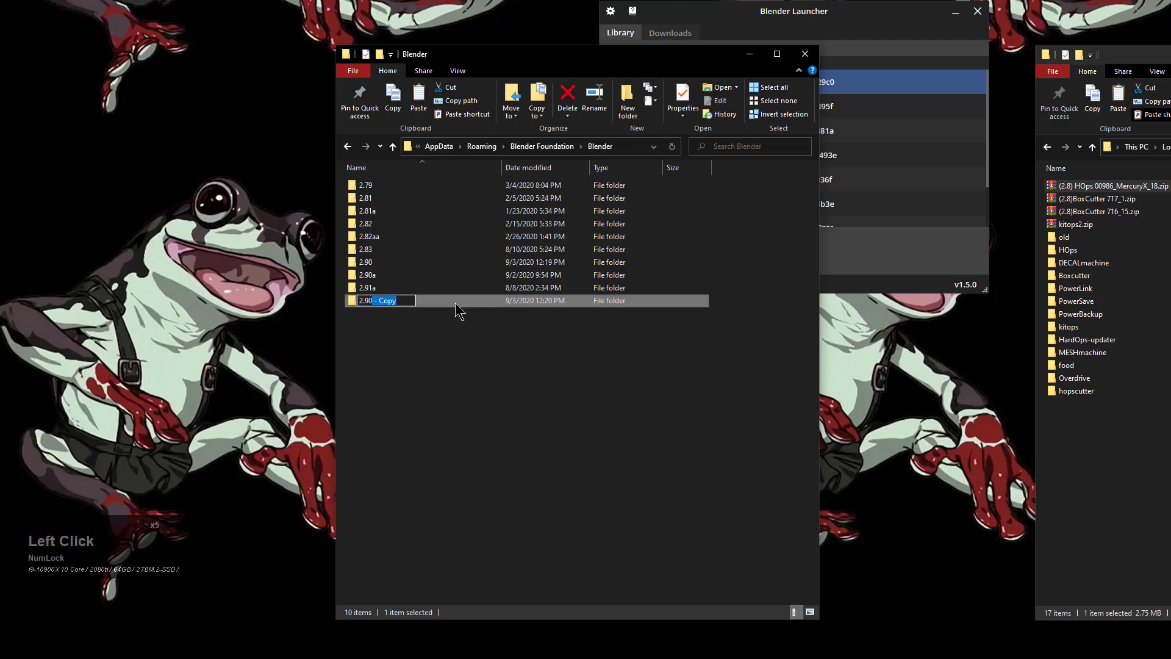
{"action": "key", "text": "BackSpace"}
{"action": "key", "text": "BackSpace"}
{"action": "type", "text": "1"}
{"action": "left_click", "coordinate": [459, 311]}
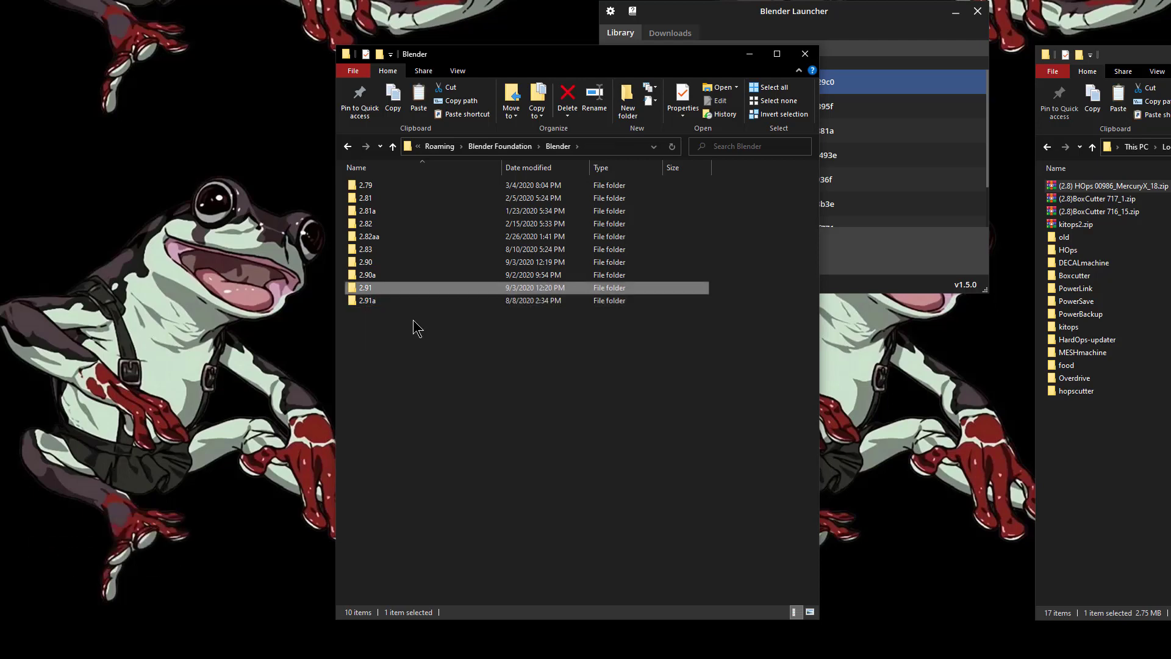
Step: Switch to Blender Launcher and launch the 2.91.0 Alpha daily build to check the copied setup
{"action": "left_click", "coordinate": [373, 264]}
{"action": "left_click", "coordinate": [796, 24]}
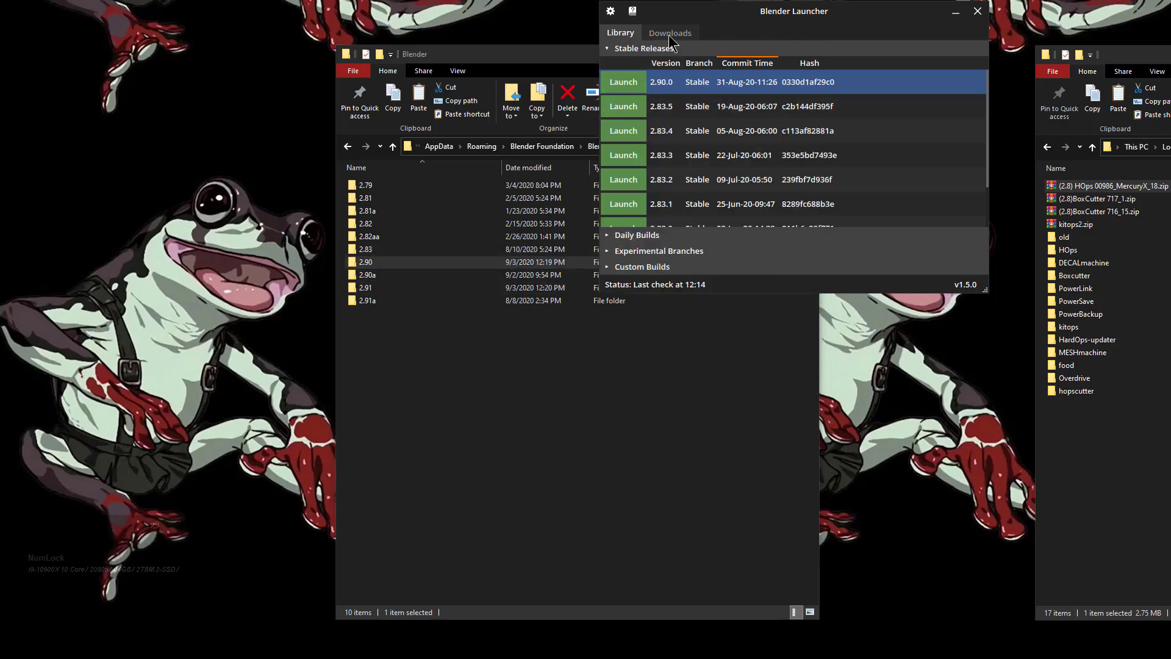
{"action": "left_click", "coordinate": [636, 235]}
{"action": "left_click", "coordinate": [628, 121]}
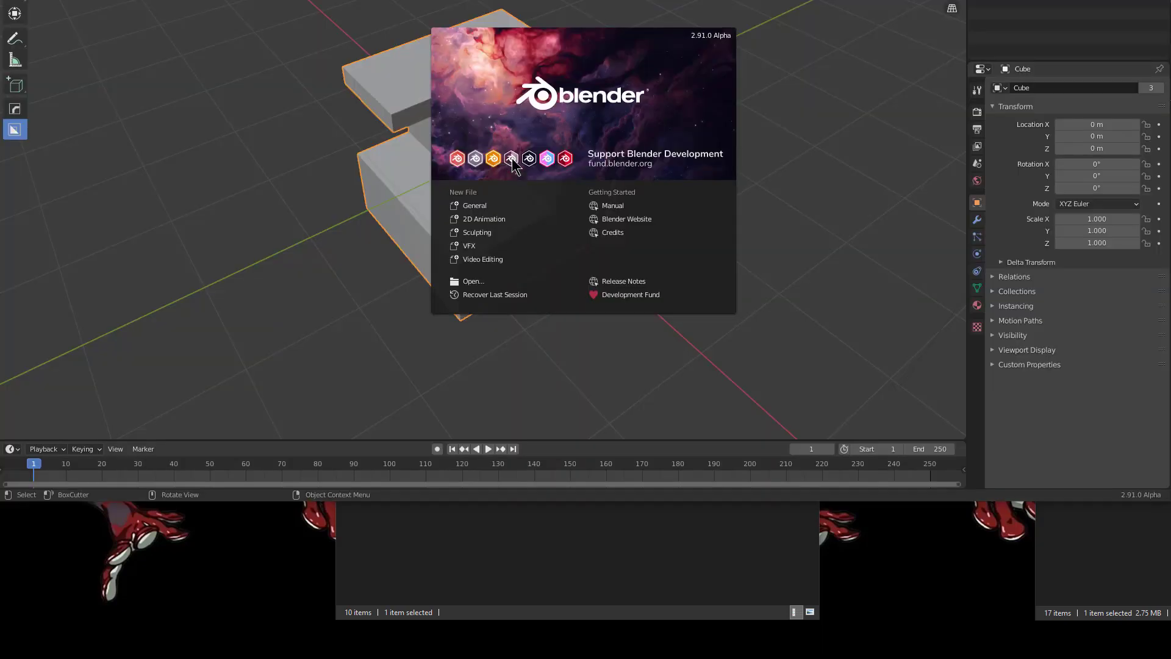
Step: Bring the Blender 2.91 window fully into view and dismiss the splash screen to inspect the cut cube
{"action": "mouse_move", "coordinate": [447, 0]}
{"action": "left_mouse_down"}
{"action": "mouse_move", "coordinate": [445, 44]}
{"action": "mouse_move", "coordinate": [461, 2]}
{"action": "left_mouse_up"}
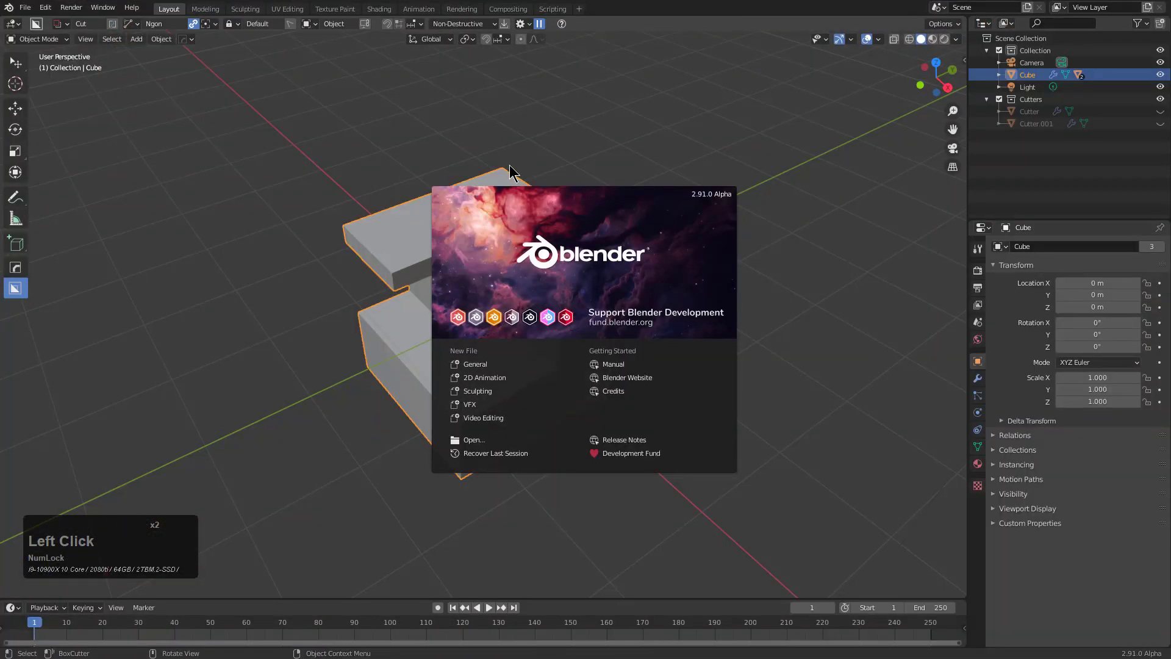
{"action": "left_click", "coordinate": [511, 175]}
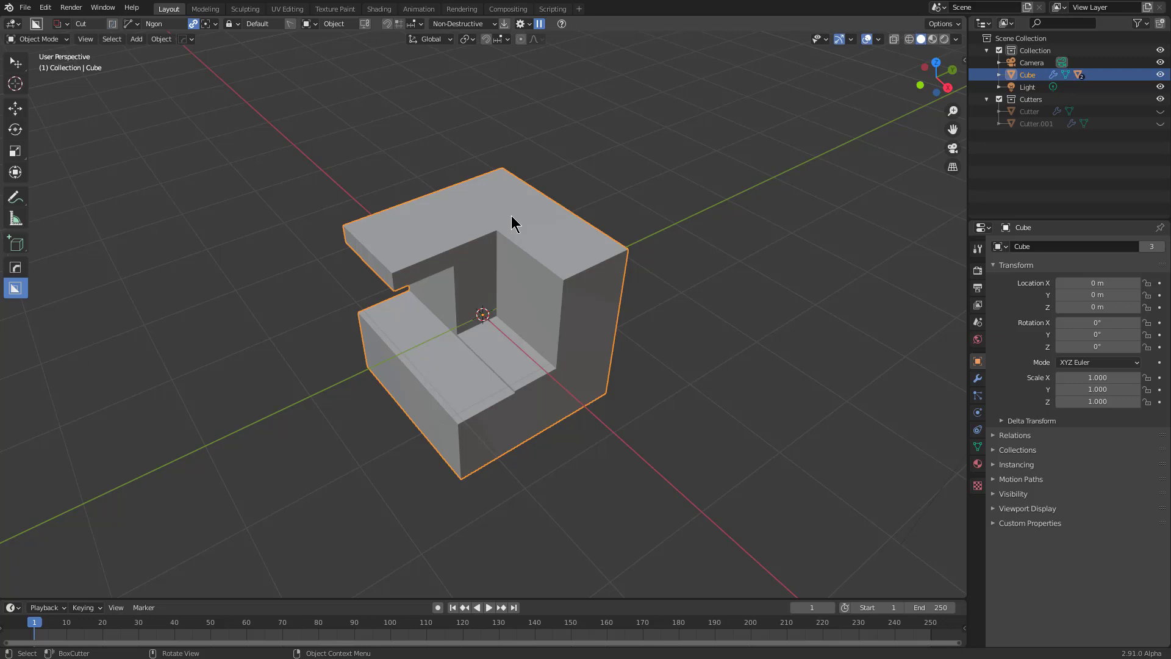
{"action": "scroll", "coordinate": [492, 232], "scroll_direction": "up", "scroll_amount": 3}
{"action": "middle_click_drag", "start_coordinate": [500, 220], "coordinate": [510, 214]}
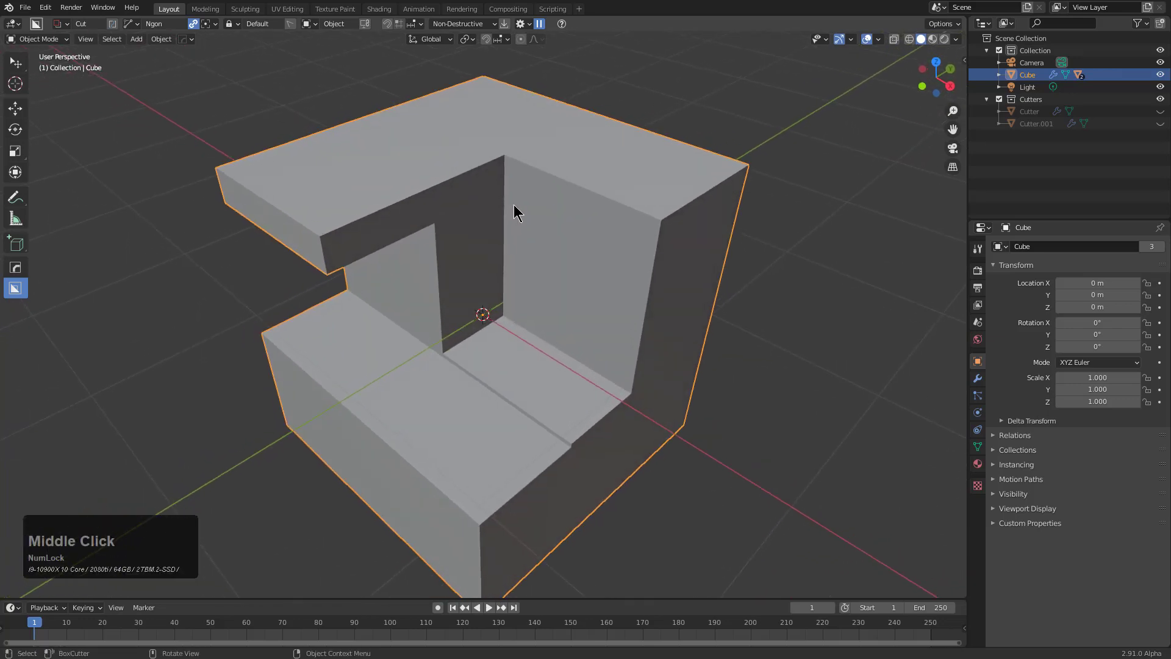
{"action": "scroll", "coordinate": [513, 199], "scroll_direction": "down", "scroll_amount": 2}
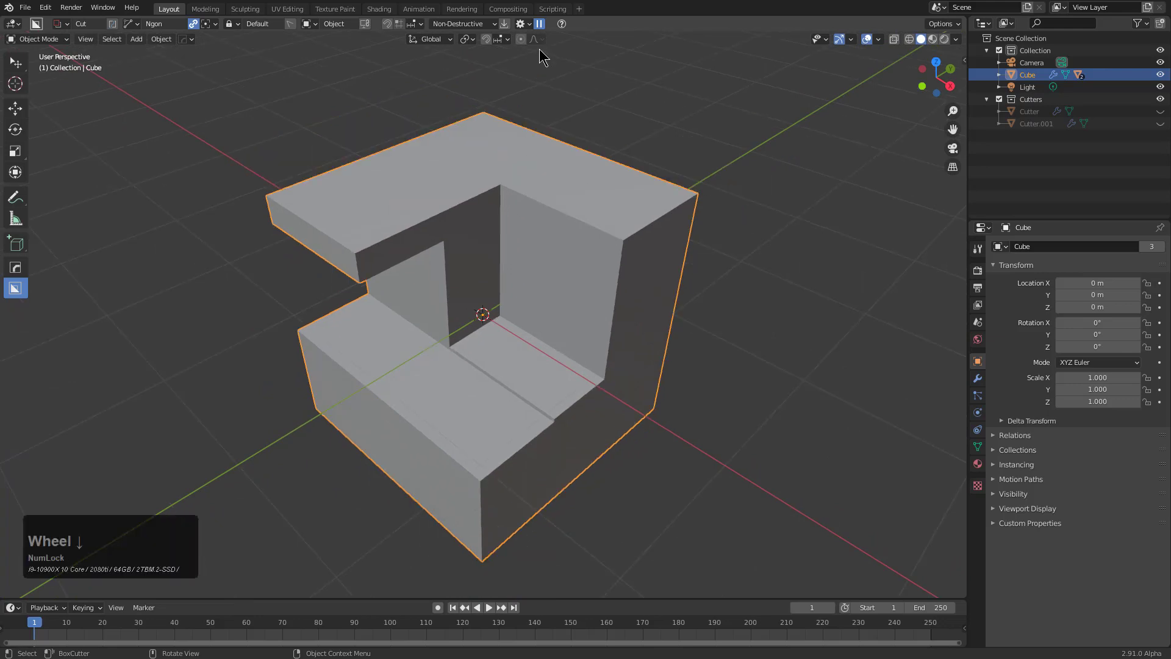
Step: Set the Boolean Solver to Exact in BoxCutter's Behavior settings
{"action": "left_click", "coordinate": [521, 24]}
{"action": "left_click", "coordinate": [466, 67]}
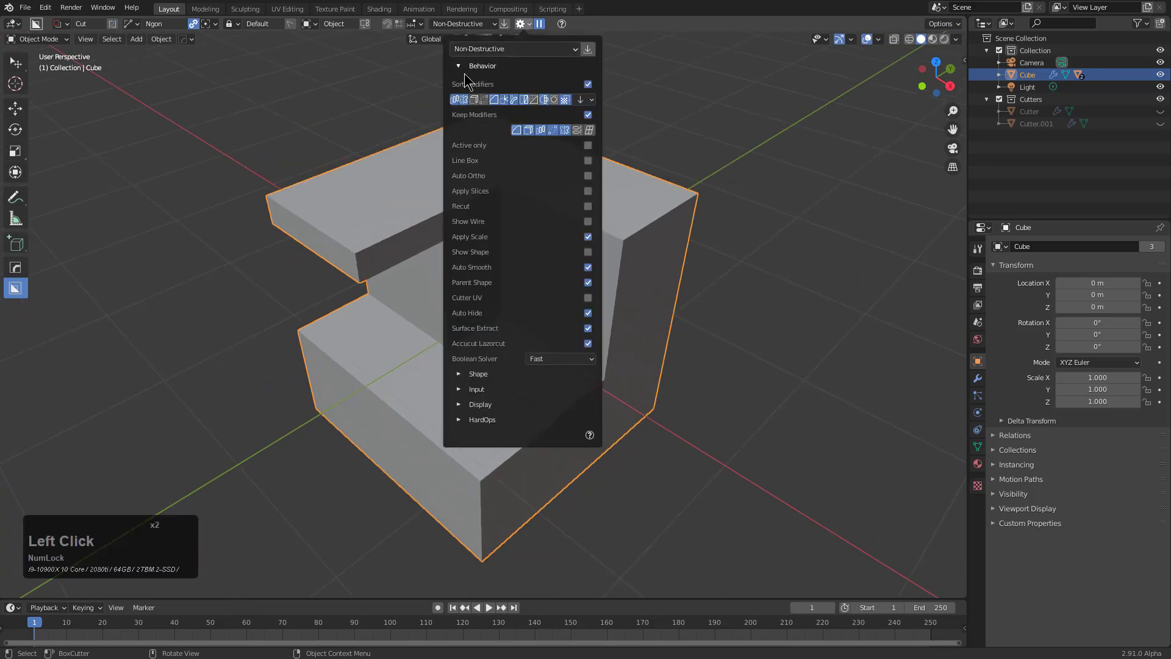
{"action": "left_click", "coordinate": [544, 360]}
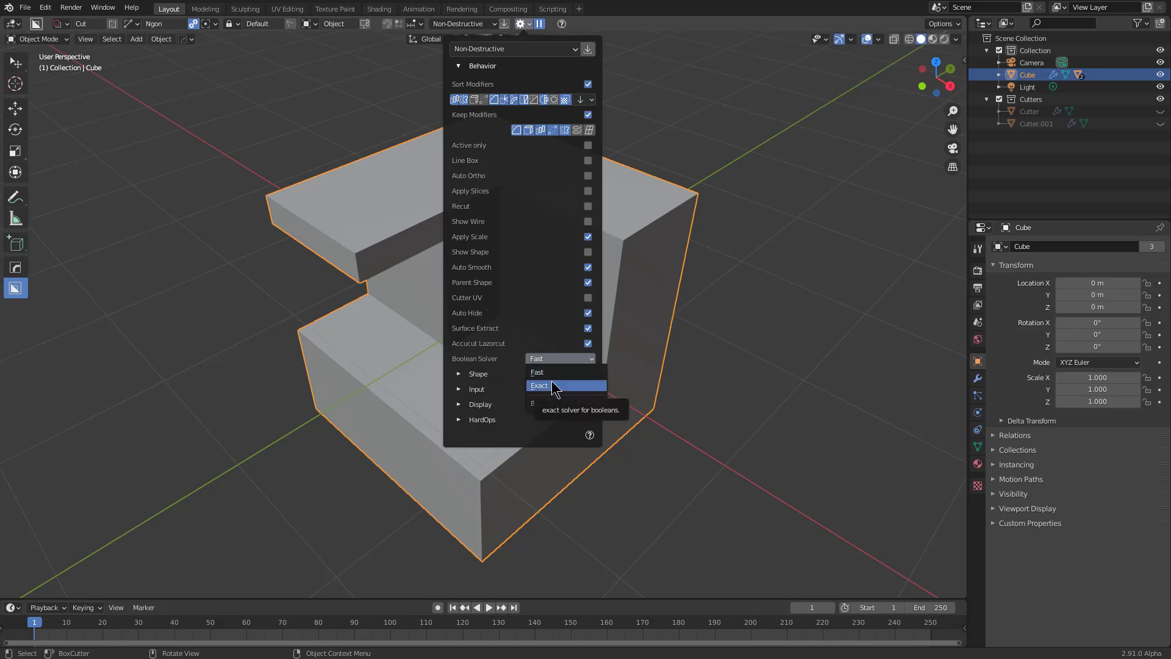
{"action": "left_click", "coordinate": [554, 386]}
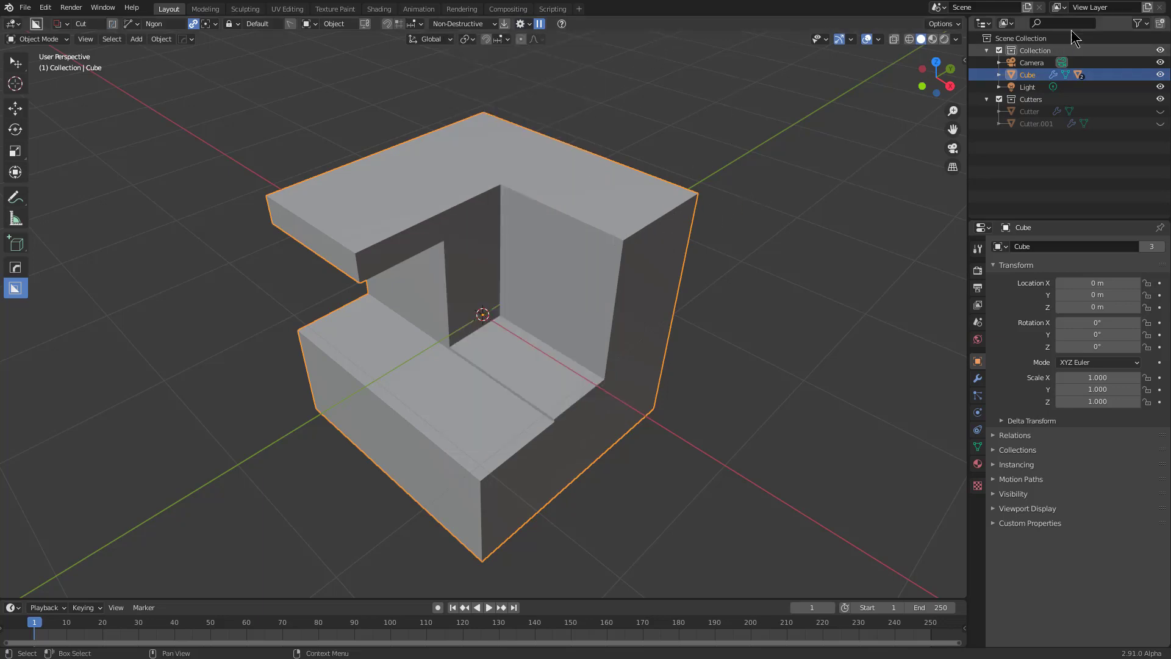
Step: Close Blender 2.91 and view the config folder inside the 2.91 folder in File Explorer
{"action": "left_click", "coordinate": [1155, 0]}
{"action": "left_click", "coordinate": [626, 354]}
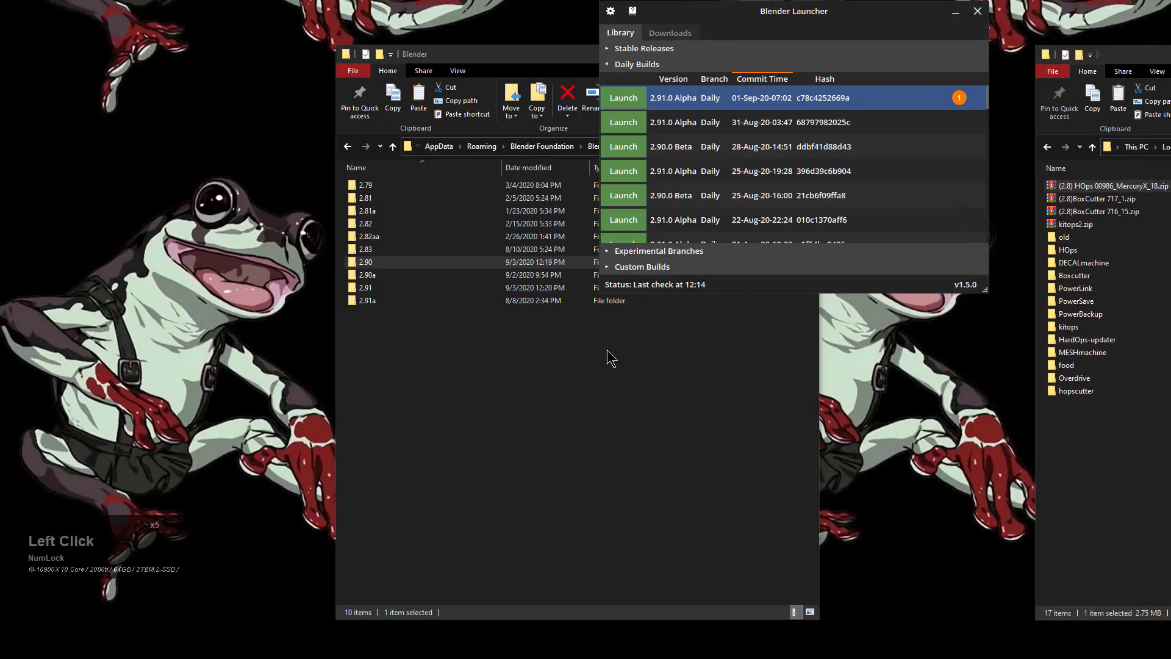
{"action": "left_click", "coordinate": [470, 390]}
{"action": "double_click", "coordinate": [373, 288]}
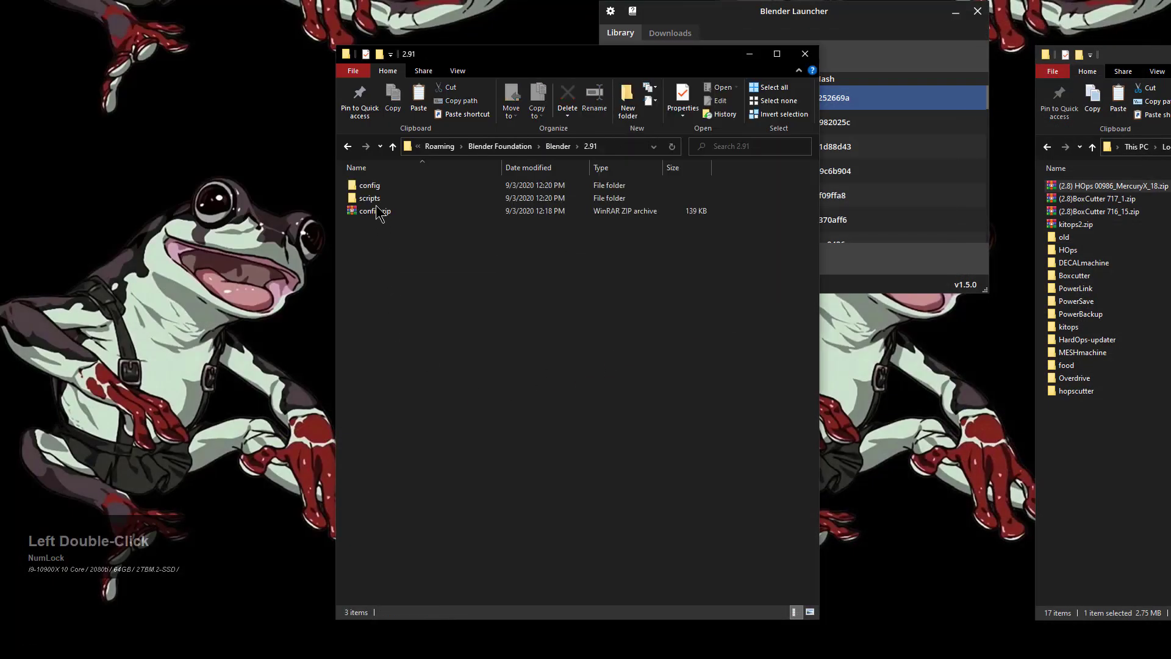
{"action": "left_click", "coordinate": [379, 191]}
{"action": "double_click", "coordinate": [379, 188]}
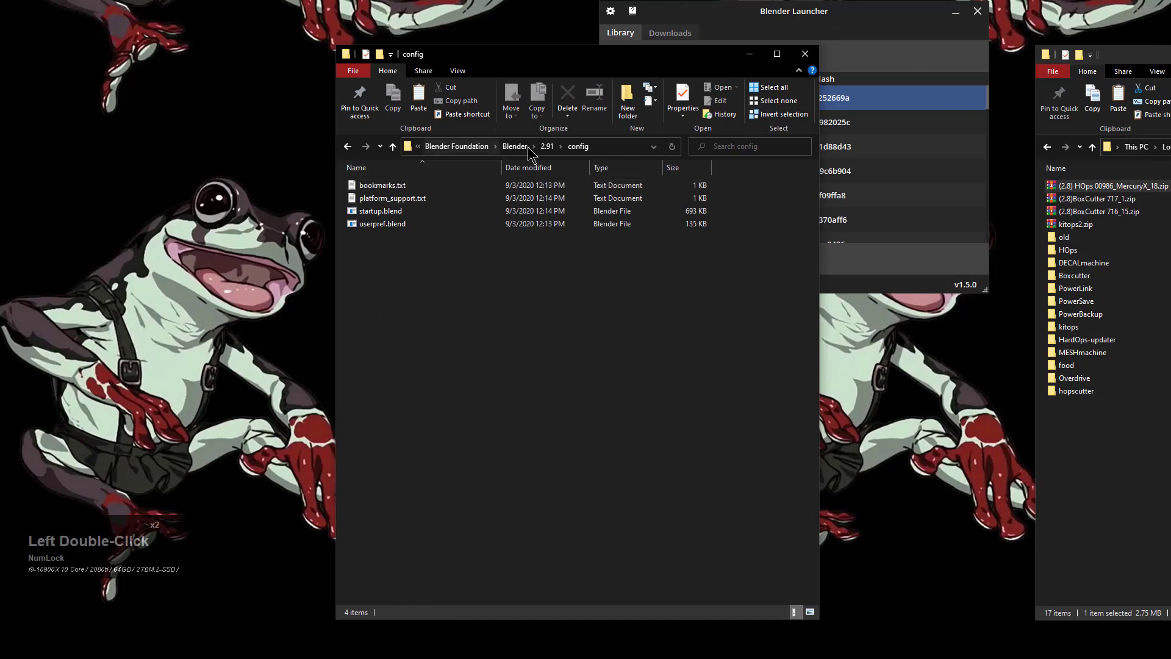
Step: View the addons folder inside the 2.91 scripts folder
{"action": "left_click", "coordinate": [552, 147]}
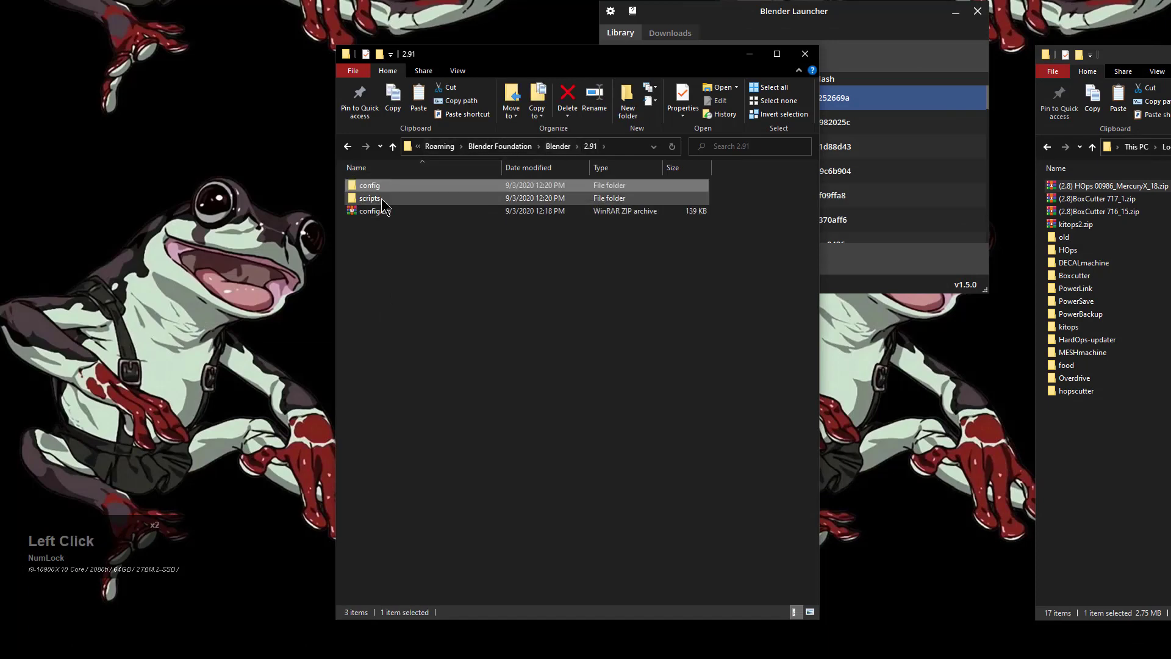
{"action": "double_click", "coordinate": [383, 198]}
{"action": "double_click", "coordinate": [406, 193]}
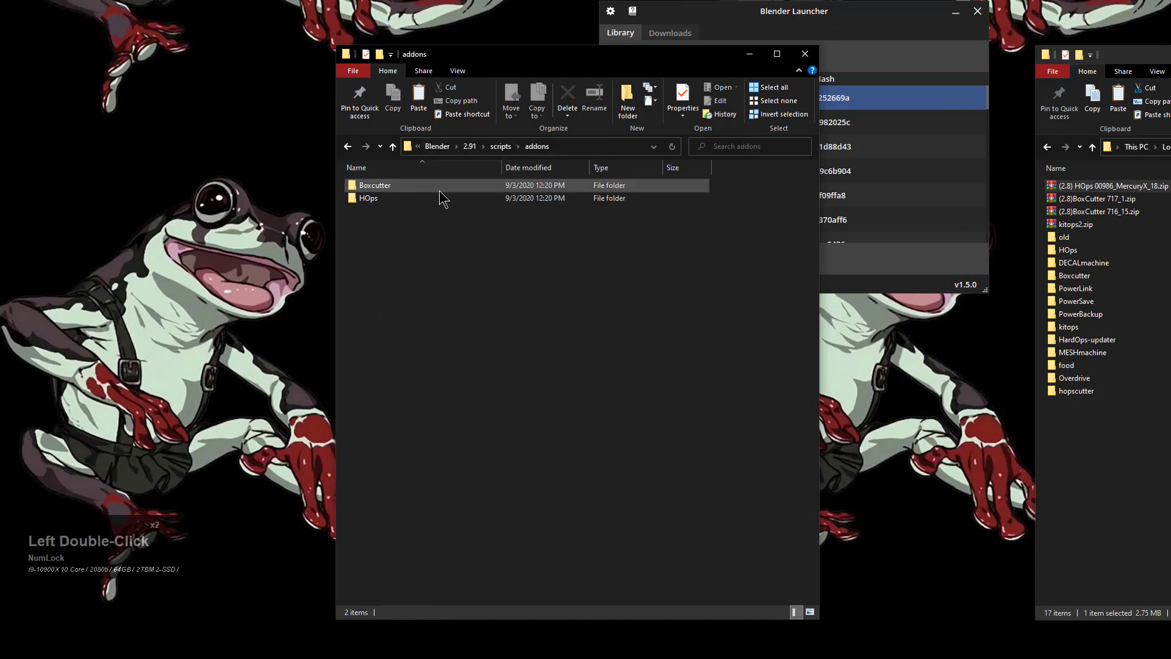
Step: Go back up to the Blender folder, delete the copied 2.91 folder and rename 2.91a as 2.91
{"action": "left_click", "coordinate": [470, 151]}
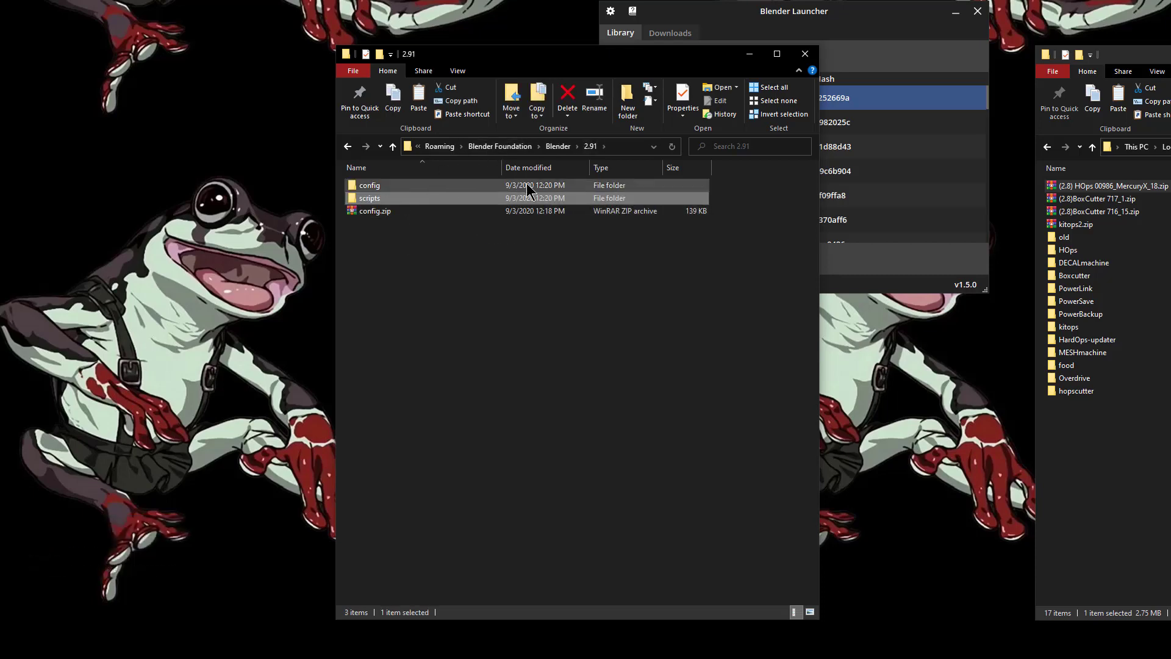
{"action": "left_click", "coordinate": [557, 149]}
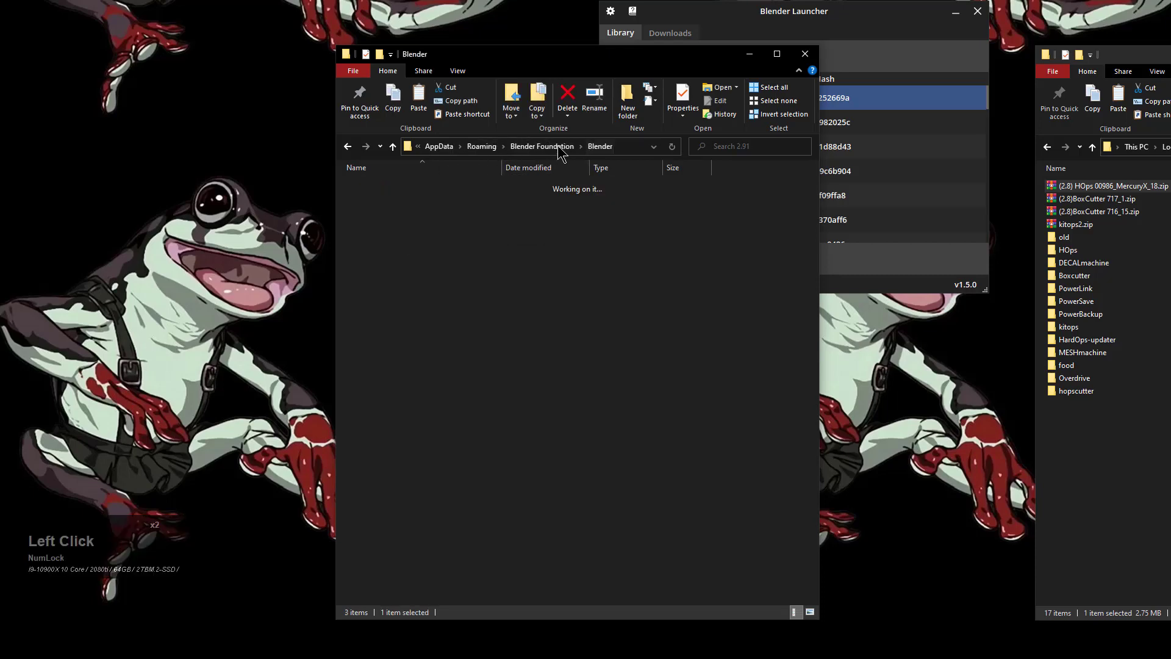
{"action": "left_click", "coordinate": [372, 300]}
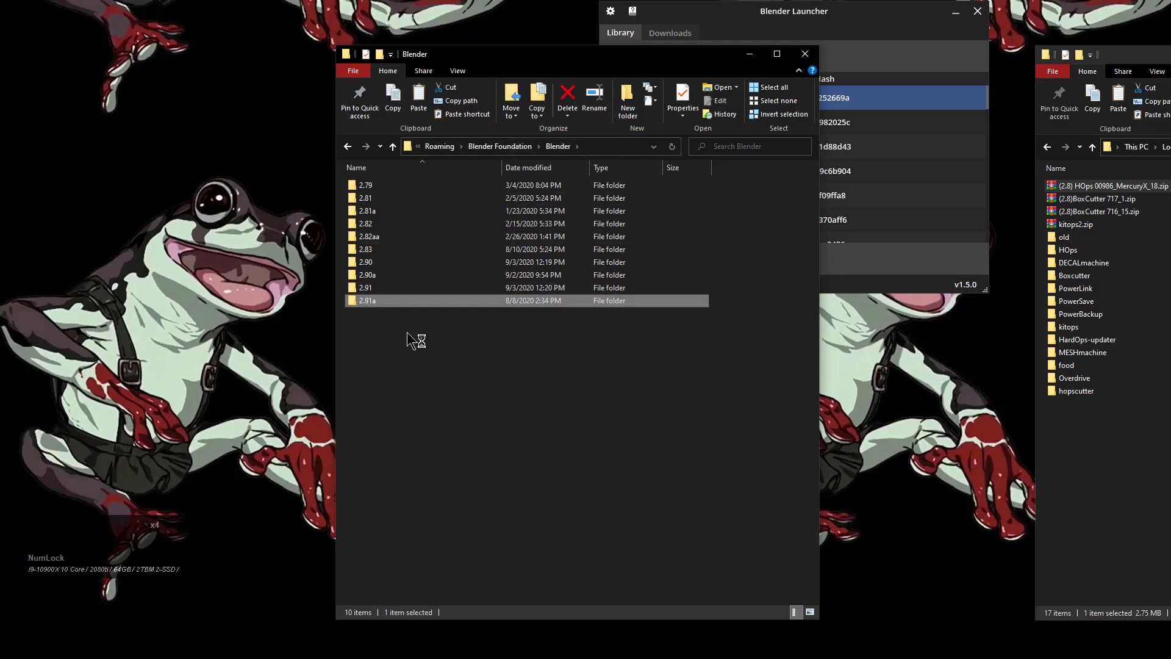
{"action": "left_click", "coordinate": [375, 288]}
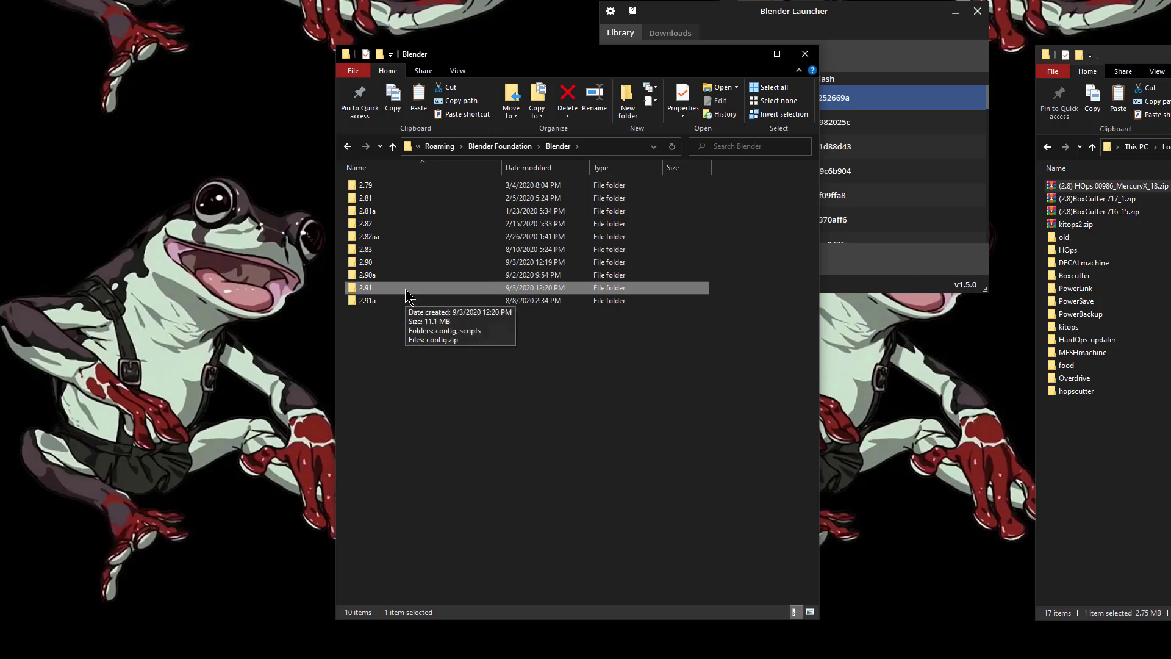
{"action": "key", "text": "Delete"}
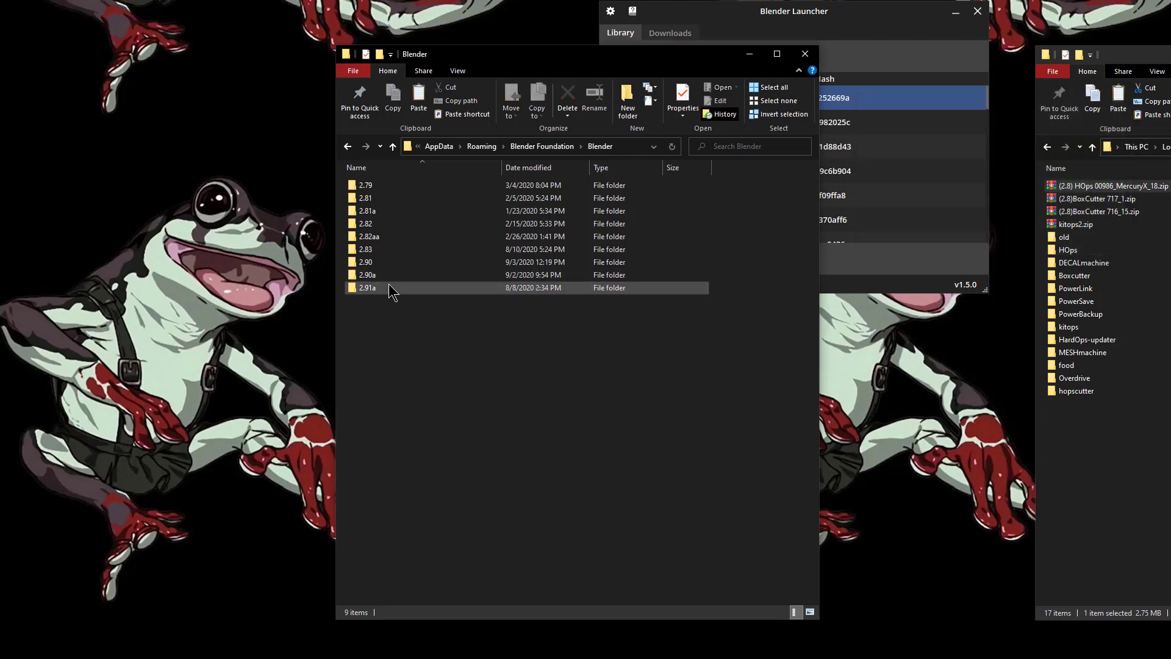
{"action": "left_click", "coordinate": [384, 288]}
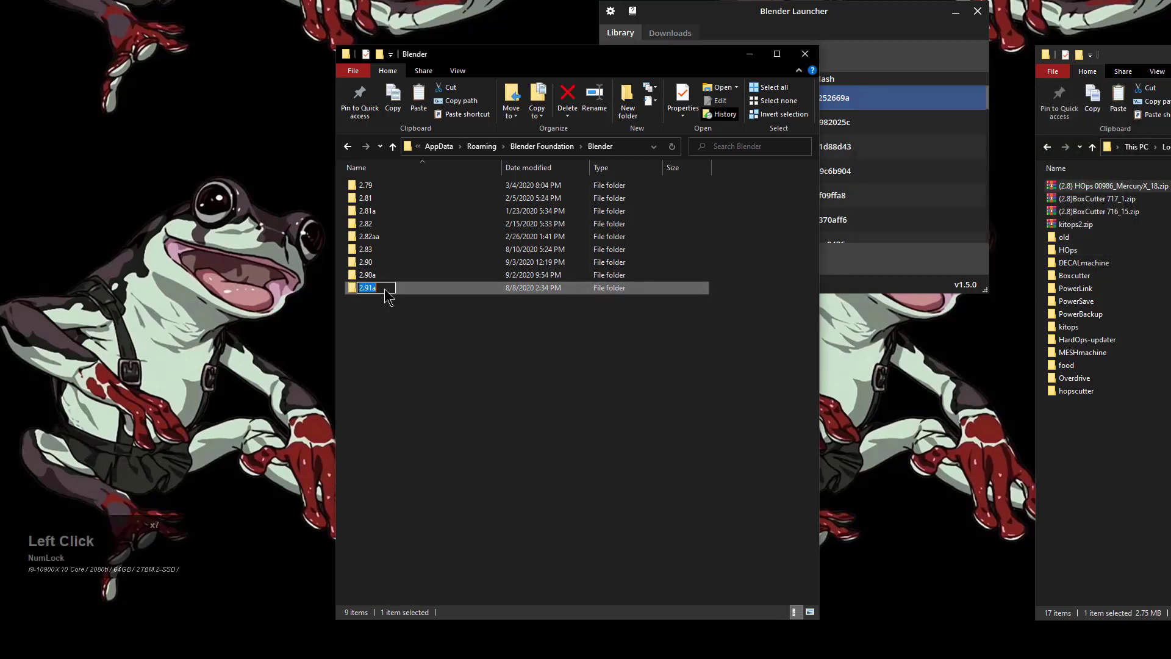
{"action": "left_click", "coordinate": [388, 288]}
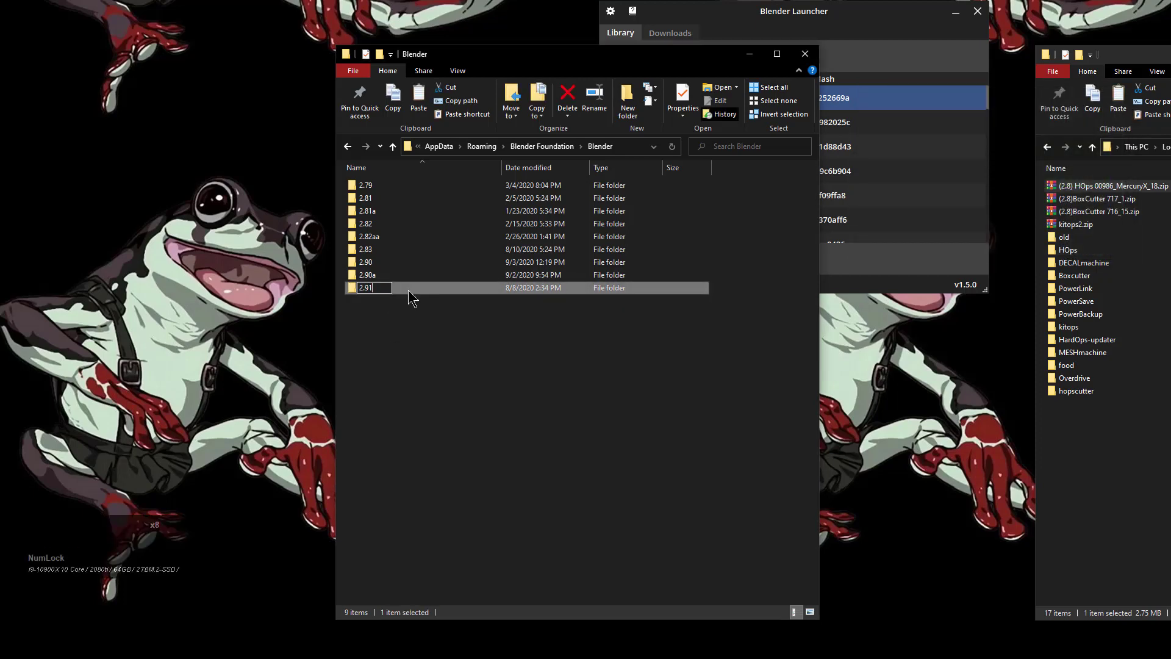
Step: Delete the 2.90 folder with the fresh test setup and rename the 2.90a folder as 2.90
{"action": "left_click", "coordinate": [388, 262]}
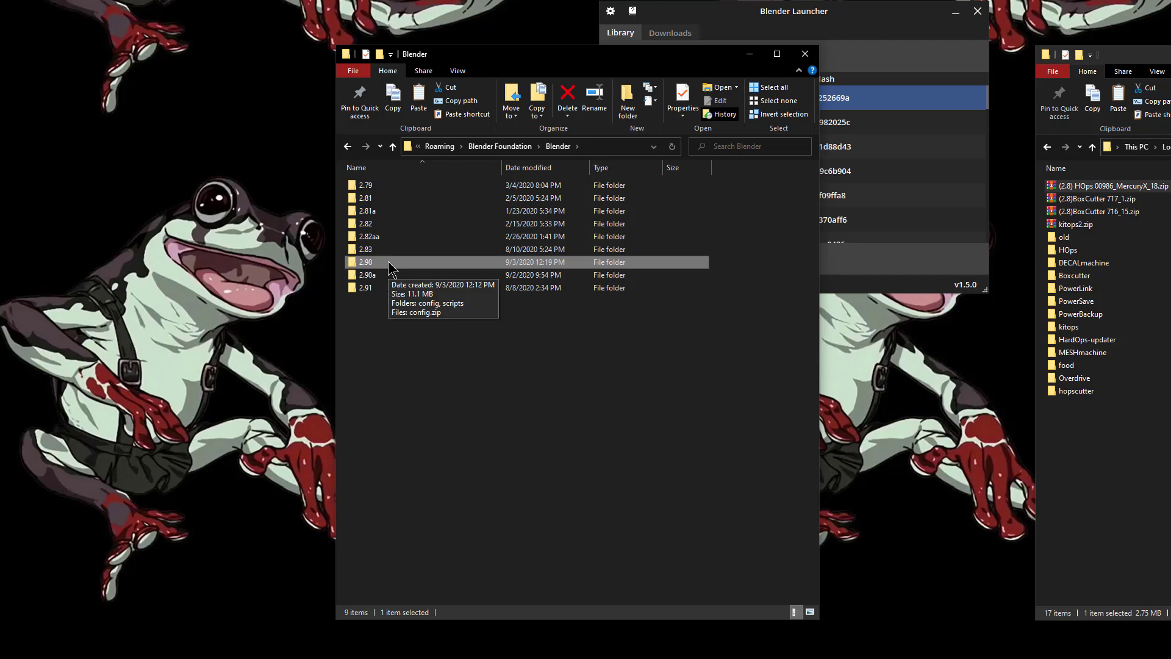
{"action": "key", "text": "Delete"}
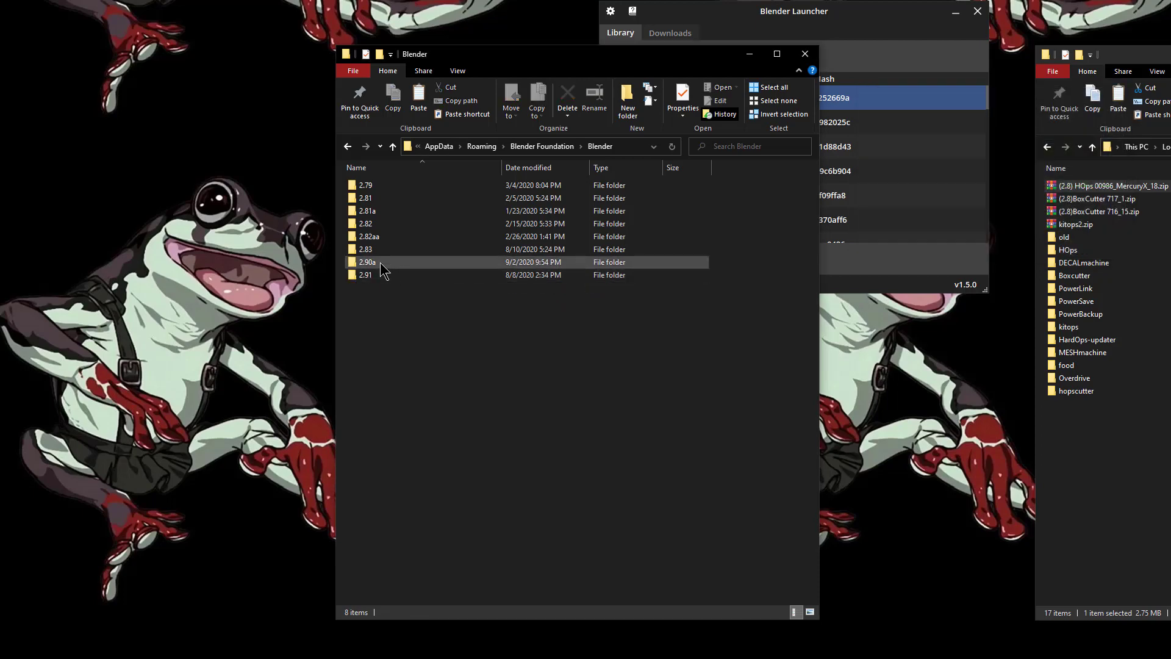
{"action": "left_click", "coordinate": [381, 262]}
{"action": "left_click", "coordinate": [389, 263]}
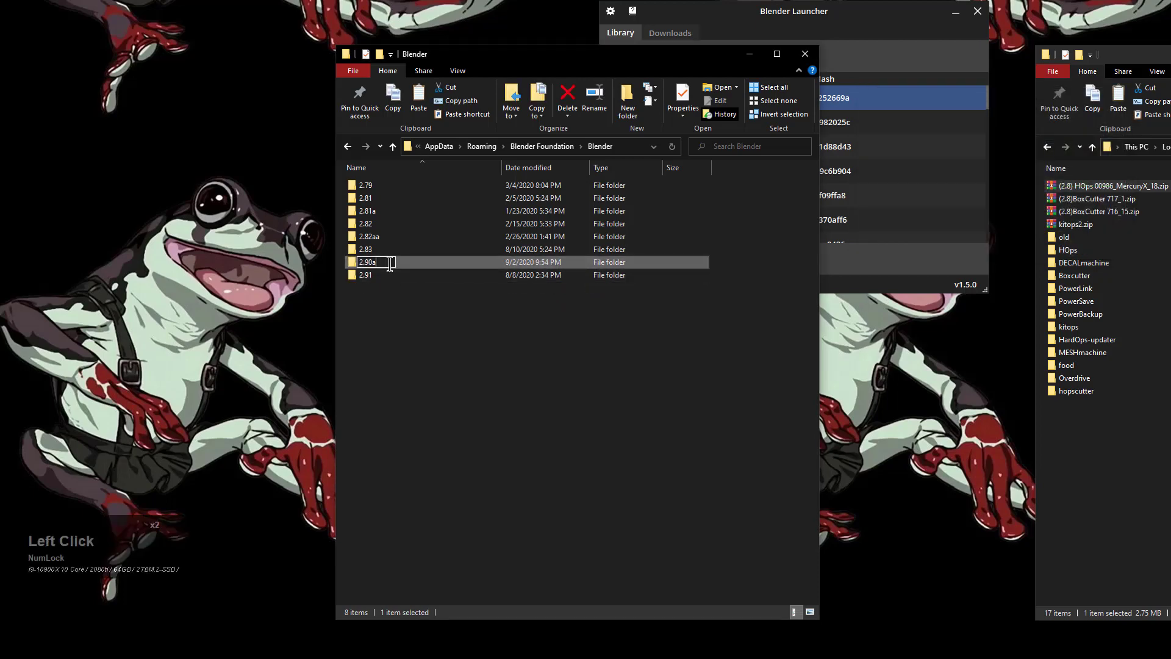
{"action": "key", "text": "Return"}
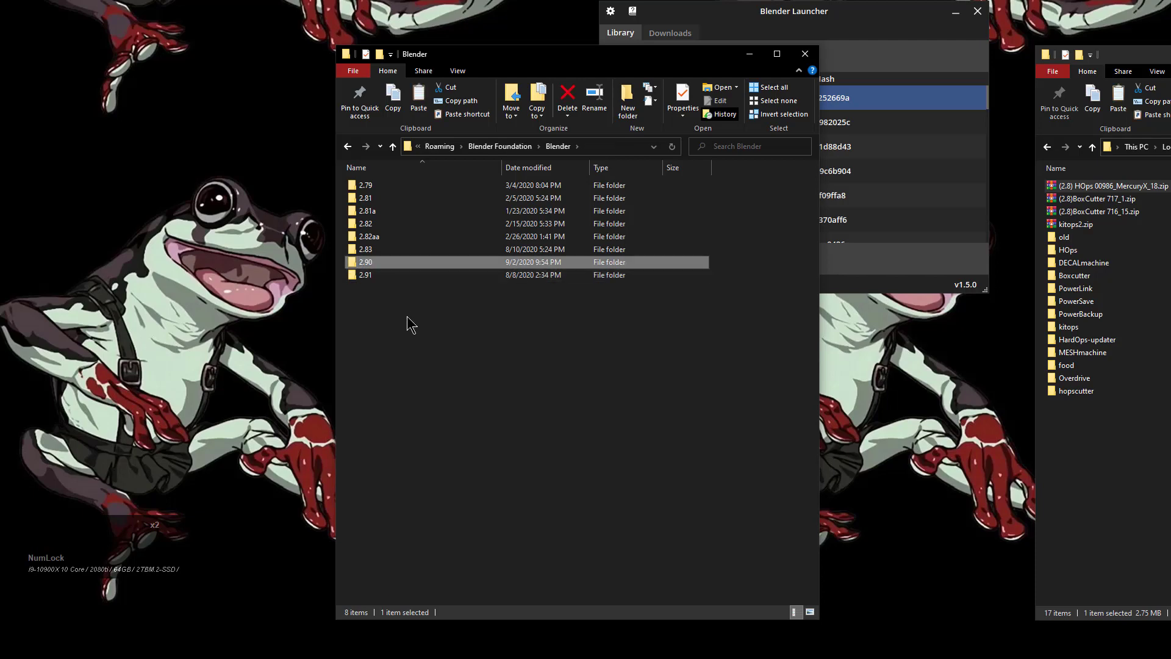
{"action": "left_click", "coordinate": [415, 317]}
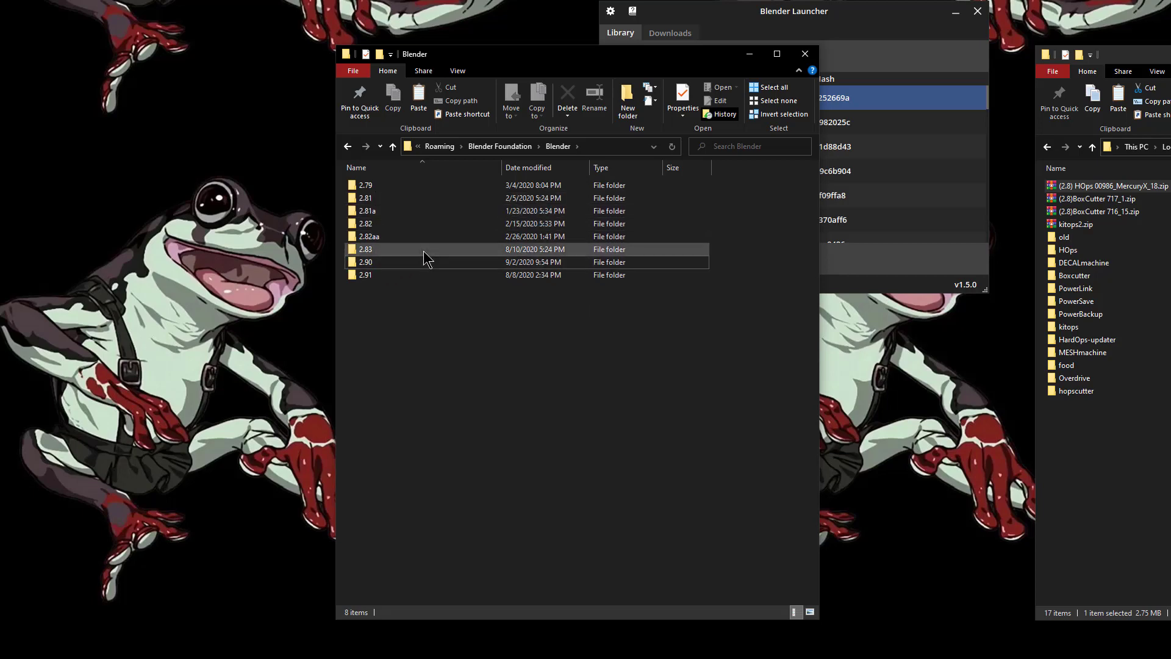
Step: Switch to Blender Launcher, launch the stable 2.90.0 release and activate BoxCutter to check the restored setup
{"action": "left_click", "coordinate": [837, 20]}
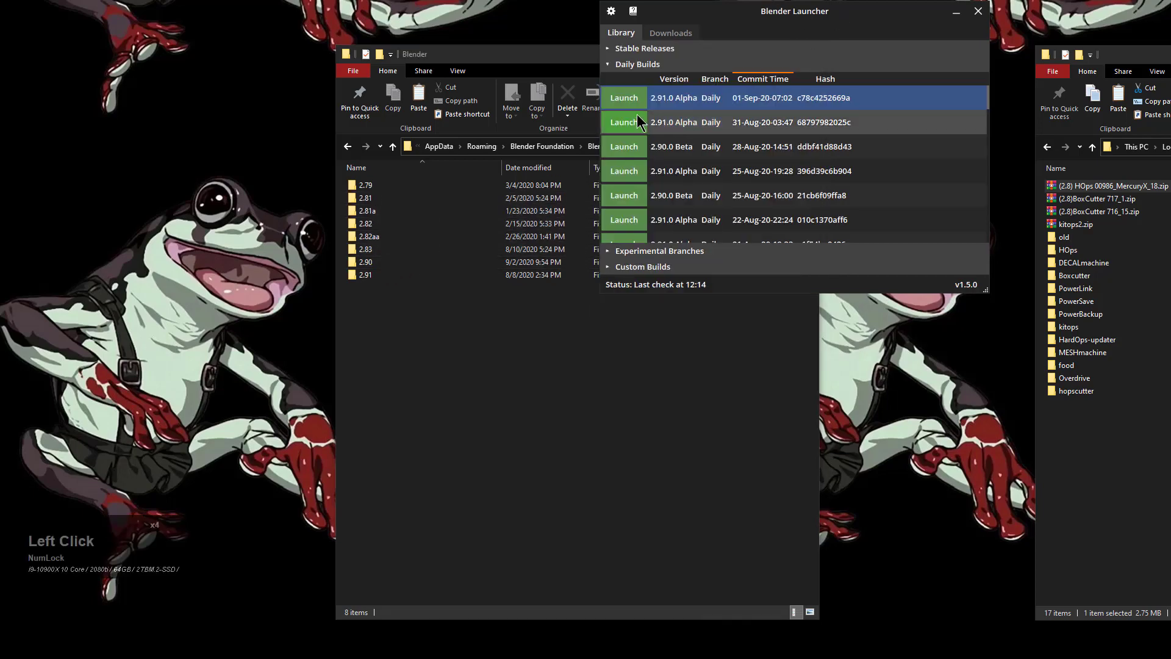
{"action": "left_click", "coordinate": [635, 49]}
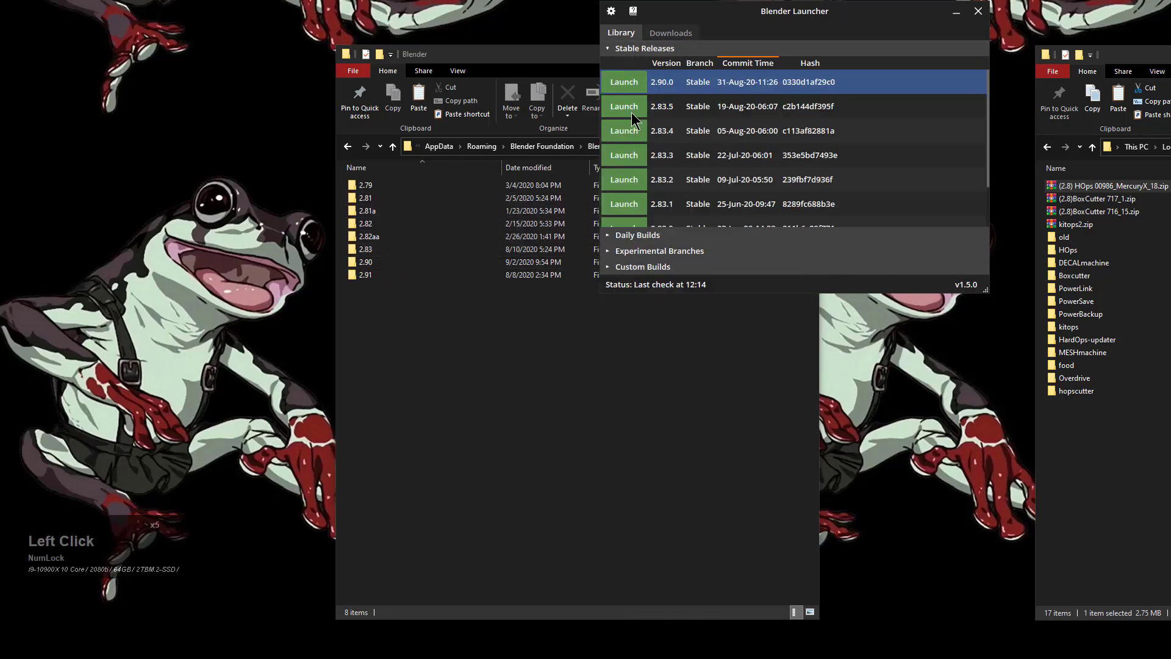
{"action": "left_click", "coordinate": [632, 88]}
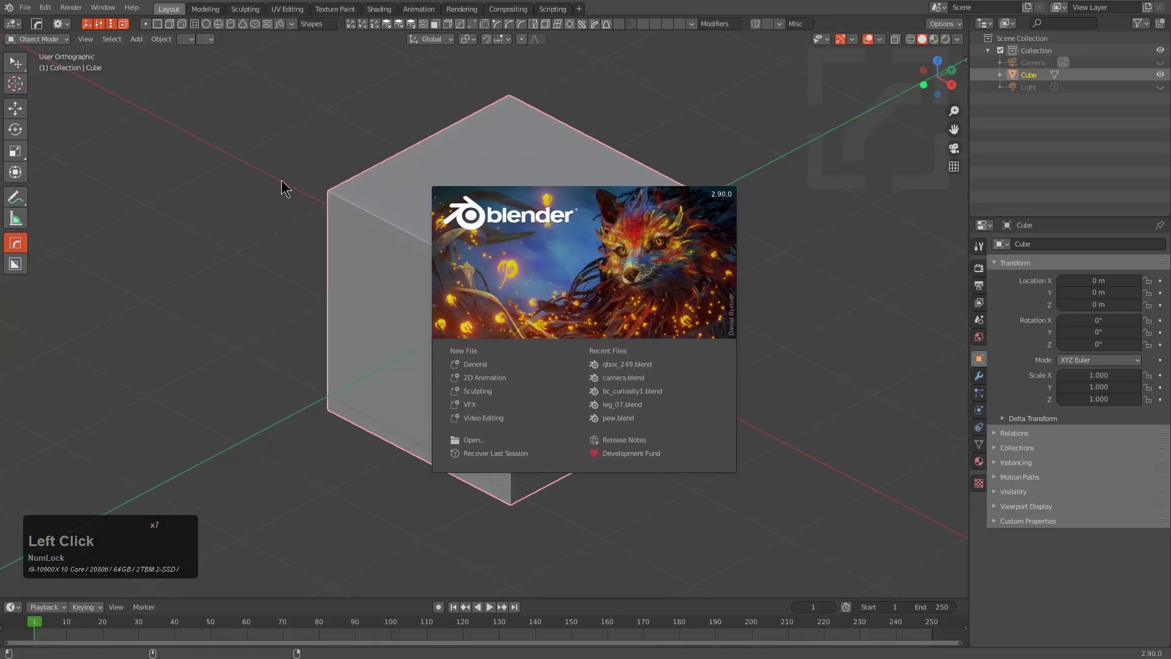
{"action": "left_click", "coordinate": [396, 223]}
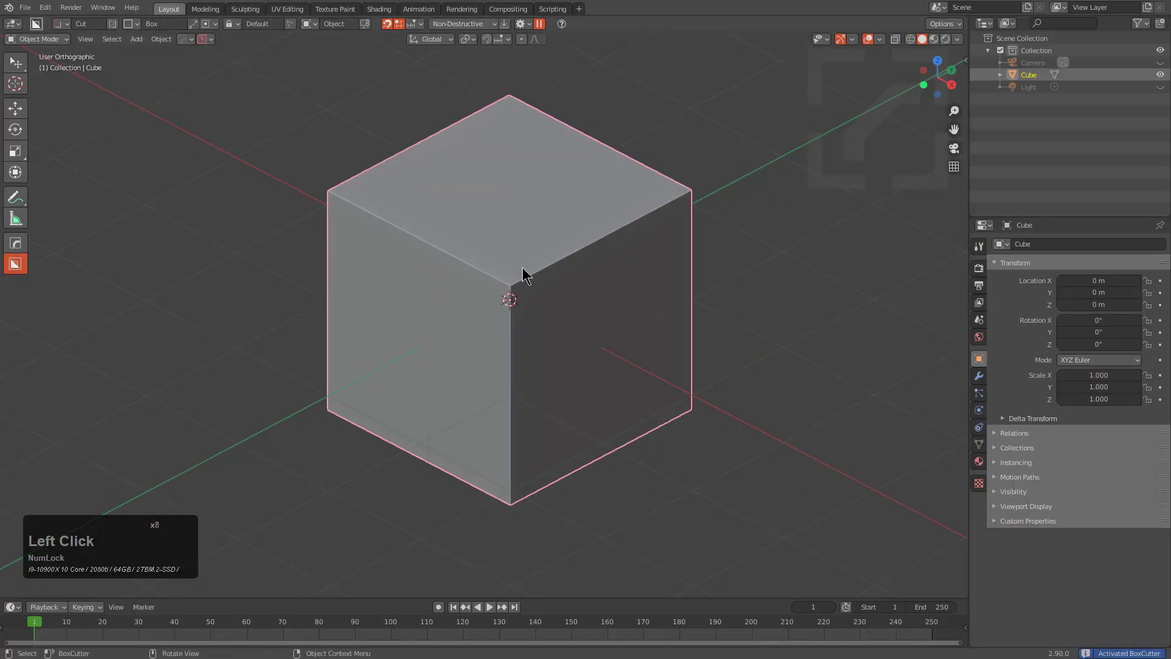
{"action": "middle_click_drag", "start_coordinate": [546, 274], "coordinate": [555, 275]}
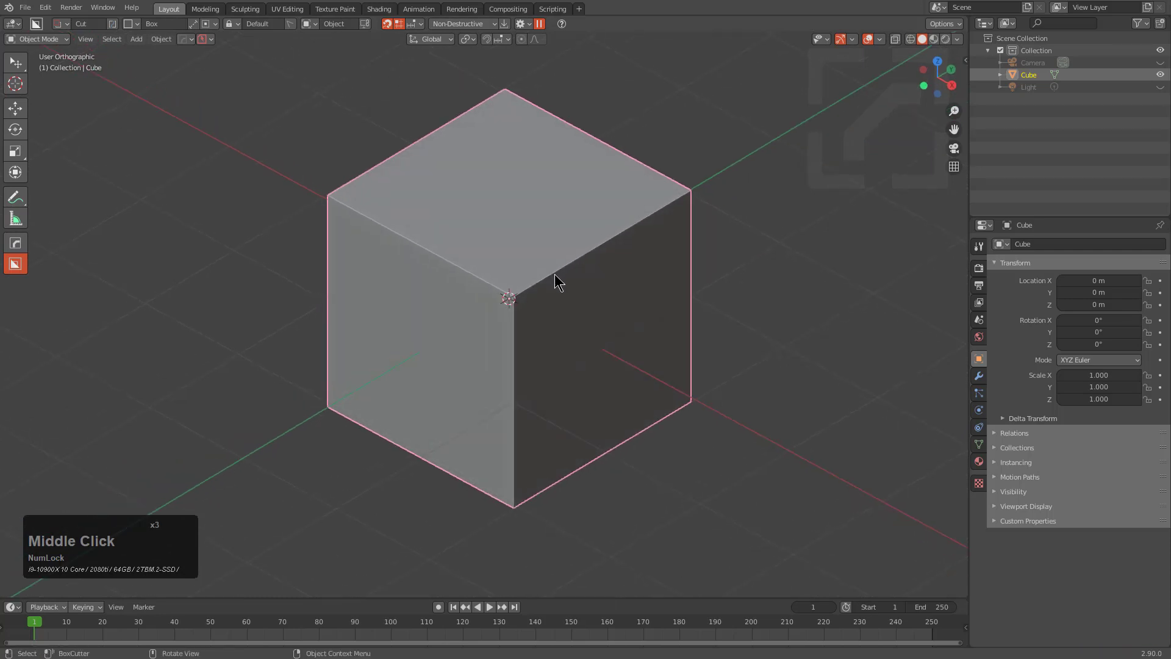